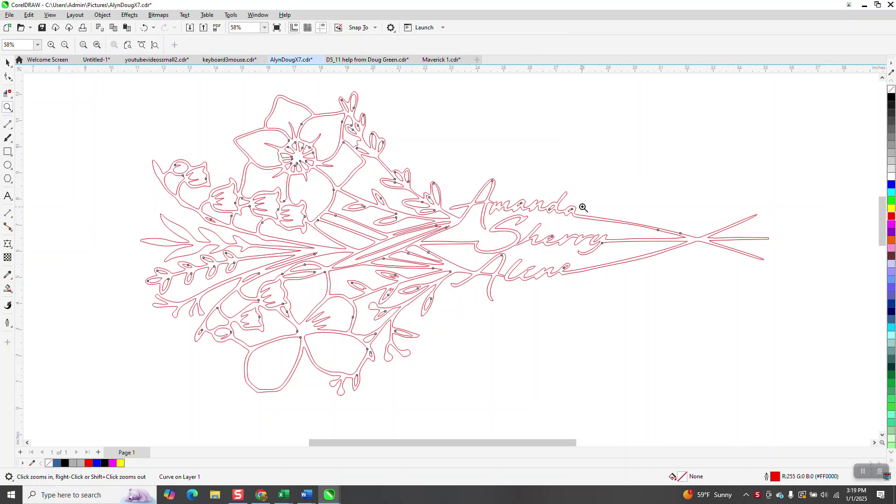
Measure the gap between the two outlines of the top name's stem with a dimension line, and delete the dimension
left_click(13, 217)
left_click(47, 213)
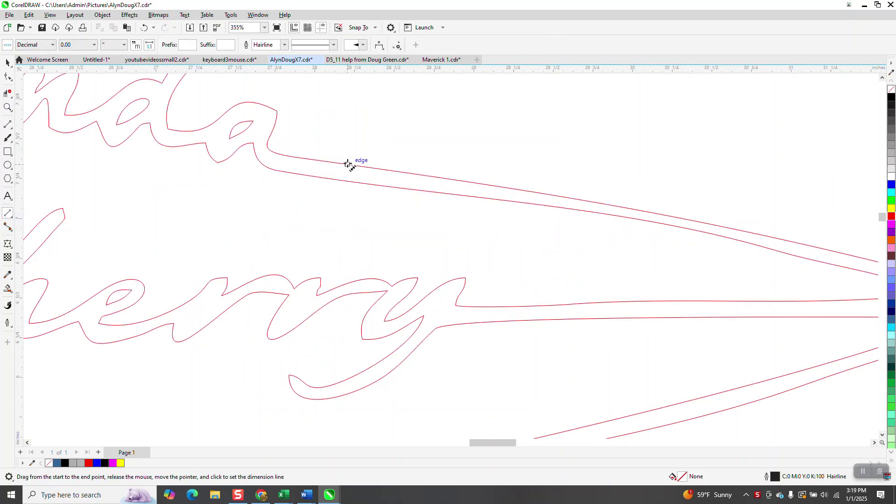
left_click_drag(347, 164, 346, 181)
left_click(346, 181)
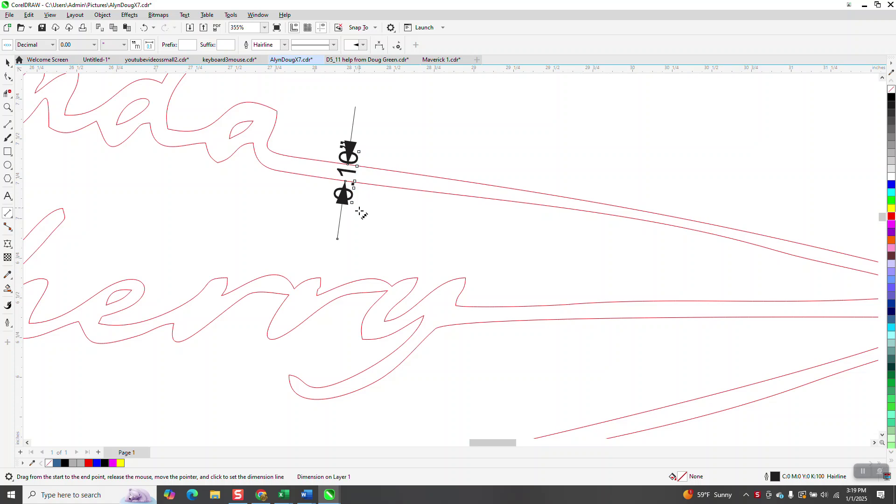
left_click(8, 63)
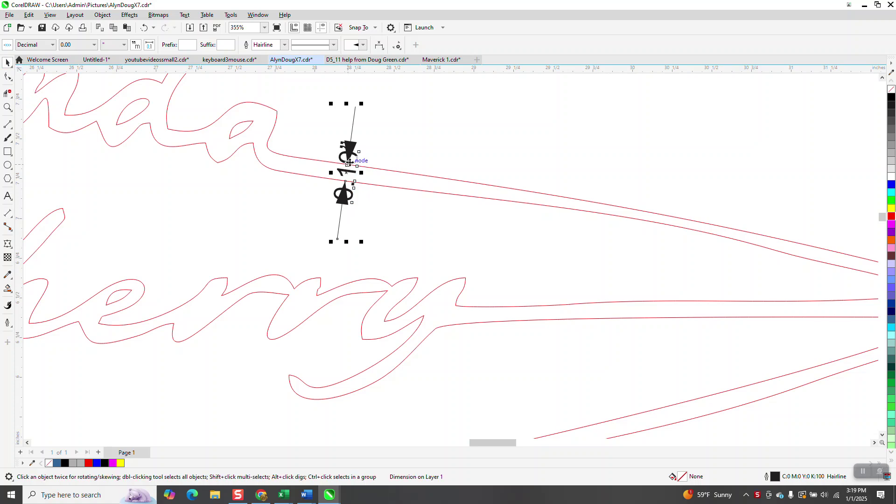
key("Delete")
Scale the whole bouquet outline proportionally to a width of 14 inches
left_click(400, 176)
scroll(400, 176, "down", 4)
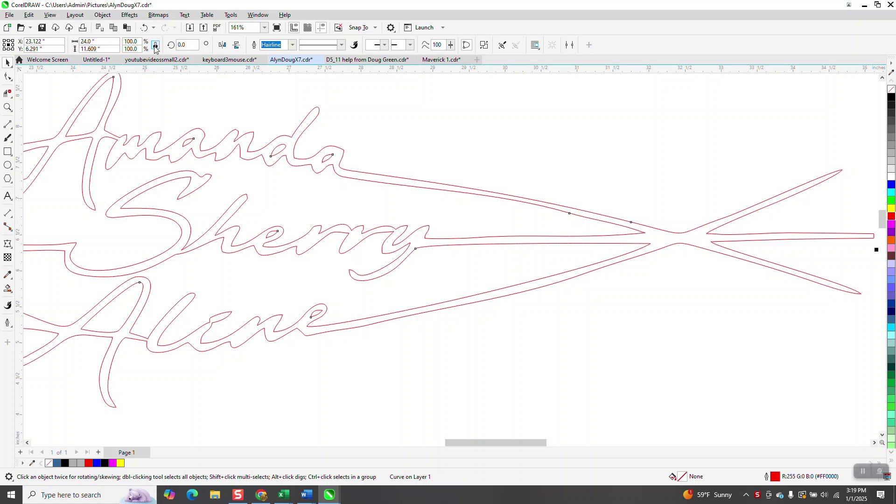
left_click(89, 42)
type("14")
key("Return")
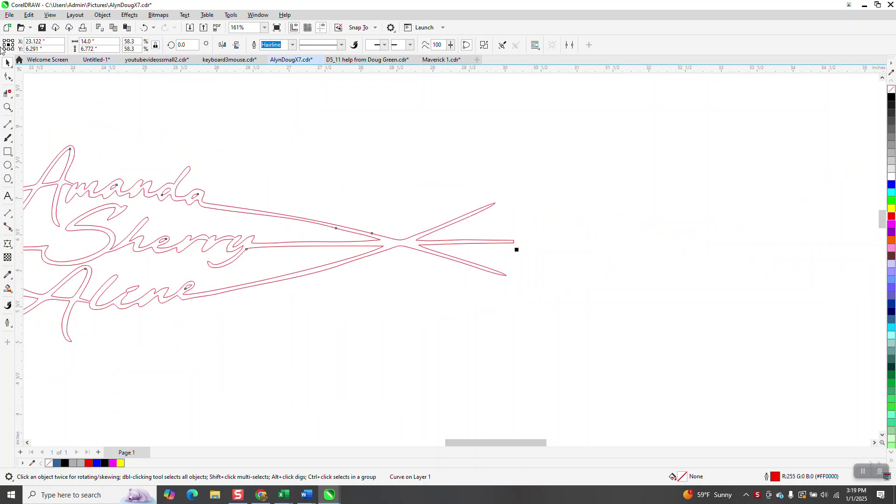
Measure the same stem gap on the resized bouquet with a Parallel Dimension, and delete the dimension
left_click(7, 107)
left_click_drag(195, 189, 367, 258)
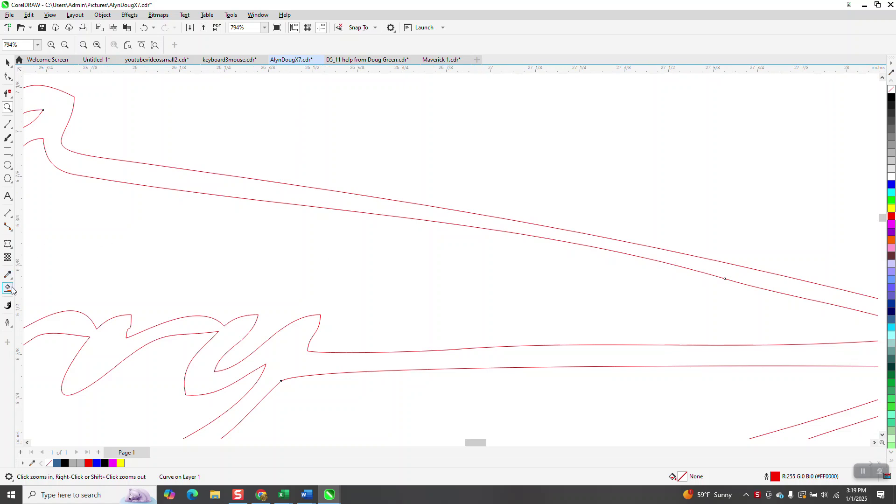
left_click(10, 216)
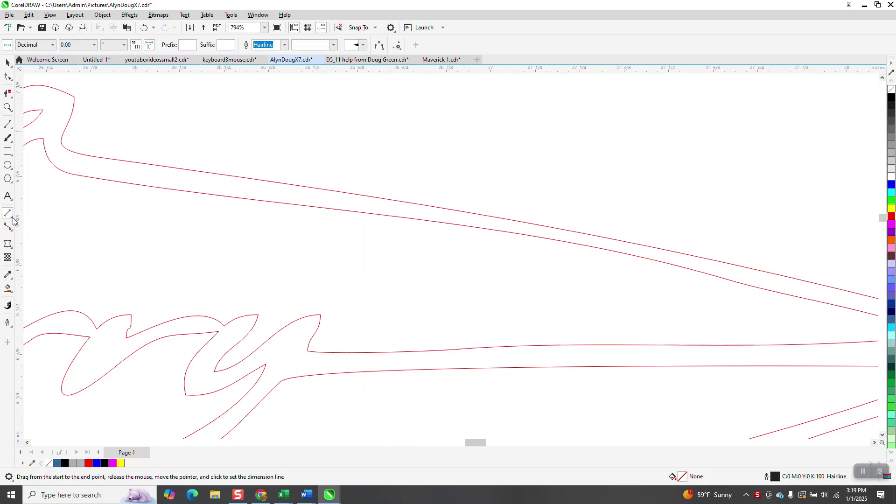
left_click(12, 218)
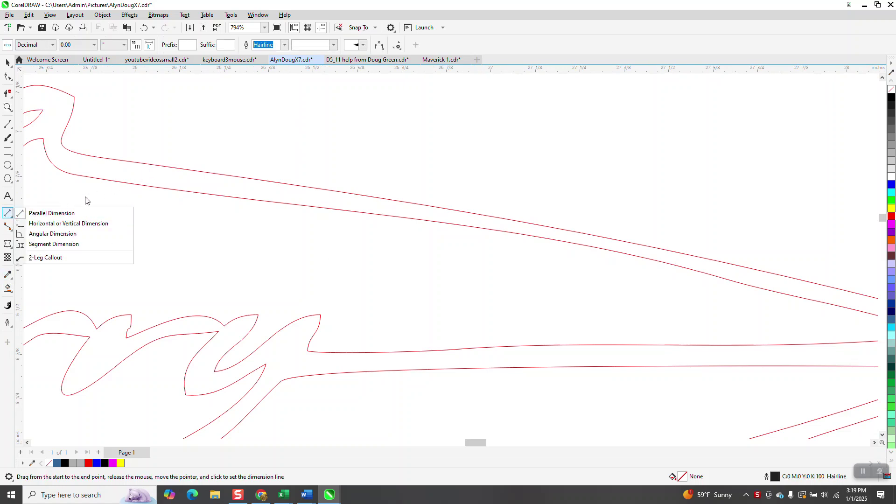
left_click(70, 213)
left_click_drag(138, 163, 136, 185)
left_click(135, 184)
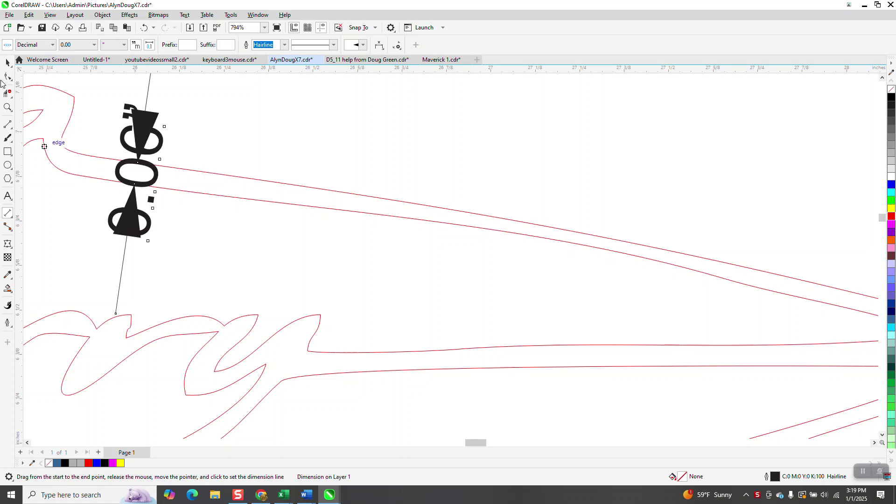
left_click(7, 62)
key("Delete")
Enter a nudge distance of 15 inches, and move the bouquet about 1 inch to the left and slightly up
scroll(271, 204, "down", 5)
scroll(372, 260, "down", 4)
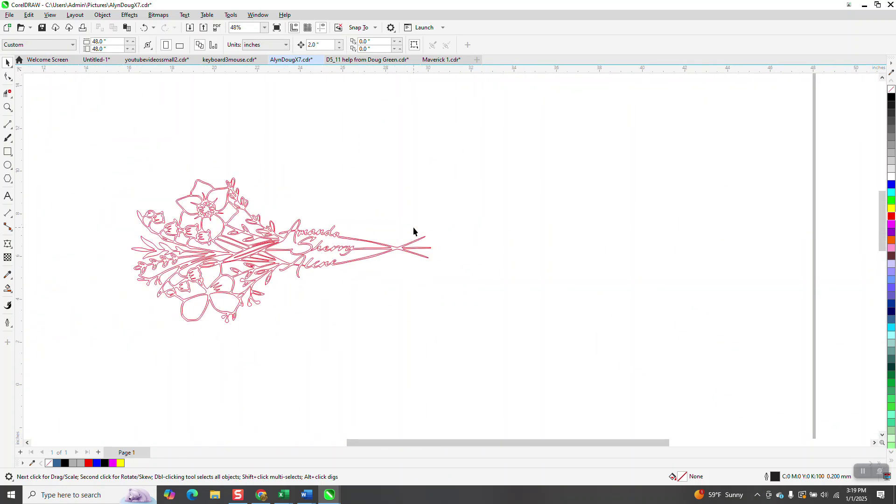
left_click(8, 107)
left_click_drag(126, 184, 504, 355)
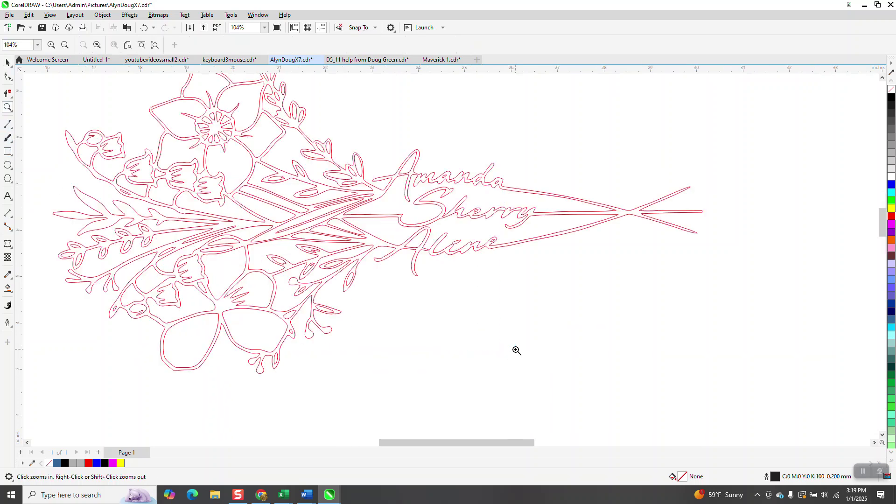
scroll(373, 251, "down", 1)
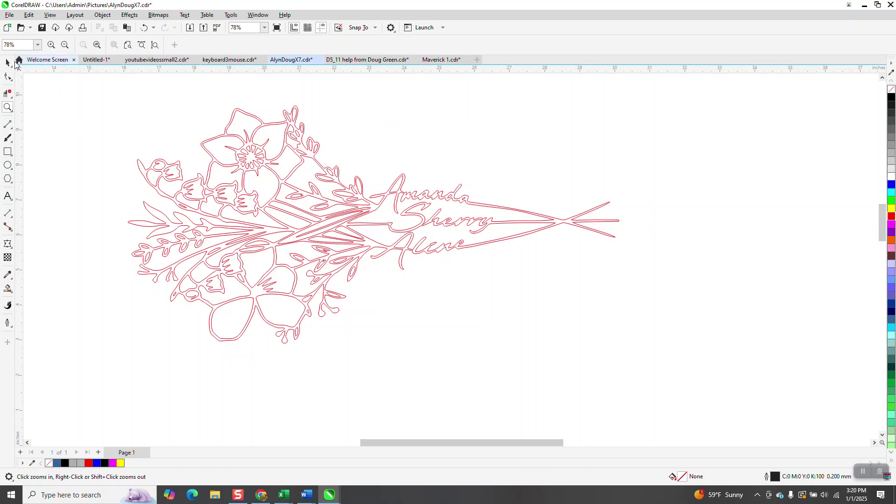
key("space")
left_click(319, 45)
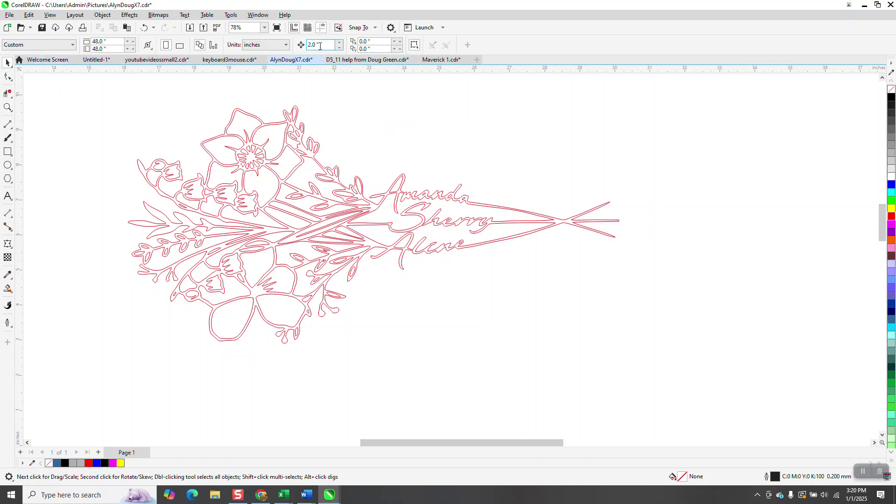
type("15")
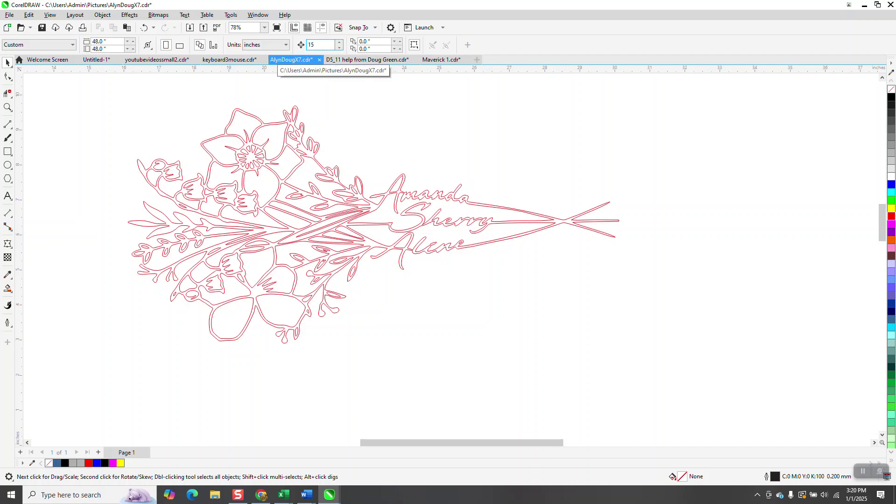
left_click_drag(287, 214, 253, 204)
Use Smart Fill in black with no outline on the three inner regions of the bud at the bouquet's upper-left end
left_click(7, 107)
left_click_drag(64, 91, 699, 396)
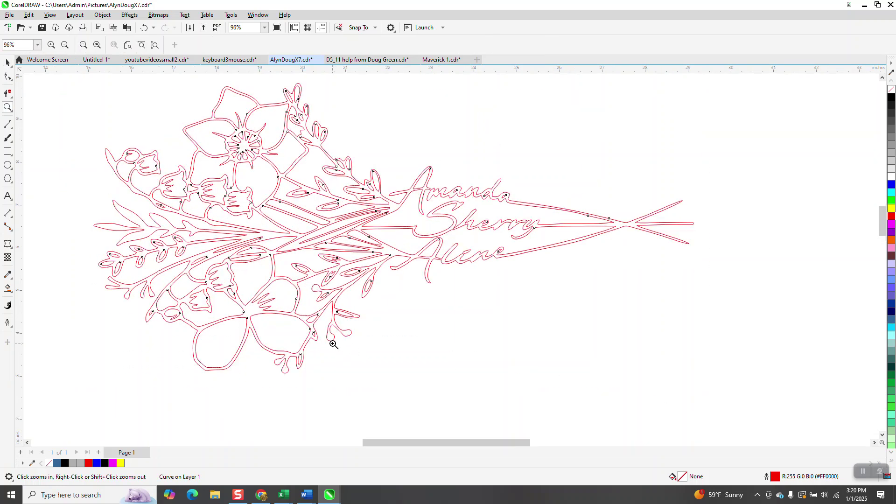
left_click(7, 289)
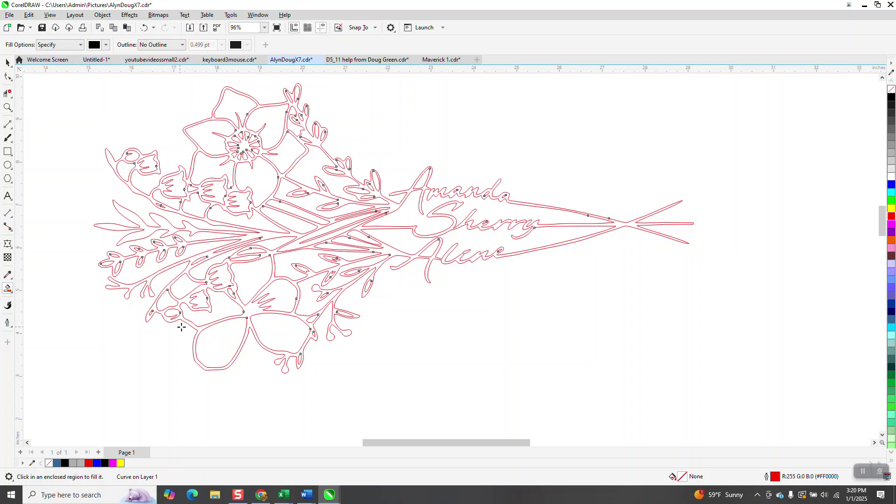
left_click(7, 107)
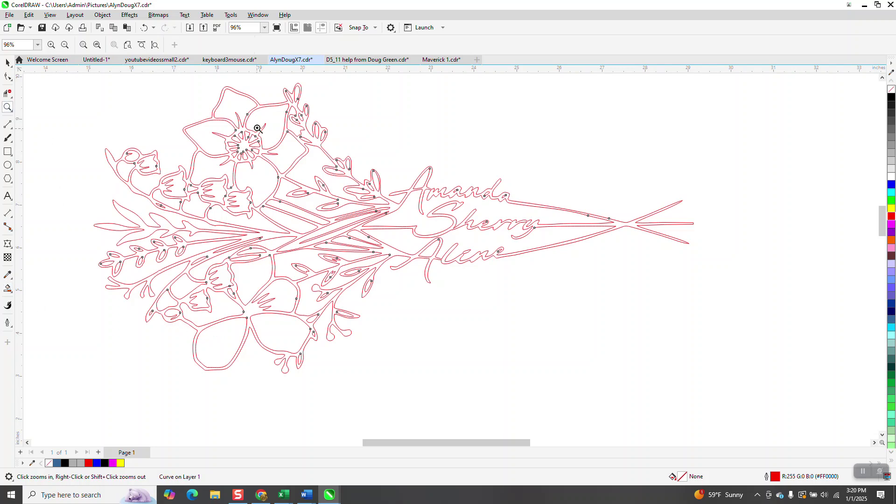
left_click_drag(94, 84, 440, 237)
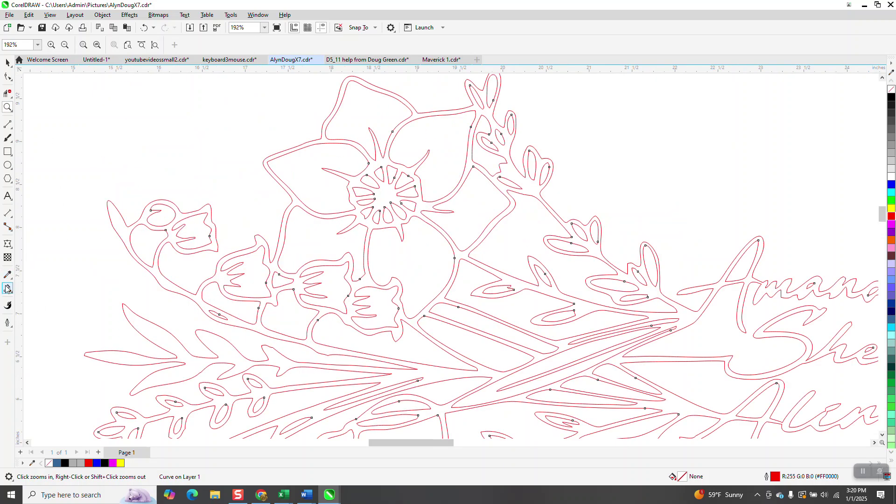
left_click(8, 288)
left_click(153, 227)
left_click(147, 236)
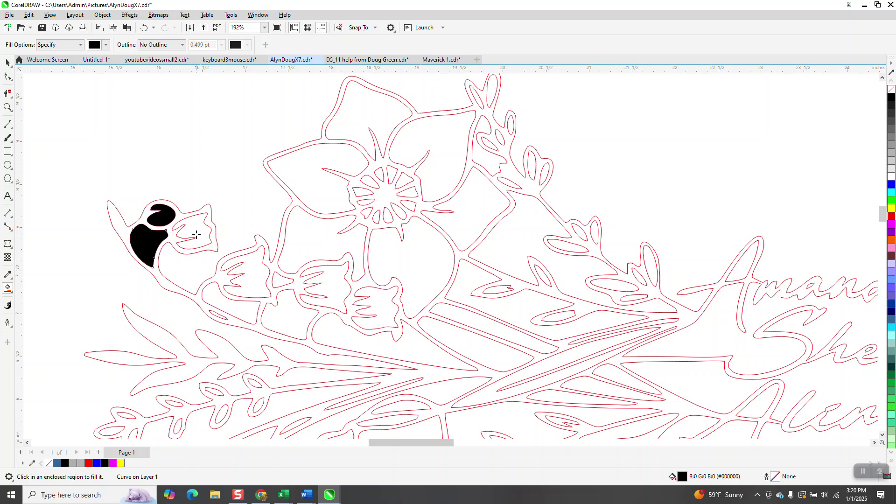
left_click(196, 233)
left_click(312, 290)
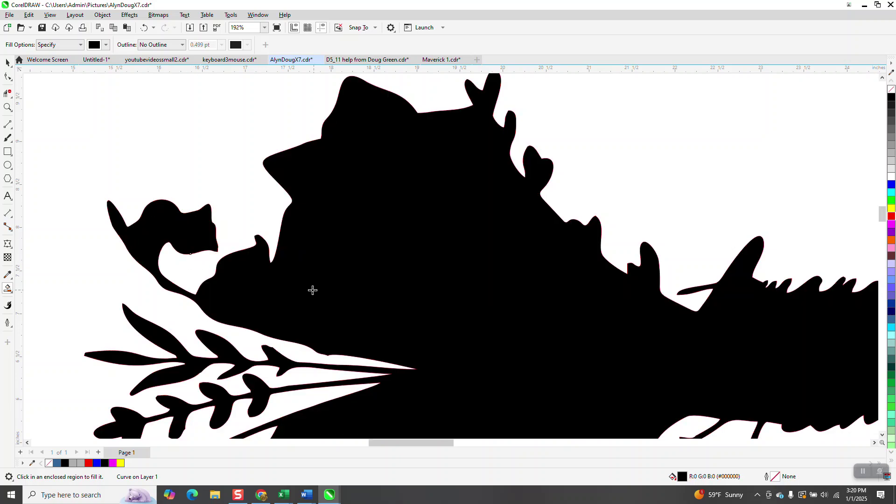
left_click(144, 28)
Fill the insides of the three bell-shaped flowers and the enclosed gaps around their stems with black
left_click(214, 290)
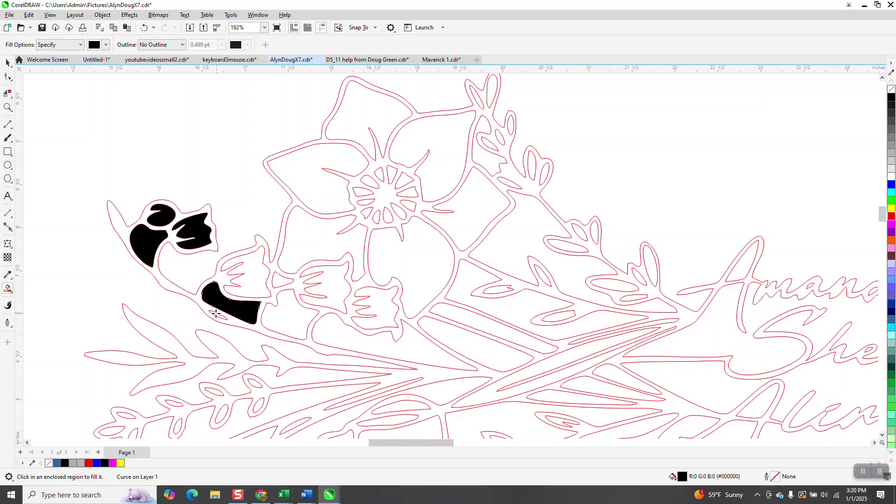
left_click(214, 315)
left_click(265, 287)
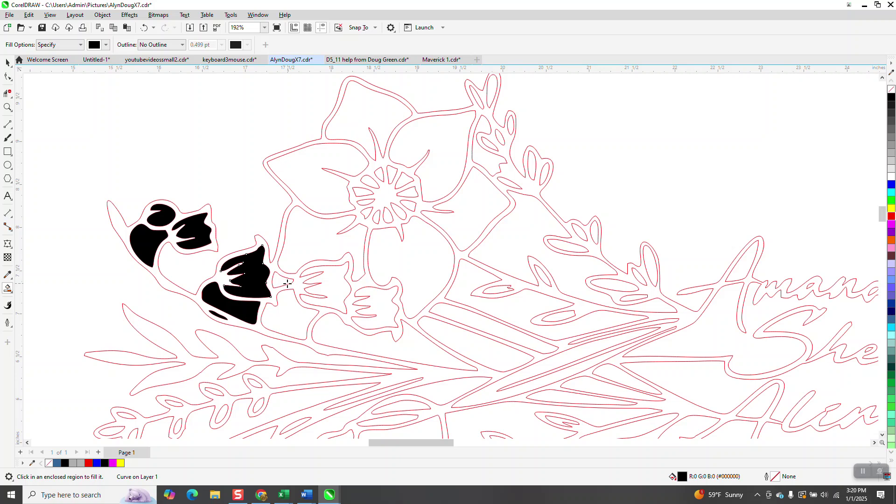
left_click(288, 283)
left_click(288, 300)
left_click(335, 292)
left_click(387, 313)
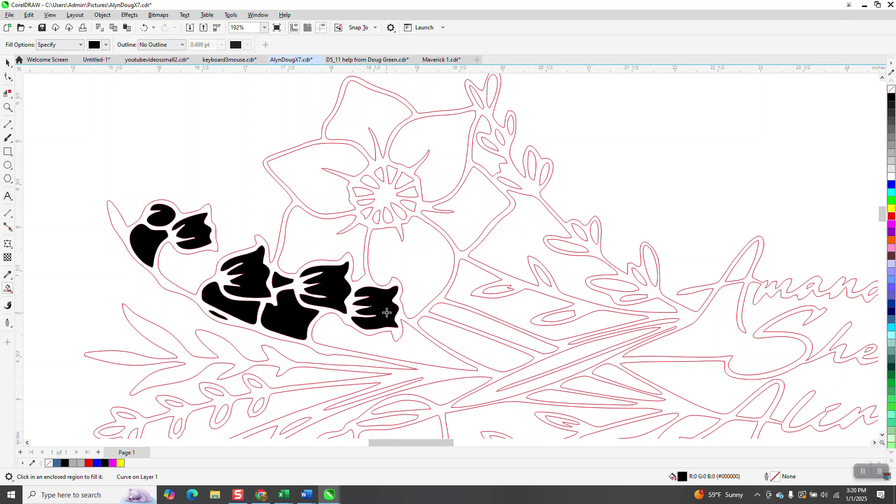
Fill all six petals of the large upper flower with black, leaving the hub between its centre slots unfilled
left_click(411, 271)
left_click(349, 252)
left_click(318, 186)
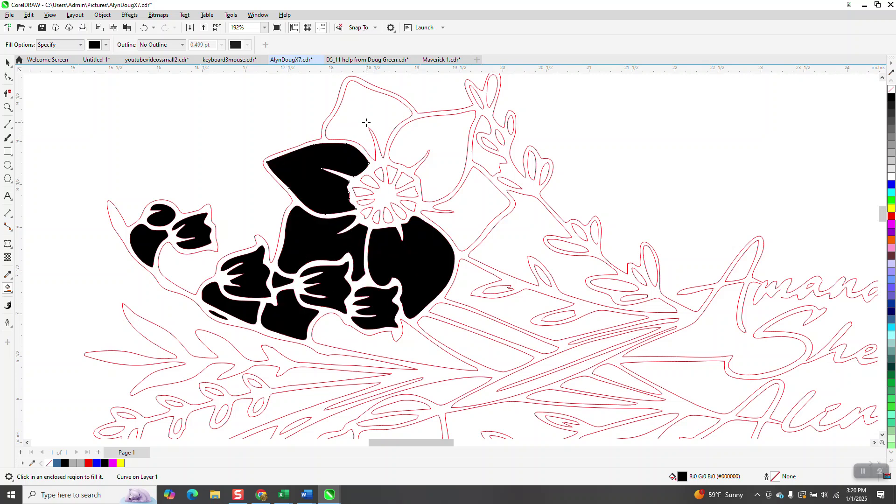
left_click(372, 124)
left_click(422, 134)
left_click(473, 209)
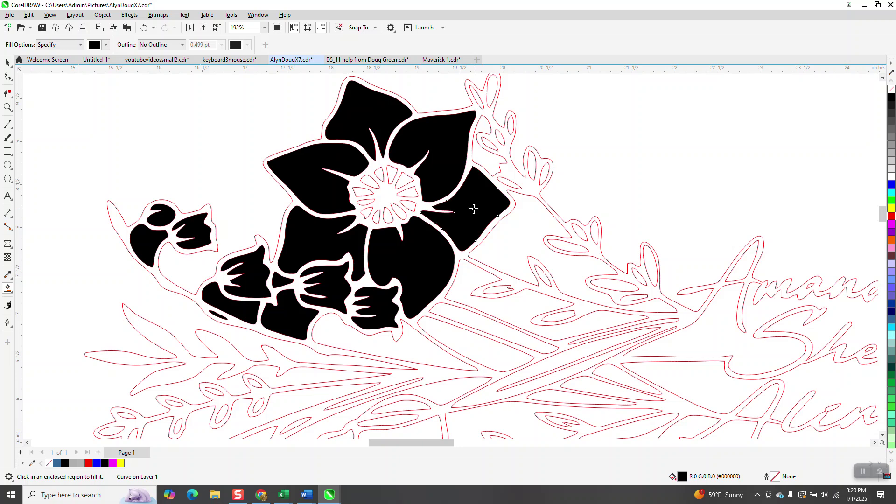
left_click(389, 193)
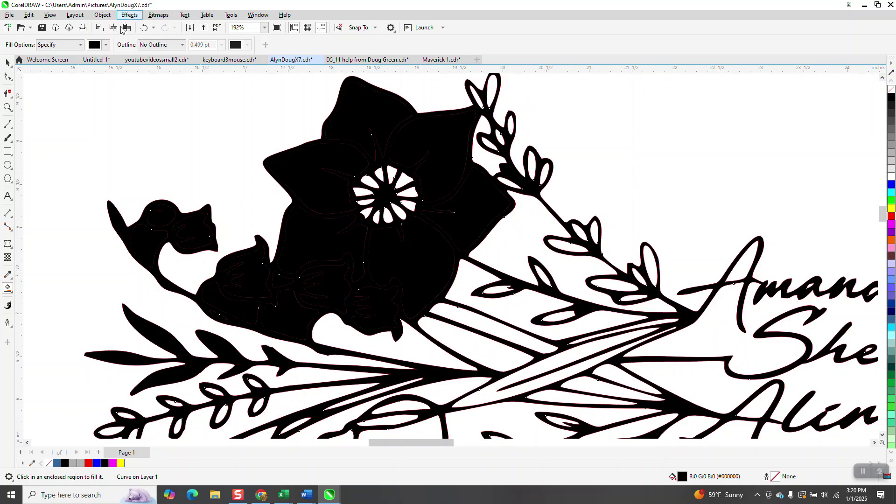
left_click(143, 27)
Fill the ring of small slots in the centre of the large upper flower with black
left_click(405, 193)
left_click(401, 177)
left_click(393, 174)
left_click(380, 173)
left_click(370, 182)
left_click(365, 193)
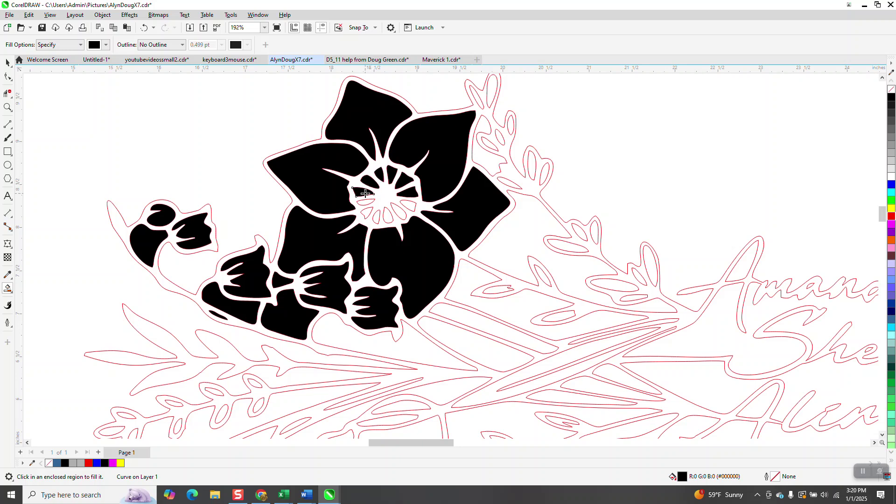
left_click(366, 201)
left_click(377, 217)
left_click(388, 217)
left_click(399, 213)
left_click(409, 207)
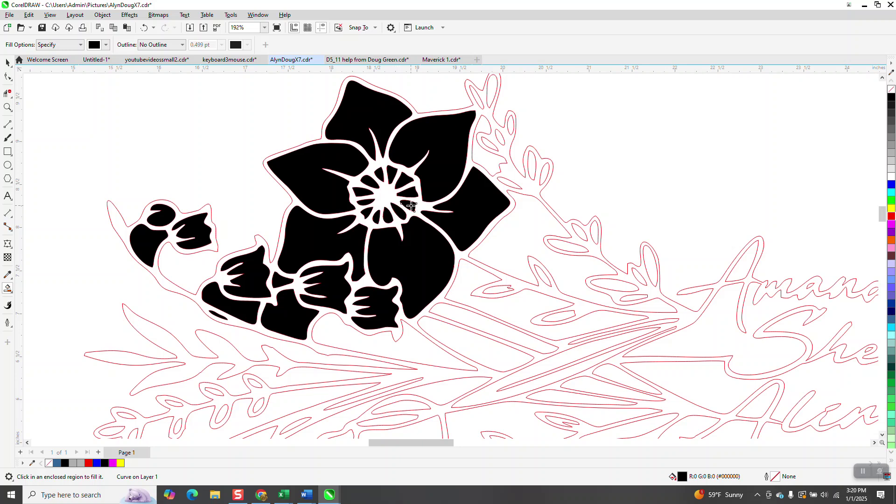
Fill the leaf interiors on the upper part of the sprig beside the large flower with black
left_click(488, 95)
left_click(477, 97)
left_click(510, 125)
left_click(500, 137)
left_click(497, 149)
left_click(532, 167)
left_click(544, 169)
Fill the leaf interiors on the lower part of the sprig and on the inner branch below it with black
left_click(592, 234)
left_click(580, 230)
left_click(565, 246)
left_click(540, 274)
left_click(512, 292)
left_click(563, 318)
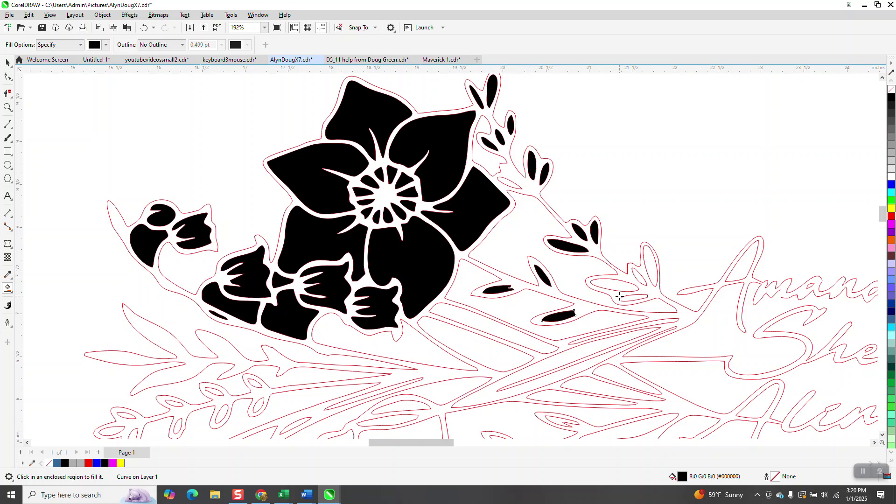
left_click(631, 300)
left_click(640, 278)
left_click(650, 265)
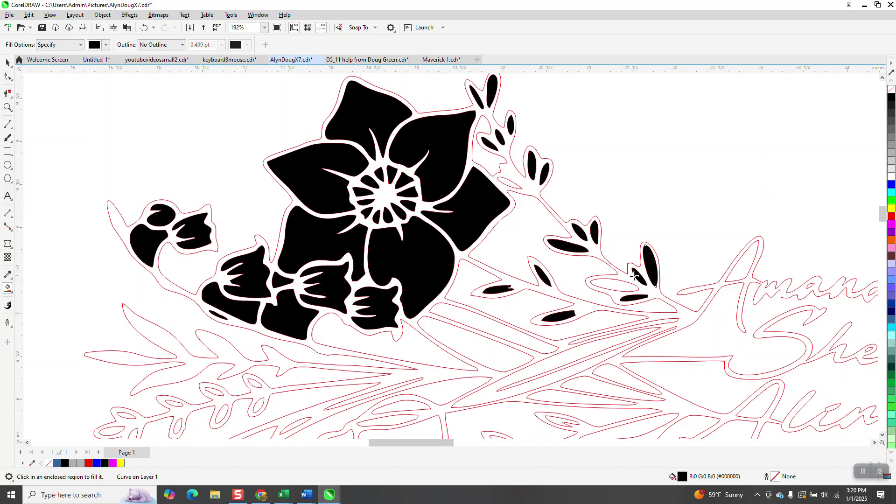
Fill the enclosed background areas around the leafy branch and the two long gaps between the stems below it with black
left_click(619, 286)
left_click(562, 262)
left_click(521, 307)
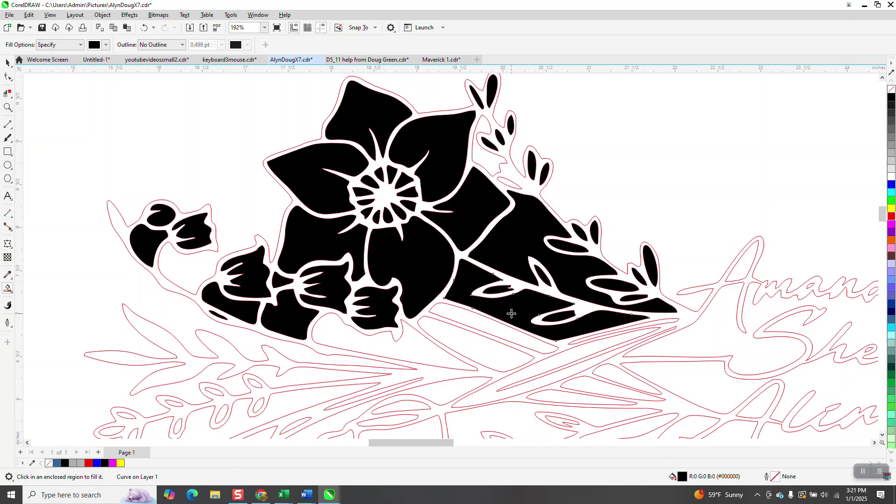
left_click(496, 327)
left_click(480, 351)
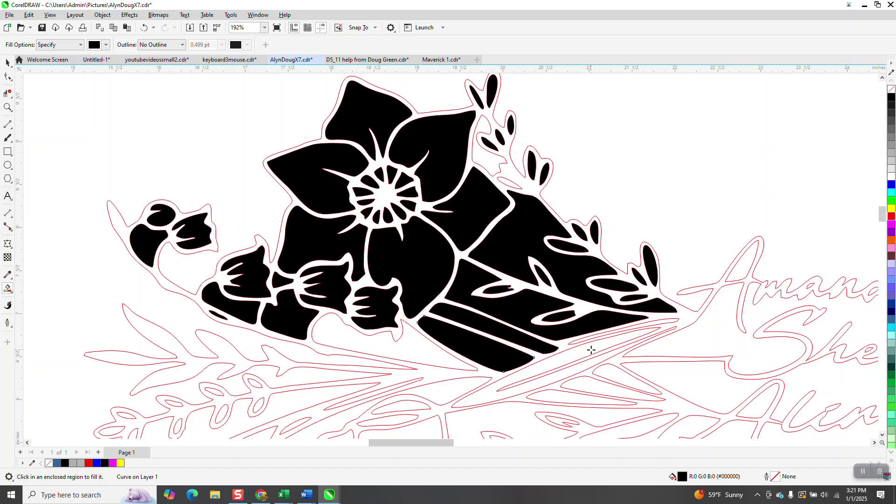
Fill the narrow gaps between the crossing stems and the enclosed area beneath the bell-shaped flowers with black
left_click(655, 322)
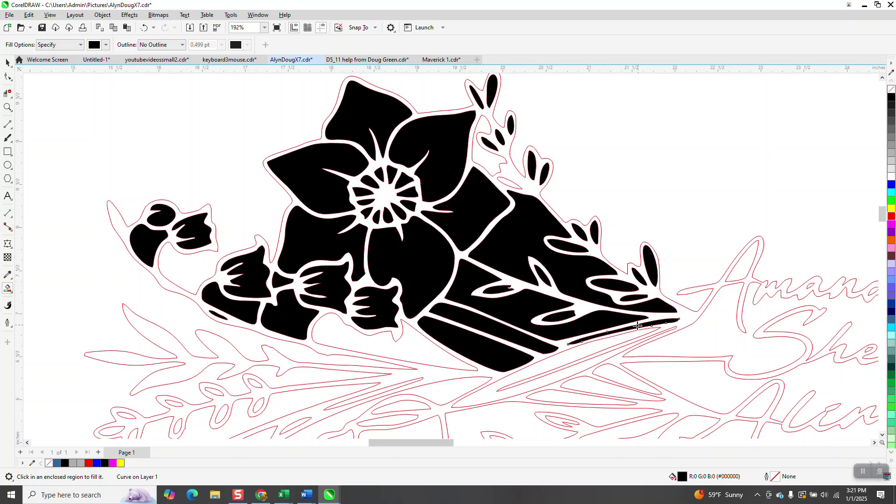
left_click(583, 353)
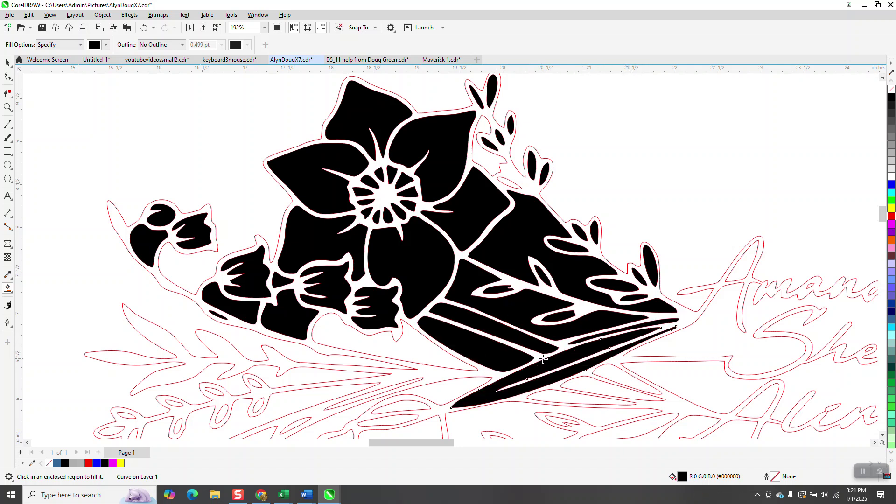
left_click(468, 384)
left_click(445, 356)
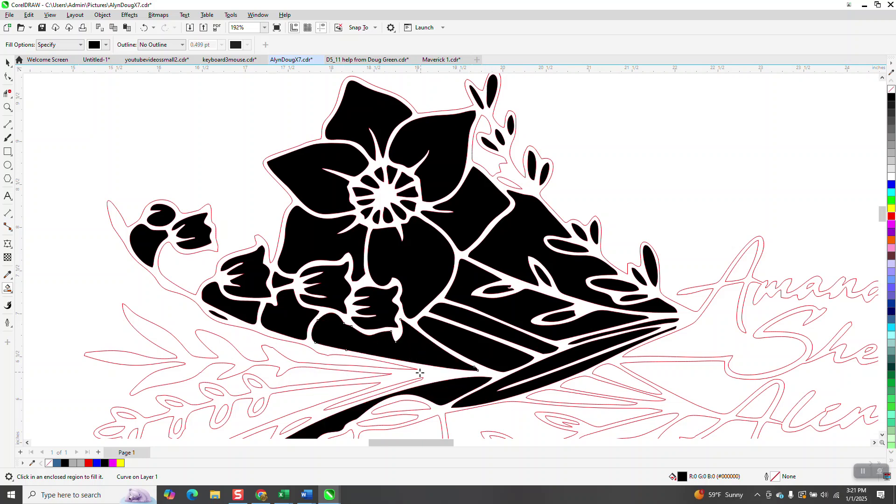
Fill the three leaf interiors at the outer tip of the small-leaved sprig below the bell-shaped flowers with black
scroll(287, 358, "down", 2)
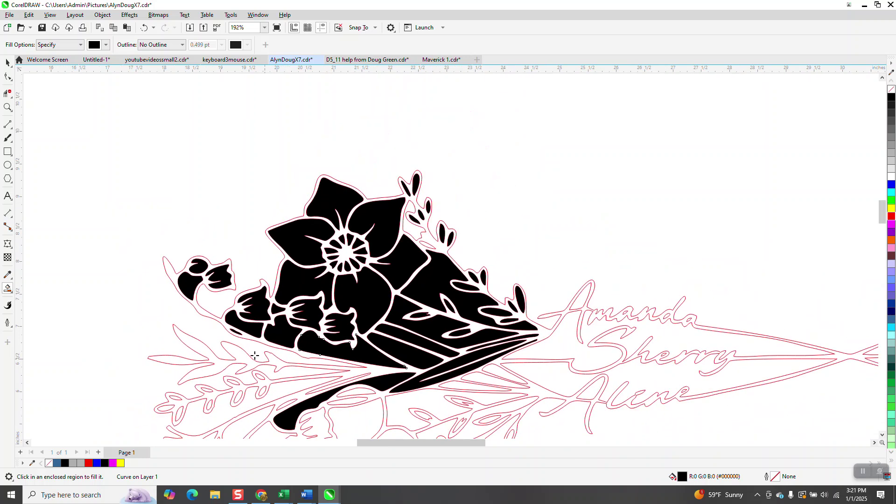
left_click(7, 106)
left_click_drag(148, 364, 282, 440)
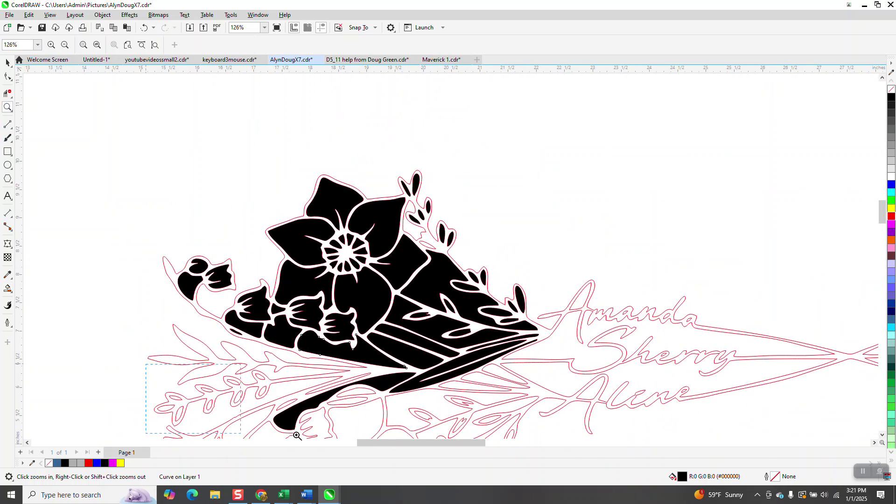
left_click(8, 289)
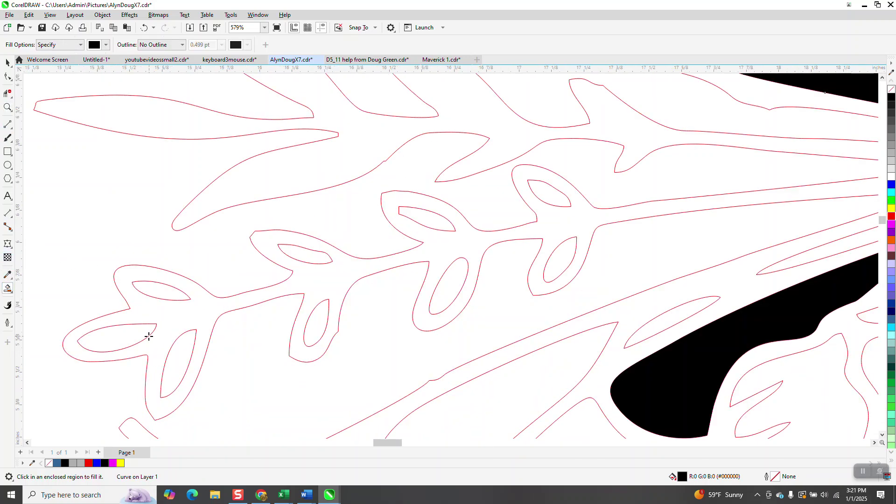
left_click(138, 337)
left_click(161, 296)
left_click(174, 360)
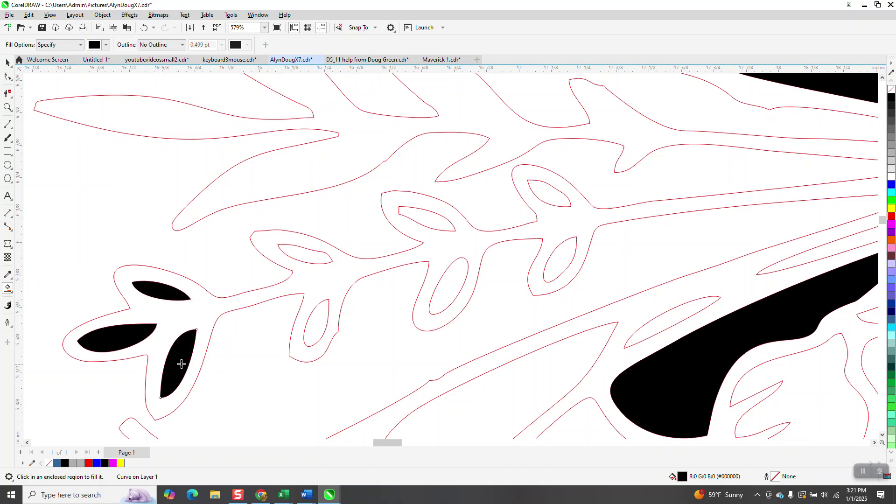
Fill the remaining paired leaf interiors along the same small-leaved sprig with black
left_click(315, 331)
left_click(311, 254)
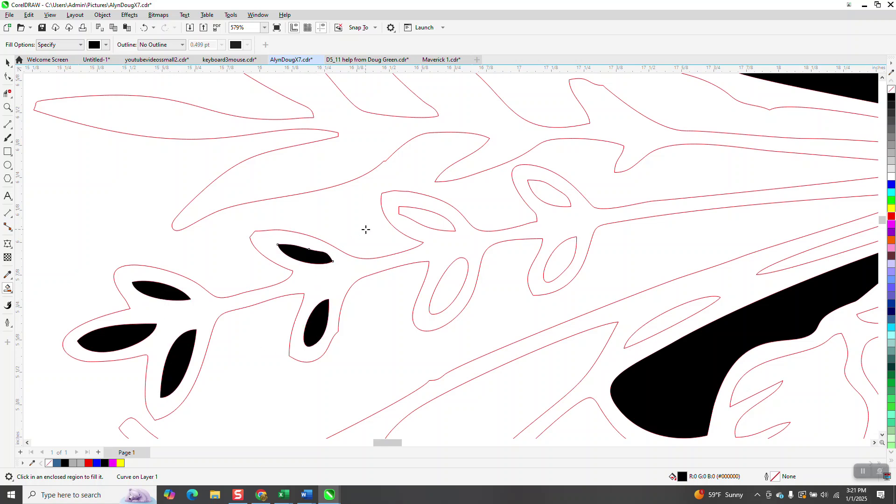
left_click(421, 220)
left_click(544, 200)
left_click(555, 262)
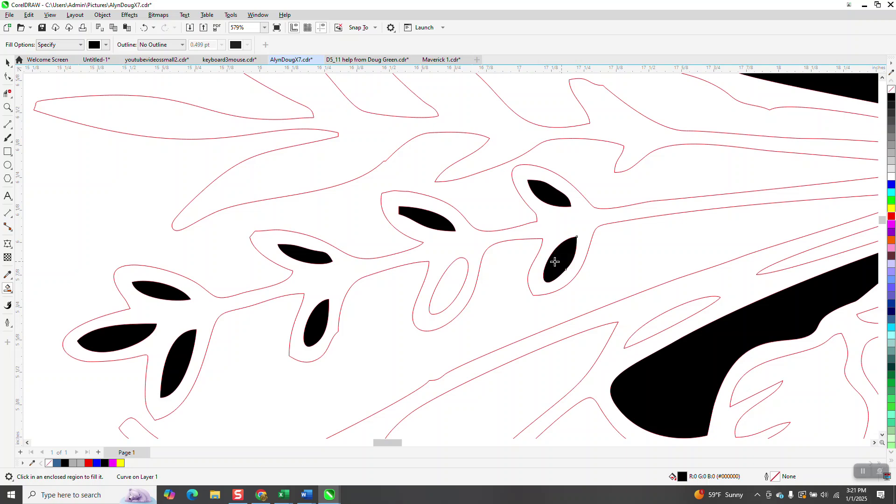
left_click(460, 283)
Fill the slim opening along the long stem, the lower bouquet's larger bell-shaped flower and the enclosed area beside it with black
scroll(414, 243, "down", 2)
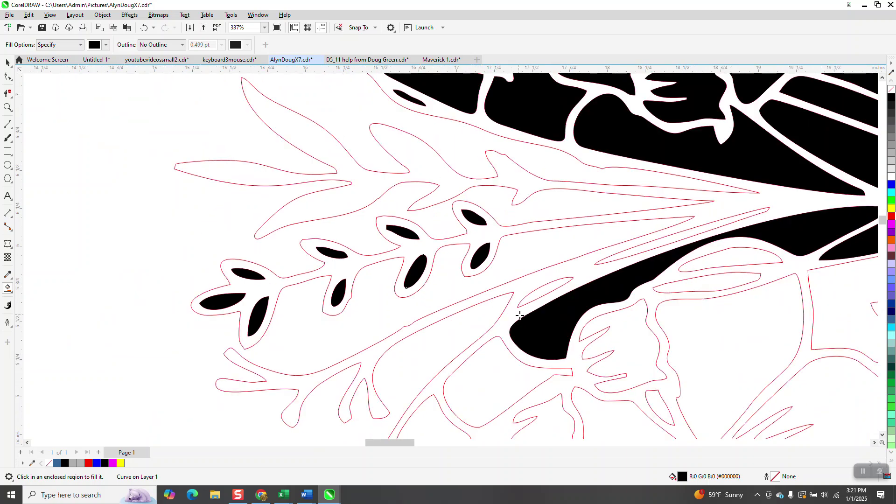
left_click(549, 292)
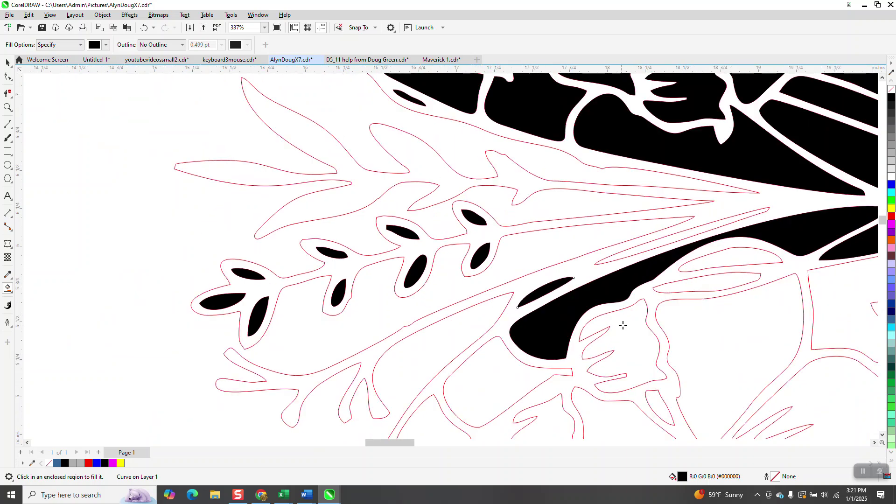
left_click(624, 326)
left_click(510, 372)
Fill the two narrow leaf shapes above the larger bell-shaped flower and the big petal beside it with black
scroll(467, 308, "down", 2)
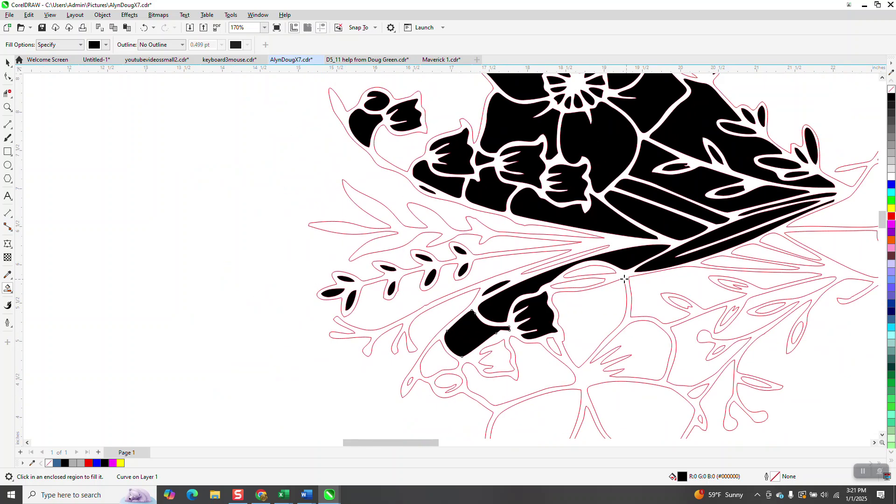
left_click(592, 275)
left_click(590, 284)
left_click(584, 327)
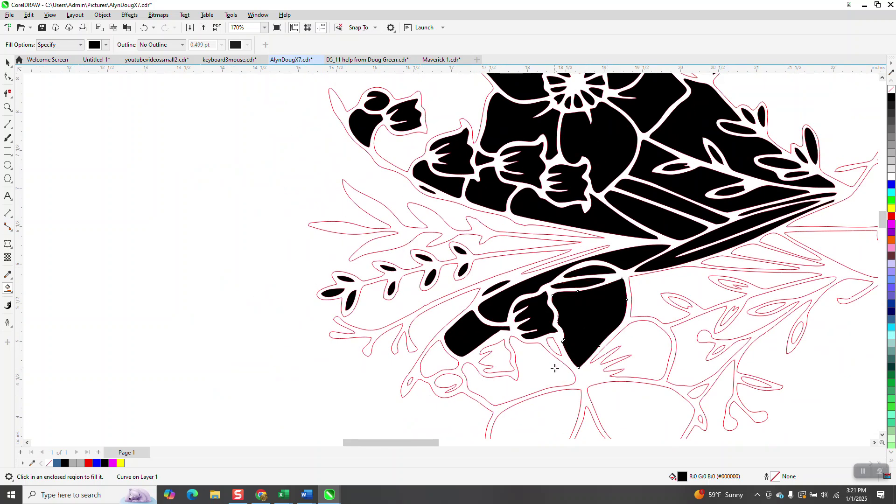
Fill the small gap under the larger bell, the smaller bell-shaped flower, and the bud and enclosed areas next to it with black
left_click(554, 348)
left_click(505, 359)
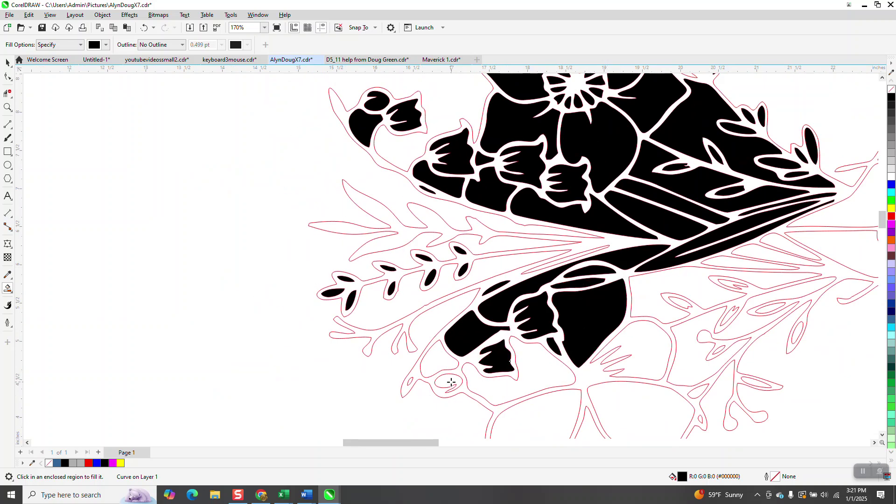
left_click(450, 382)
left_click(435, 363)
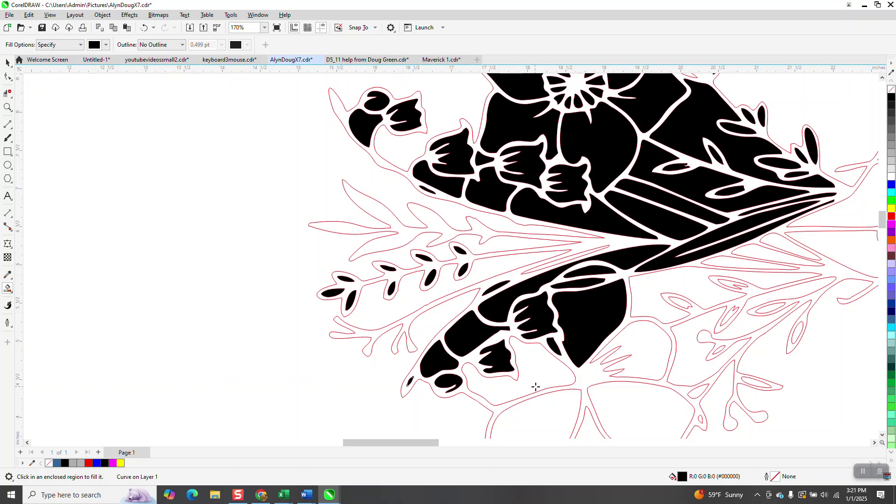
Fill the four remaining petals of the lower large flower with black and undo the extra last fill
left_click(536, 387)
left_click(641, 356)
left_click(595, 413)
left_click(549, 405)
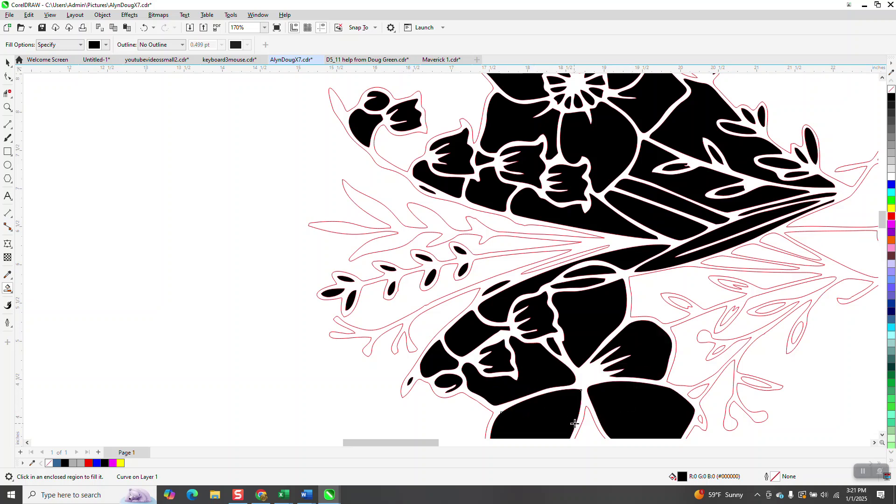
left_click(143, 27)
Fill the small openings beside the lower flower's petals and the enclosed areas around the adjoining leafy branch with black
scroll(114, 94, "down", 1)
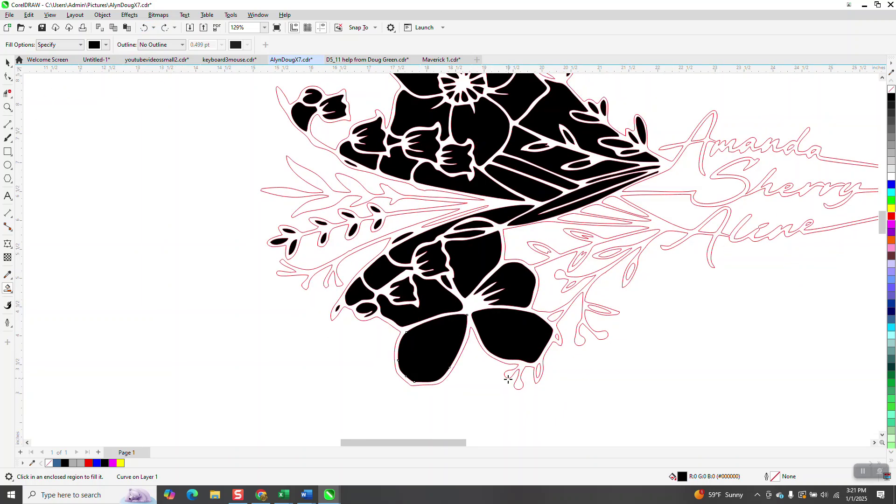
left_click(539, 373)
left_click(556, 316)
left_click(562, 265)
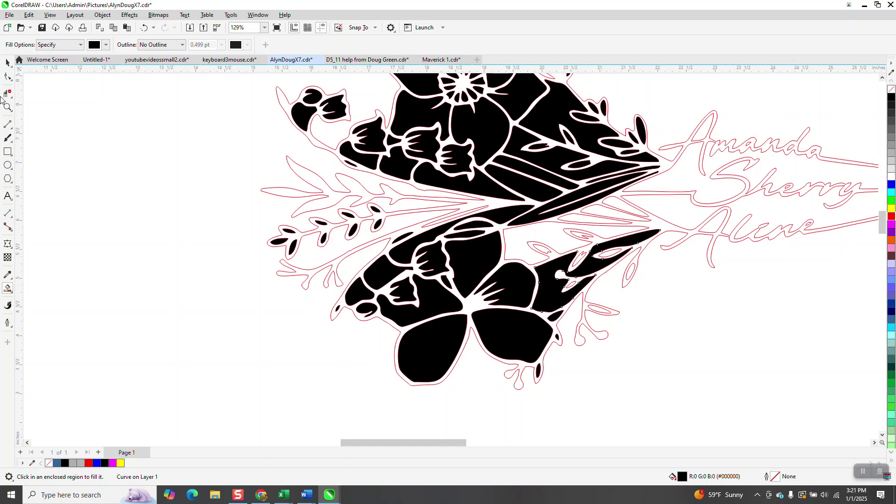
Fill the enclosed background above the leafy branch and the three wedge-shaped gaps between the stems over it with black
left_click(7, 108)
left_click_drag(493, 193, 762, 363)
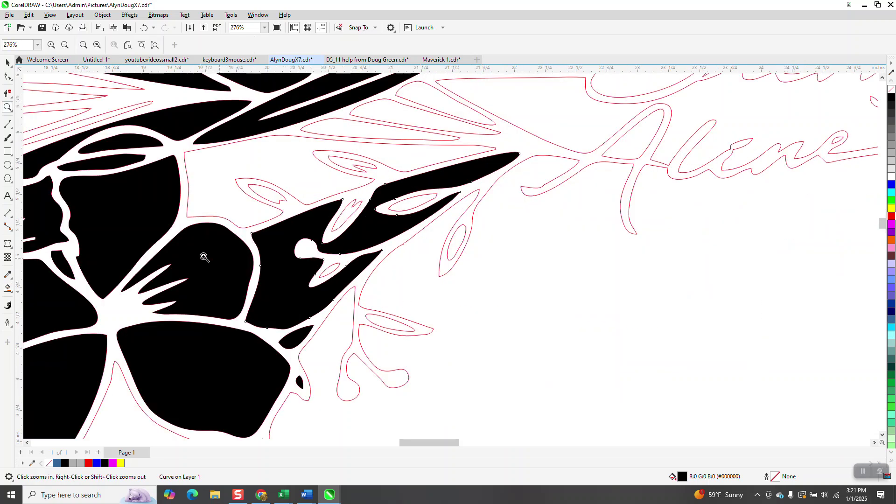
left_click(7, 288)
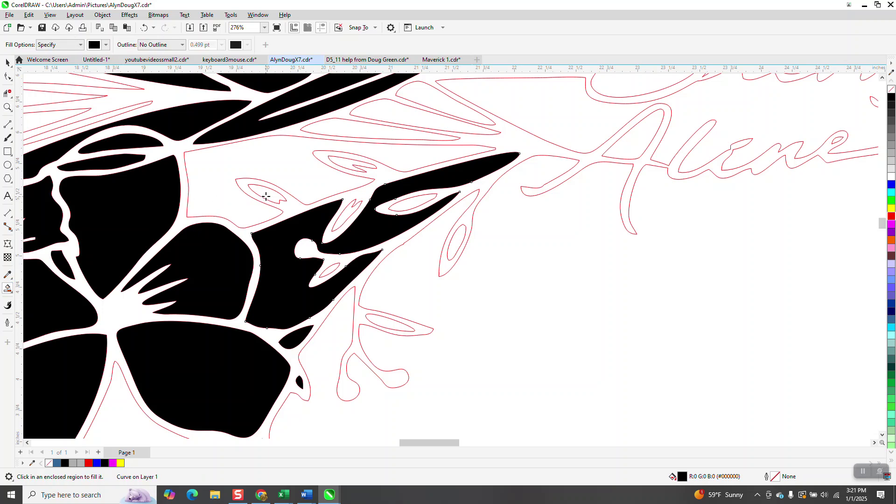
left_click(317, 141)
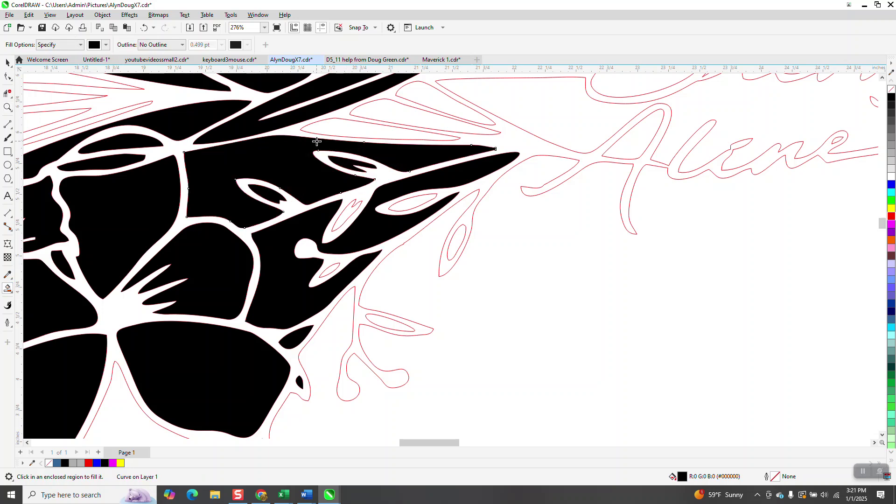
left_click(354, 127)
left_click(394, 110)
left_click(425, 96)
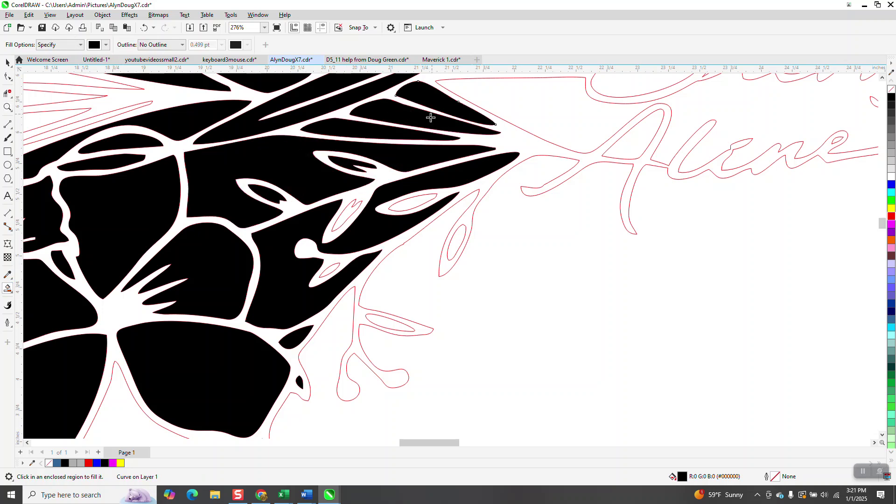
Fill the five open leaf interiors on the leafy branches beside the lower flower with black
left_click(422, 200)
left_click(348, 215)
left_click(331, 272)
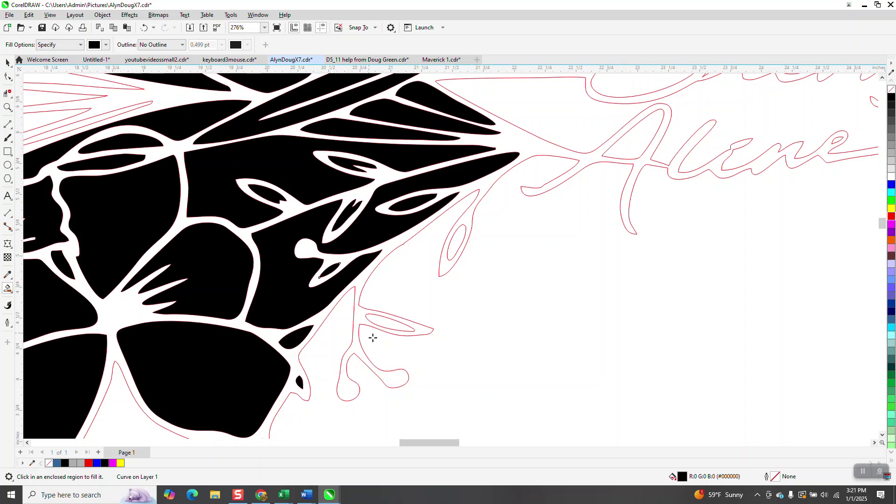
left_click(395, 331)
left_click(456, 249)
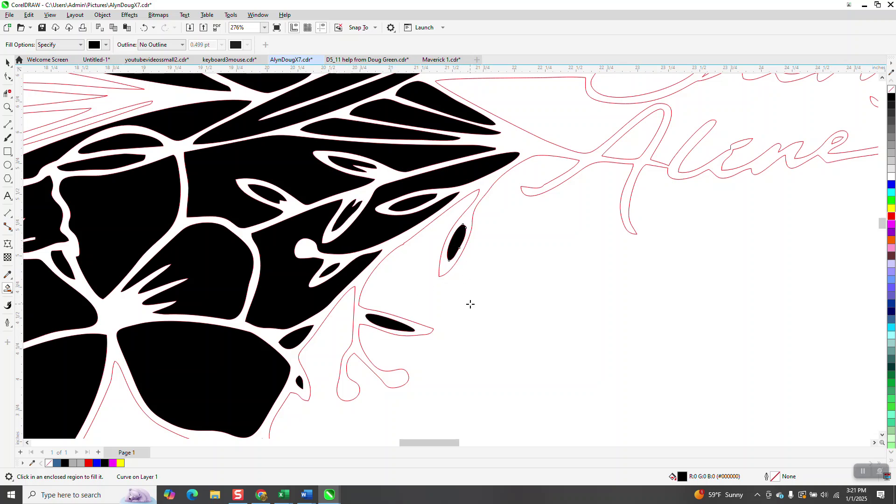
Fill the enclosed openings of the capital A in the first and third names with black
scroll(474, 334, "down", 1)
left_click(558, 223)
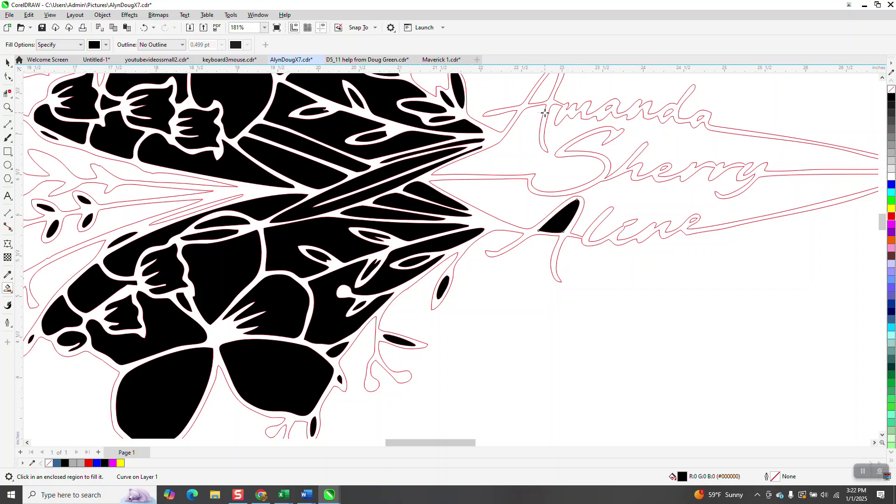
left_click(545, 87)
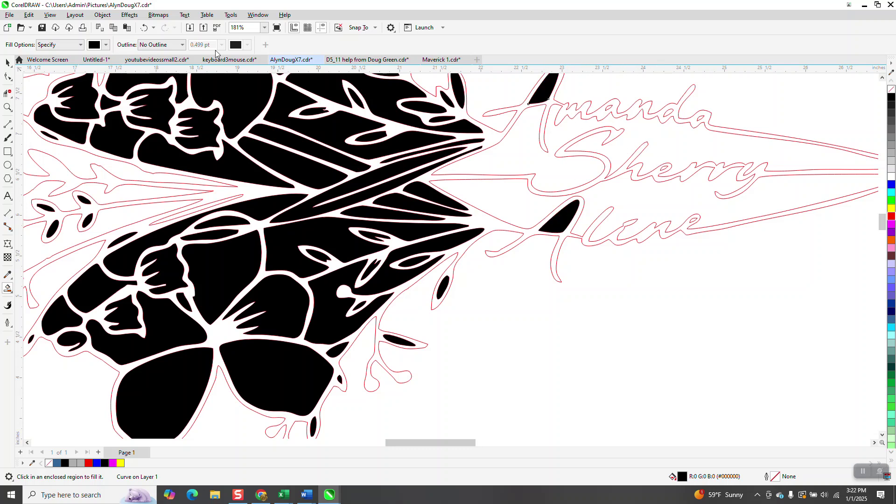
Fill the openings of the d and final a in the first name and the e in the second name with black
left_click(7, 106)
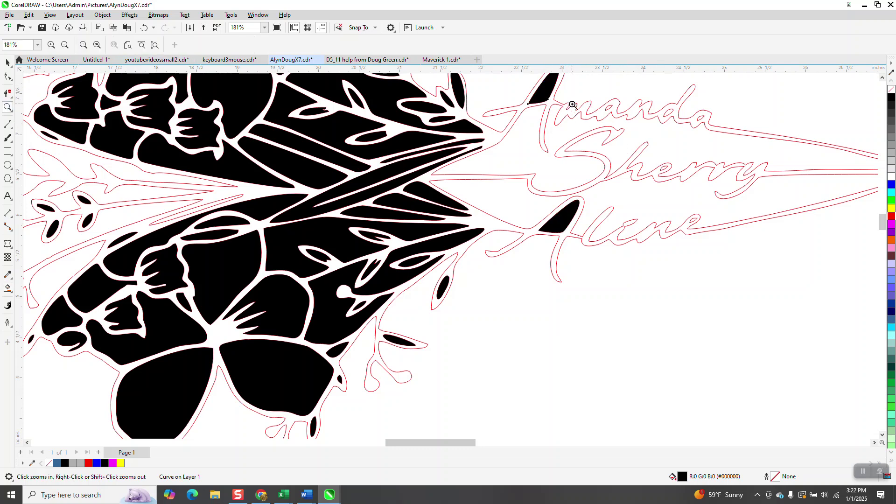
left_click_drag(572, 104, 785, 193)
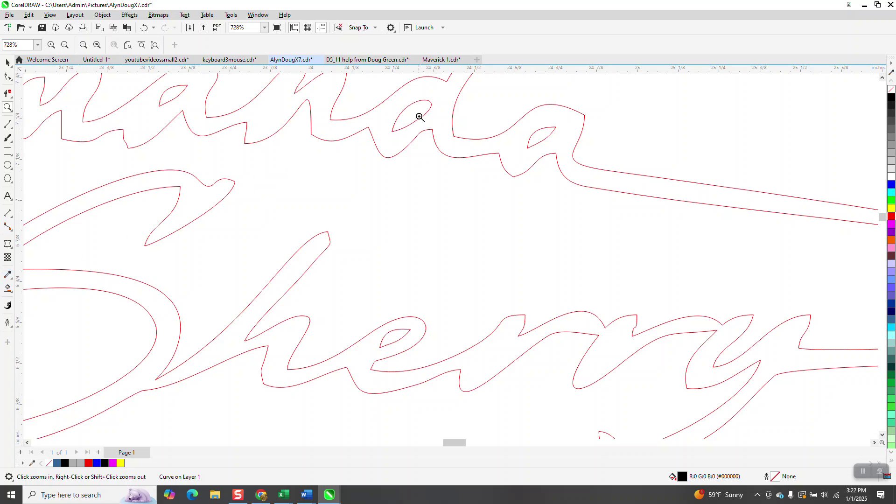
left_click(9, 289)
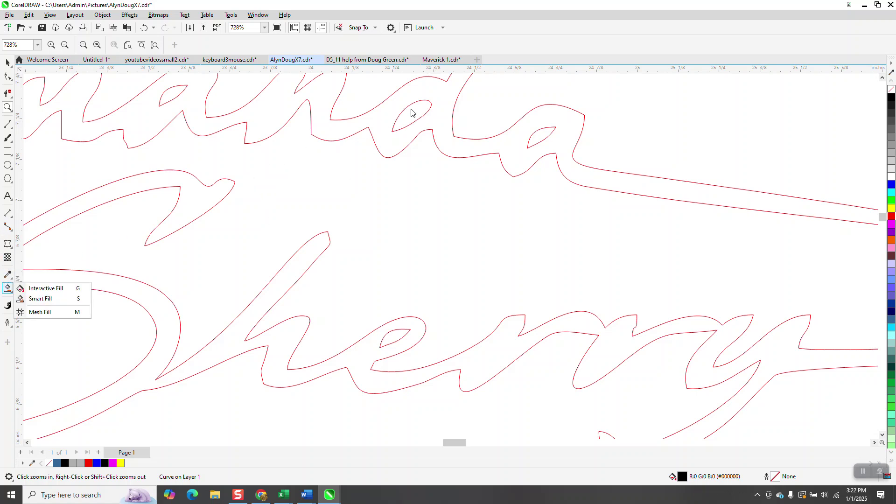
left_click(80, 298)
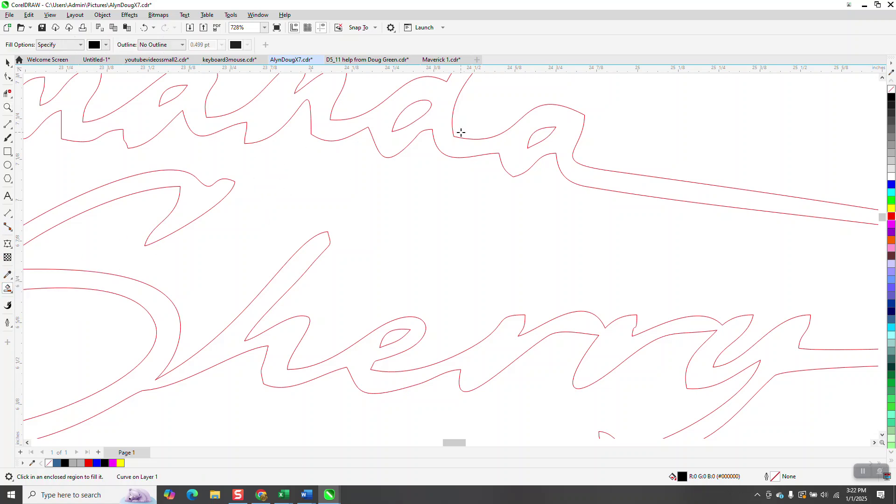
left_click(420, 112)
left_click(540, 140)
left_click(396, 335)
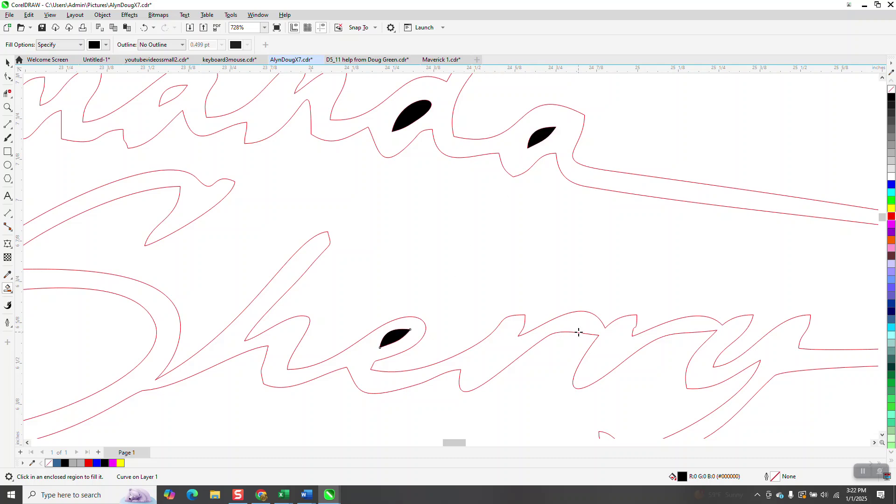
Fill the openings of the middle a in the first name and the e in the third name with black
scroll(617, 326, "down", 4)
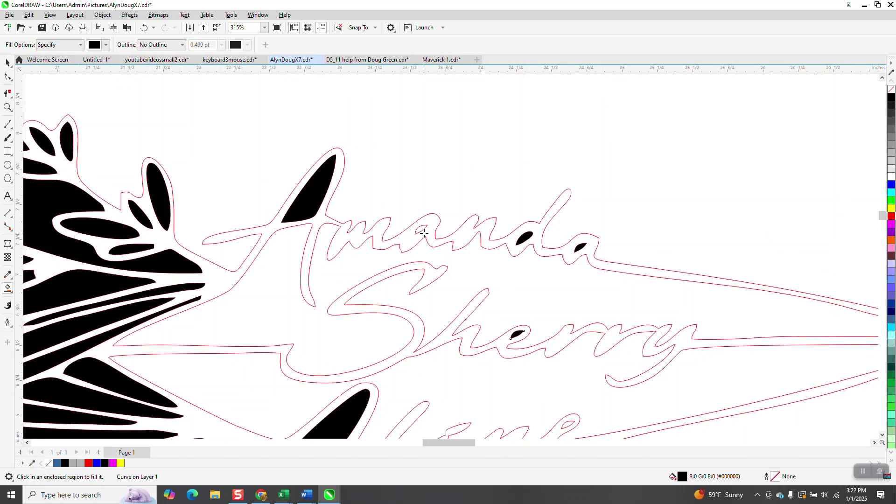
left_click(423, 232)
scroll(493, 312, "down", 2)
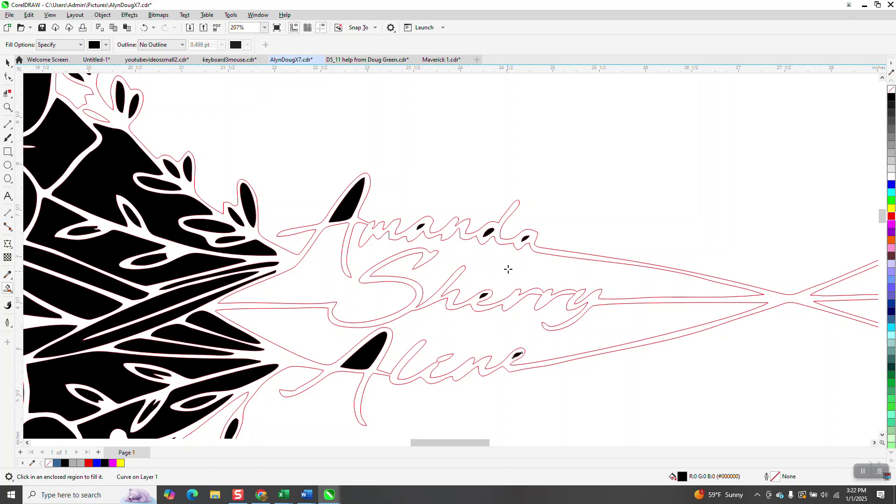
Fill the two large enclosed areas between the three names and their converging stems with black
scroll(471, 277, "down", 2)
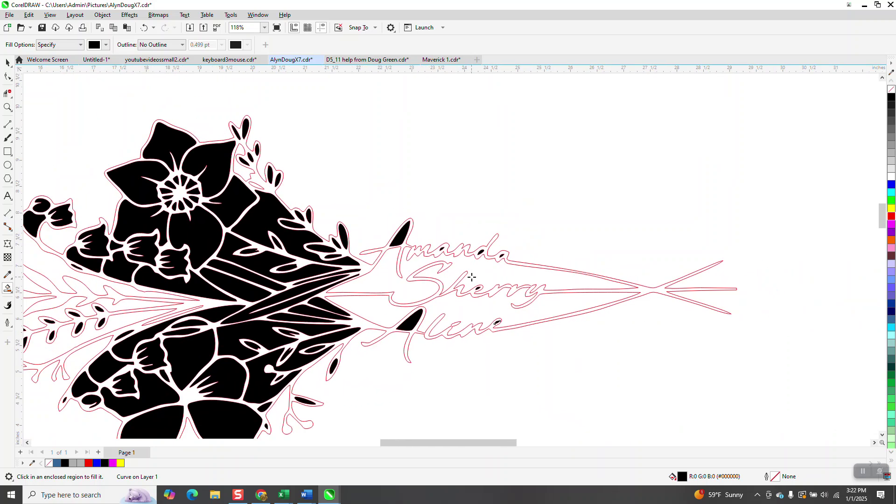
scroll(471, 276, "down", 1)
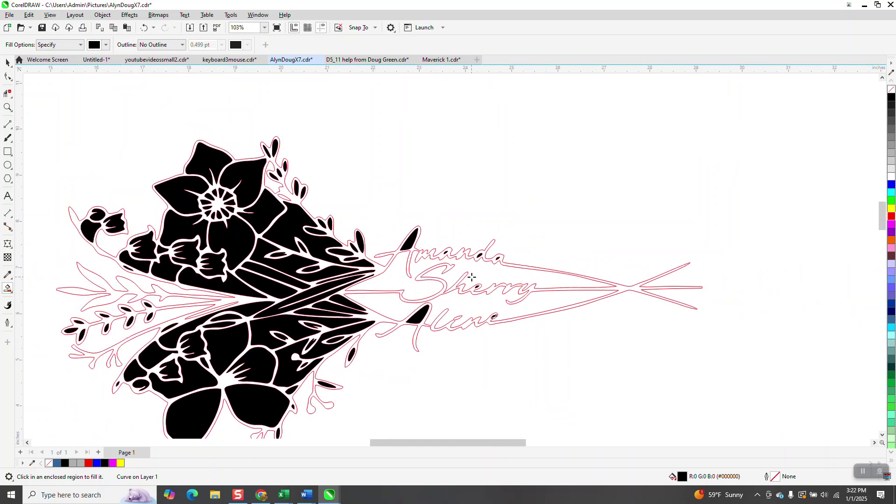
left_click(517, 275)
left_click(528, 303)
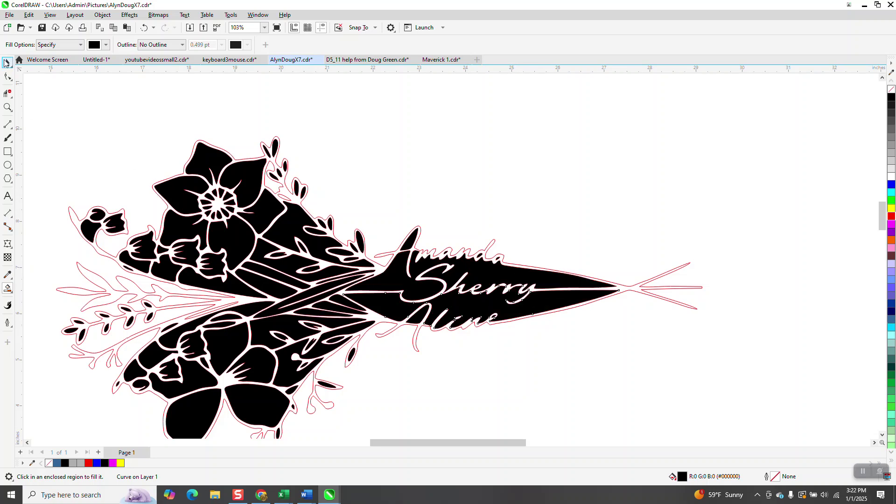
Move the original red outline 15 inches to the right, away from the black fills
left_click(6, 62)
scroll(620, 227, "down", 4)
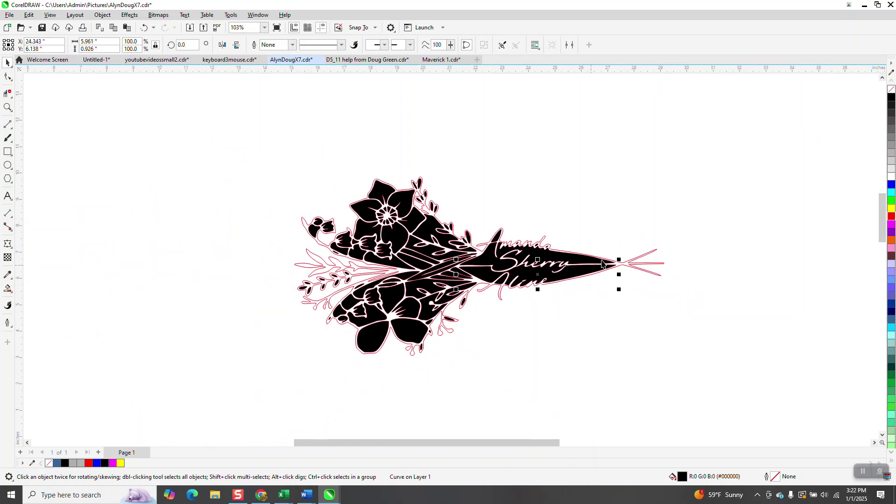
left_click(629, 280)
left_click(609, 261)
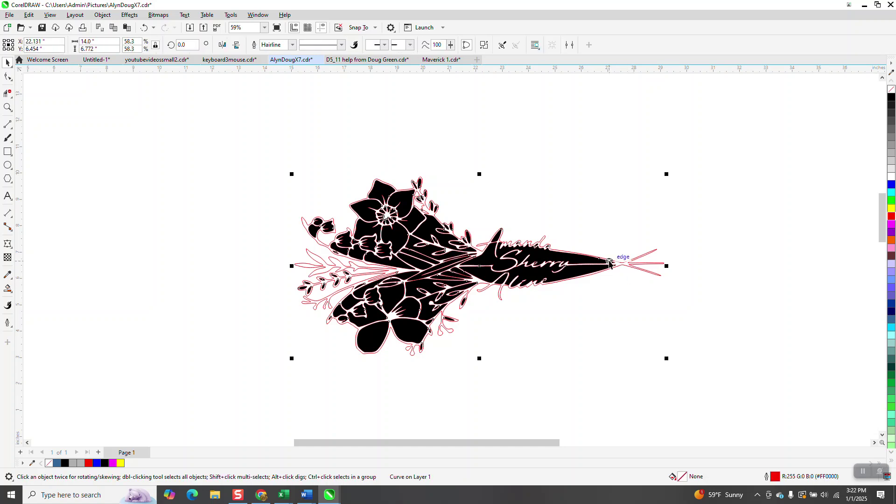
key("Right")
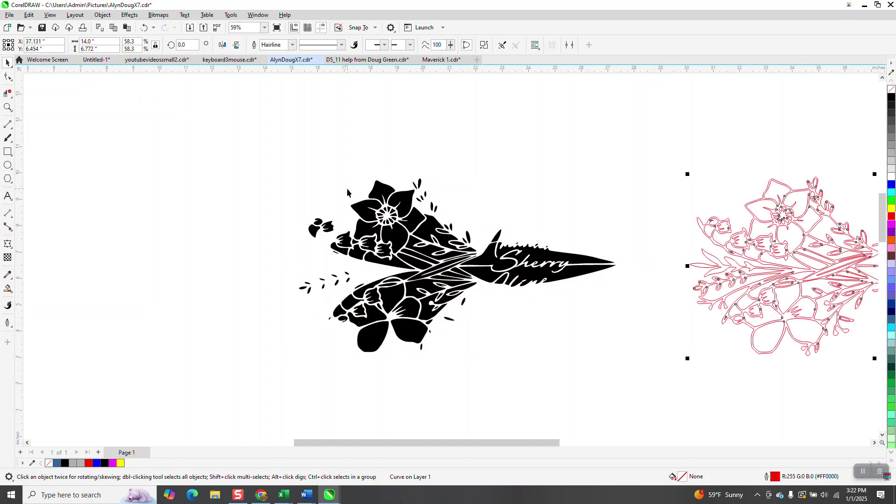
Remove the fill from all the black shapes and give them a red hairline outline
left_click_drag(262, 144, 687, 404)
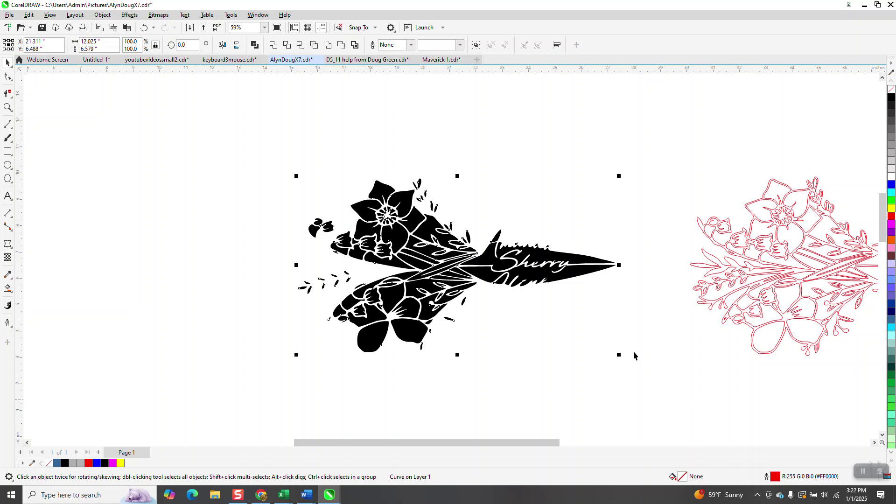
left_click(891, 89)
right_click(891, 216)
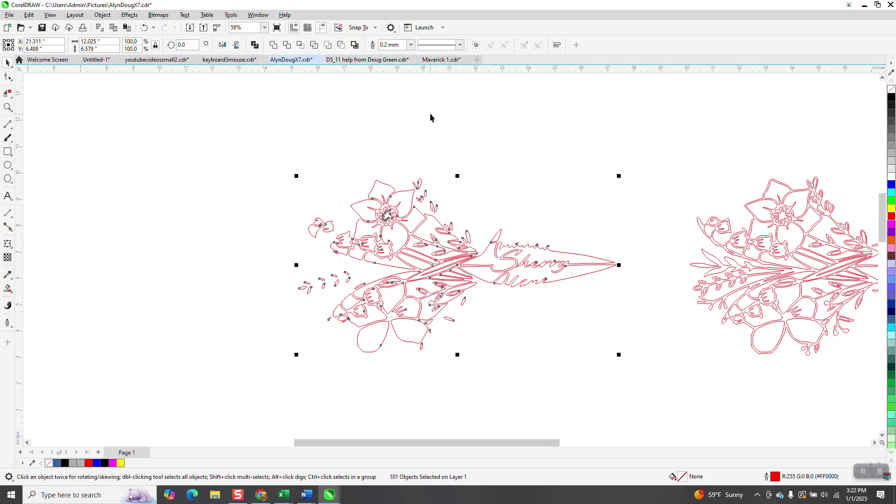
left_click(410, 45)
left_click(391, 52)
Group all the red-outlined cut-out shapes into one object
left_click(102, 16)
mouse_move(131, 175)
left_click(240, 176)
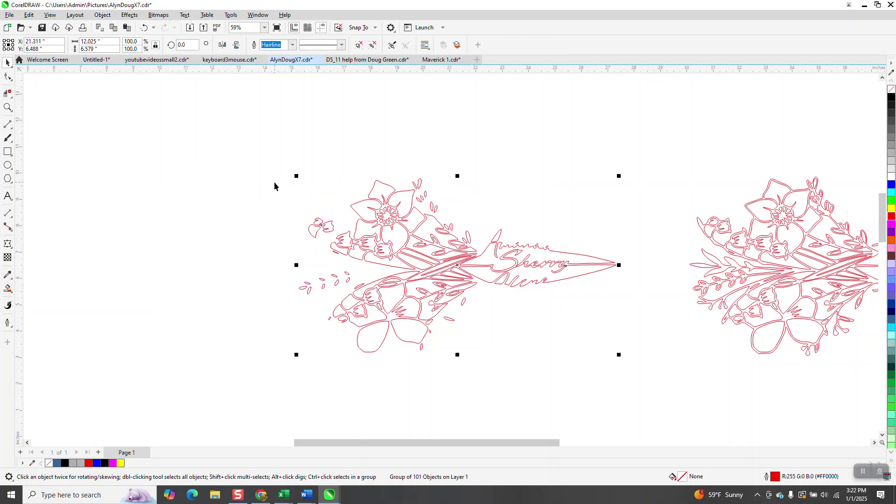
Apply a one-step inside contour with a 0.01 inch offset to the grouped cut-out shapes
left_click(129, 15)
left_click(141, 228)
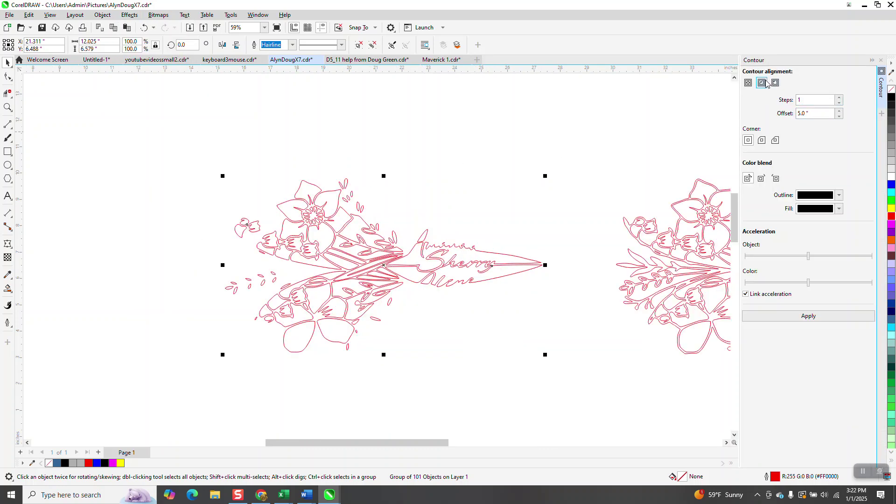
left_click(819, 114)
type(".01")
left_click(819, 319)
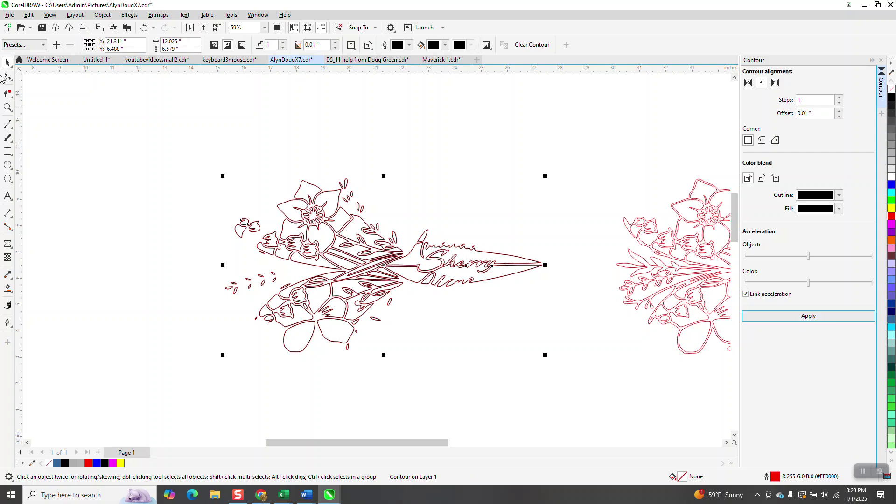
Examine the spacing between the inside contour and the original cut-out outlines around the leaves and flowers
left_click(8, 108)
left_click_drag(332, 205, 379, 240)
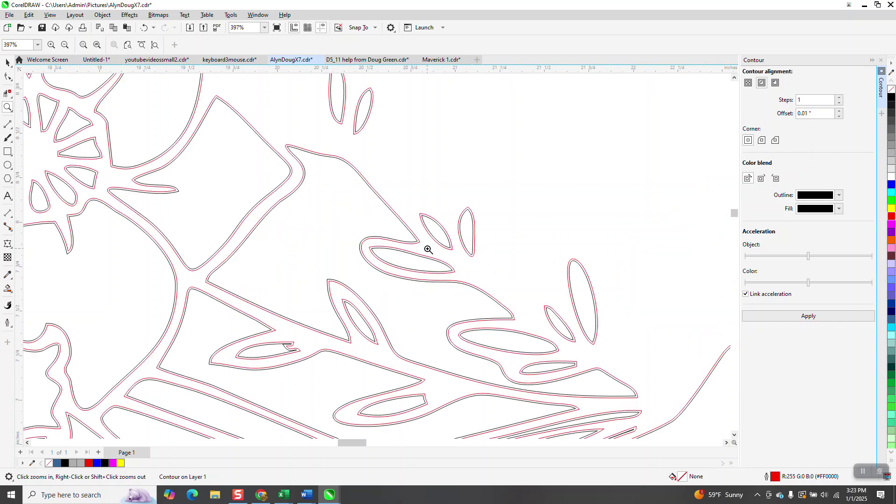
left_click_drag(417, 208, 477, 259)
right_click(448, 257)
right_click(441, 249)
right_click(442, 246)
right_click(442, 243)
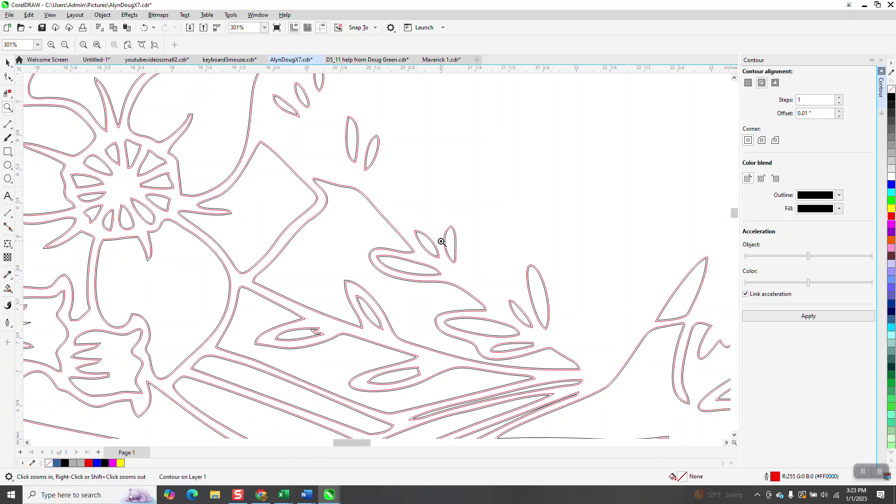
right_click(442, 242)
right_click(378, 215)
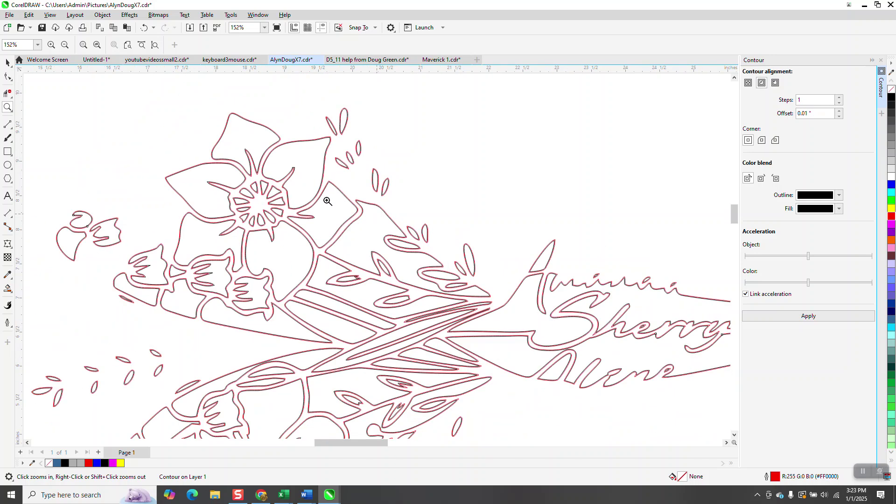
left_click(12, 65)
scroll(341, 211, "down", 2)
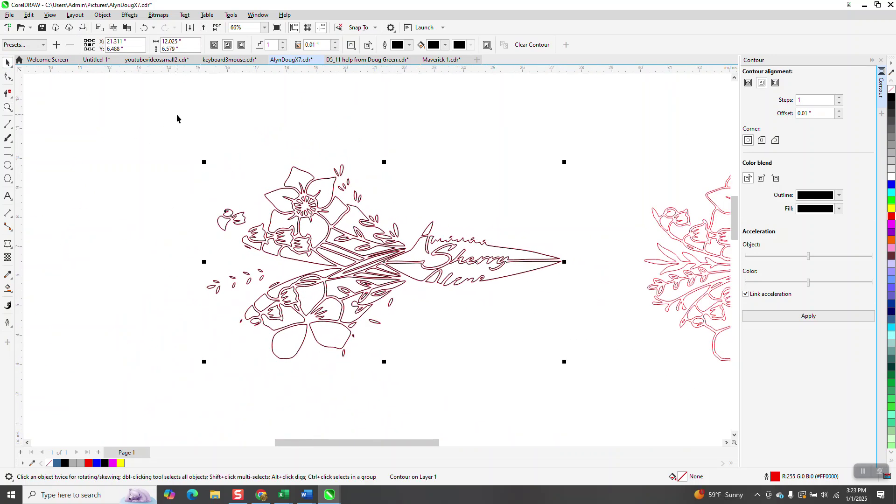
Break the contour apart and move the black inner contour 15 inches to the left of the red shapes
left_click(102, 14)
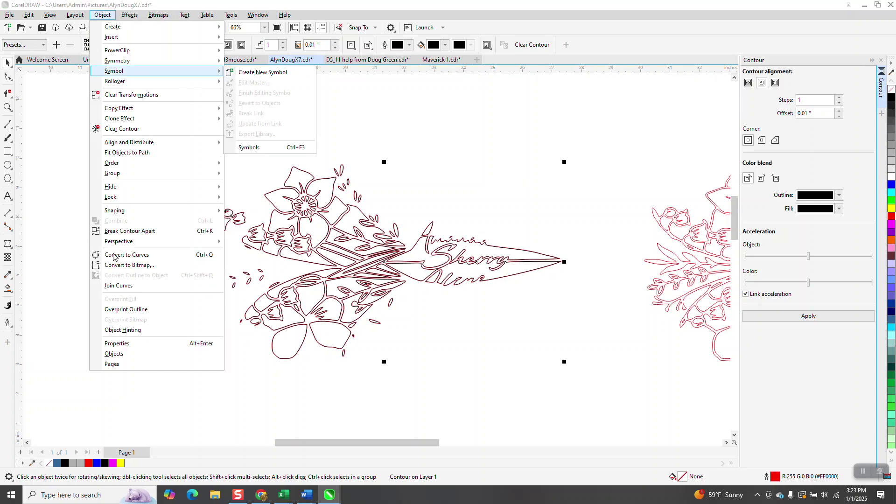
left_click(149, 231)
left_click(274, 201)
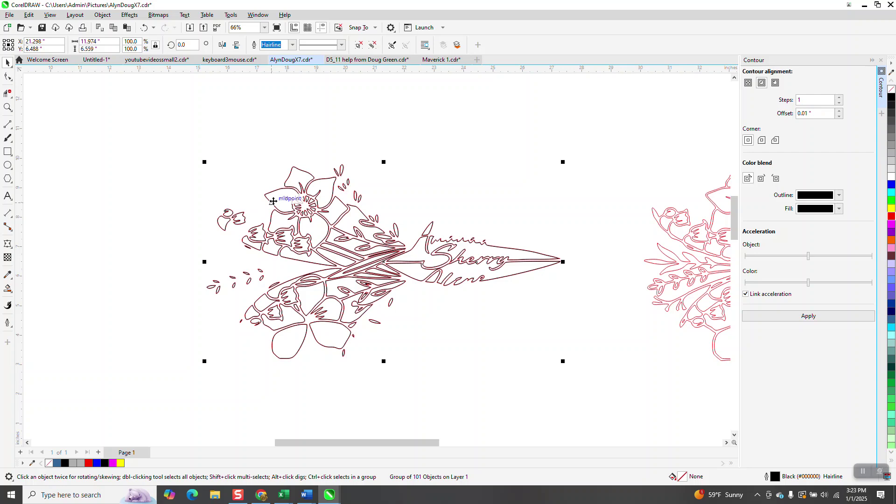
key("Left")
scroll(245, 274, "down", 2)
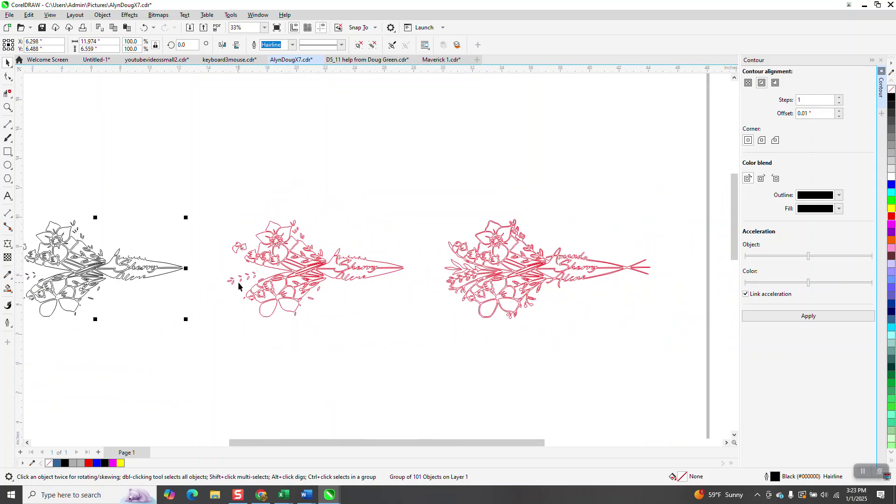
left_click(428, 340)
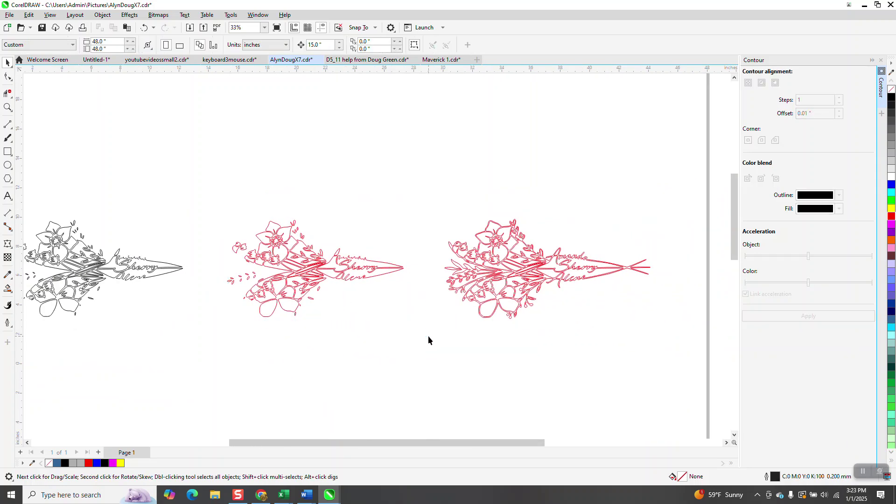
Move the original cut-out group up 15 inches and return the inner contour to its place with a red outline
left_click(322, 272)
key("Up")
left_click(133, 265)
key("Right")
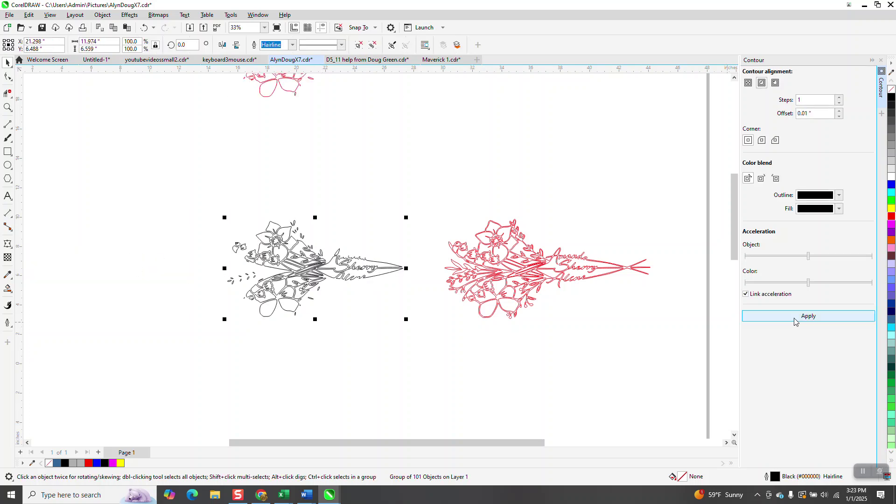
right_click(891, 217)
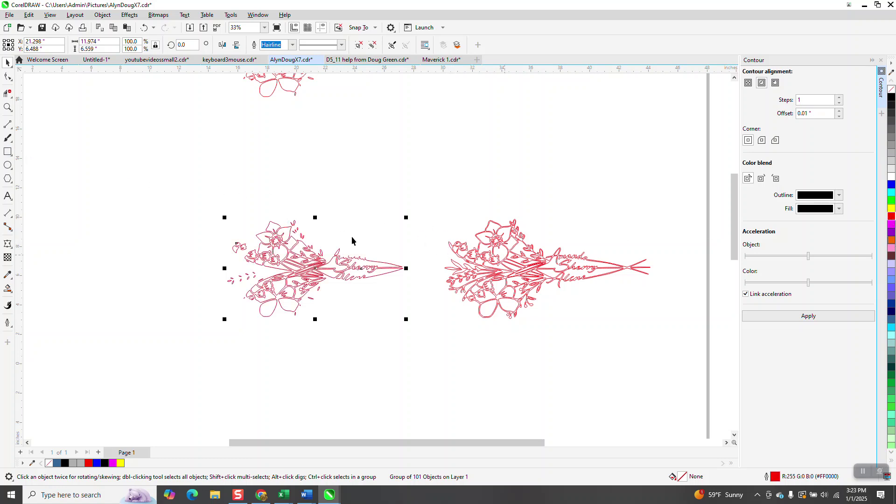
Draw a rectangle about 15.2 by 8.7 inches around the full outline design and Smart Fill the area surrounding the design black
left_click(7, 152)
left_click_drag(436, 209, 659, 335)
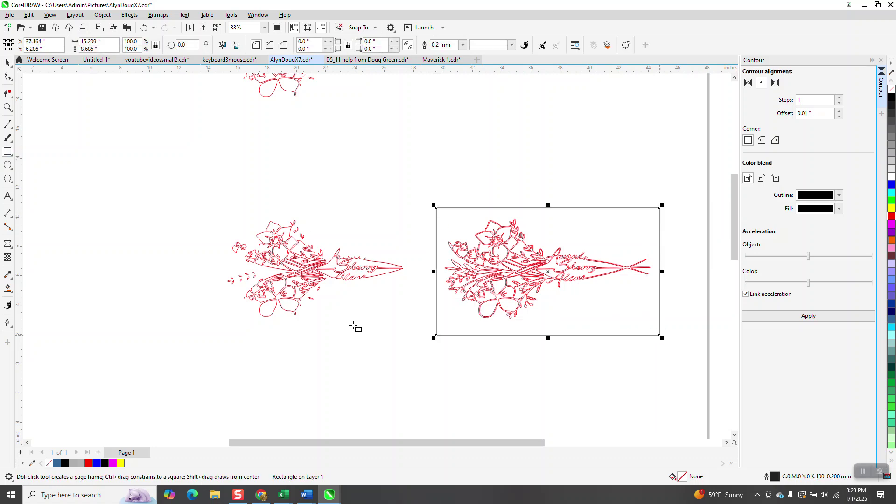
left_click(8, 288)
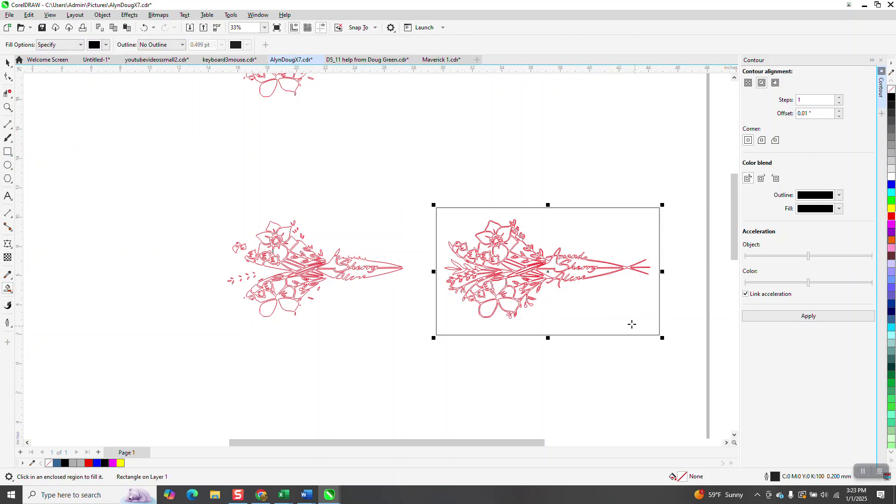
left_click(622, 321)
scroll(214, 334, "down", 2)
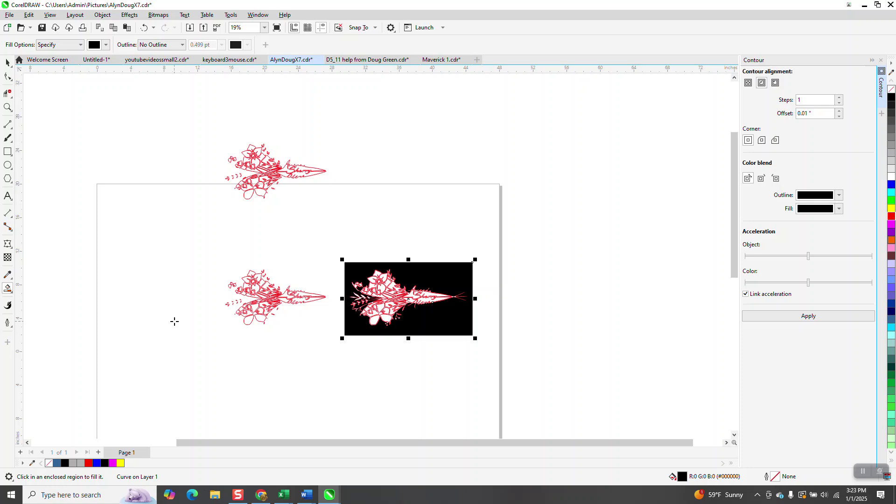
Move the black surround 30 inches to the right and Smart Fill its bouquet-shaped opening black
key("Right")
key("Right")
left_click(636, 311)
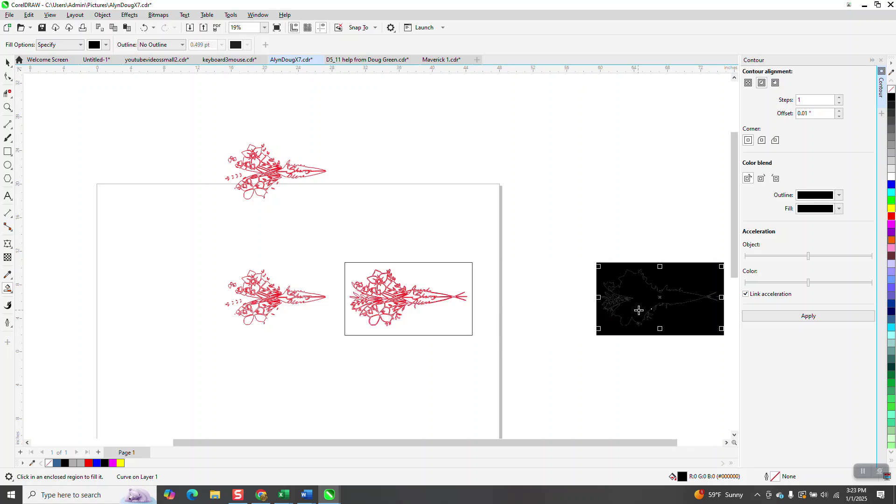
Move the filled silhouette up 15 inches and replace its black fill with a red outline
key("Up")
left_click(892, 89)
right_click(892, 209)
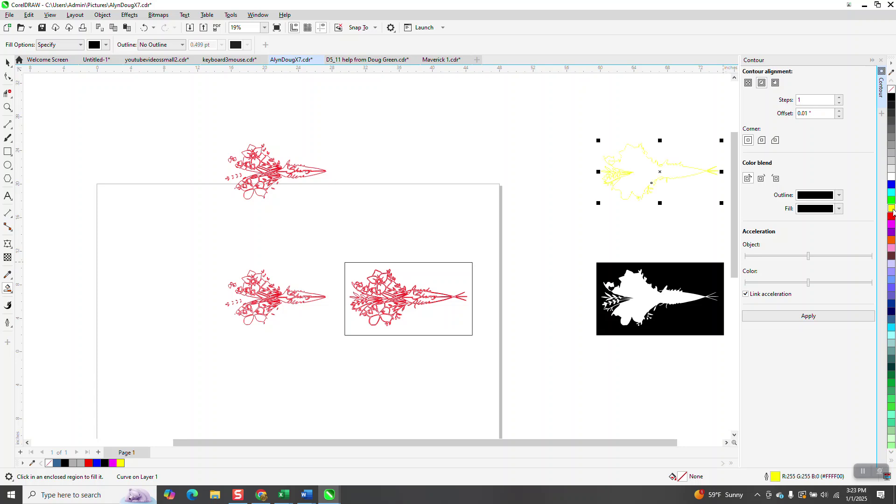
right_click(891, 217)
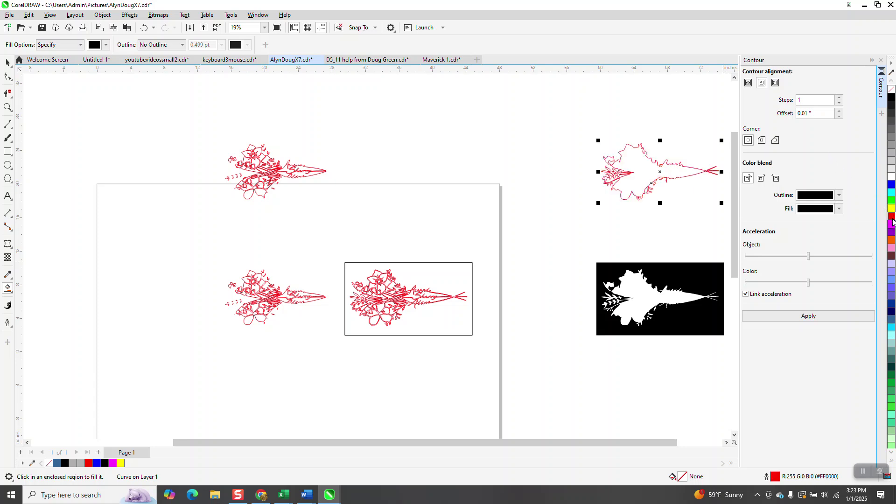
Apply a one-step outside contour with a 0.03 inch offset to the red silhouette
left_click(775, 82)
left_click_drag(822, 114, 762, 116)
type(".03")
left_click(820, 319)
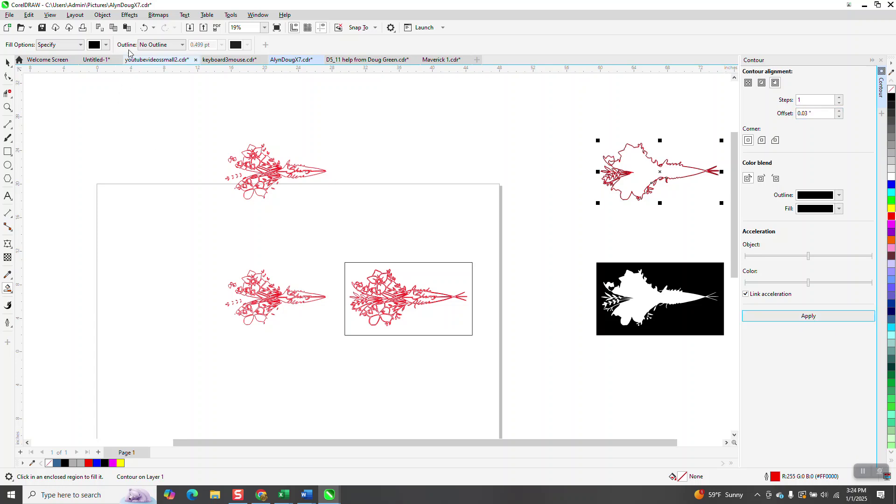
Break the silhouette's contour apart and move the original red silhouette 15 inches to the left
left_click(103, 14)
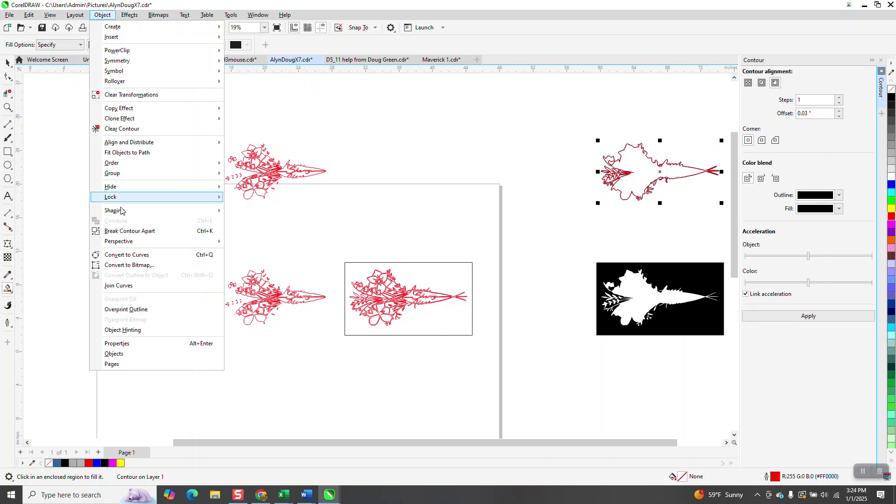
left_click(125, 230)
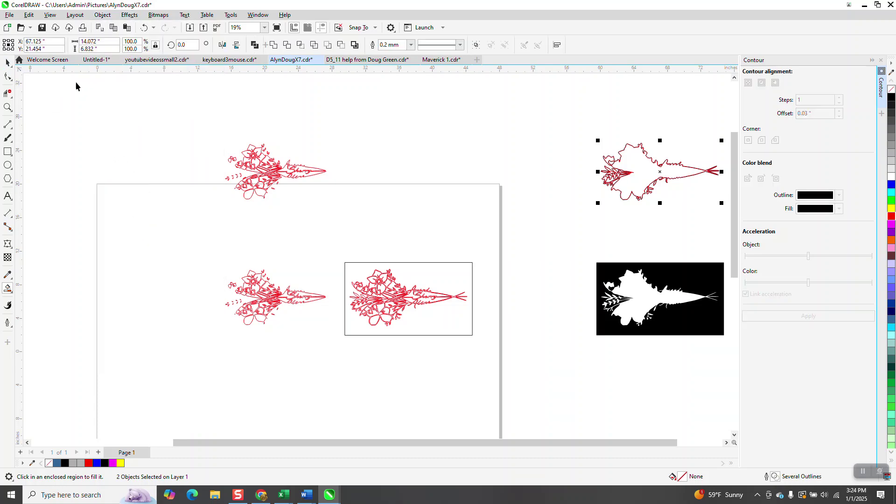
left_click(8, 62)
left_click(598, 167)
left_click(644, 172)
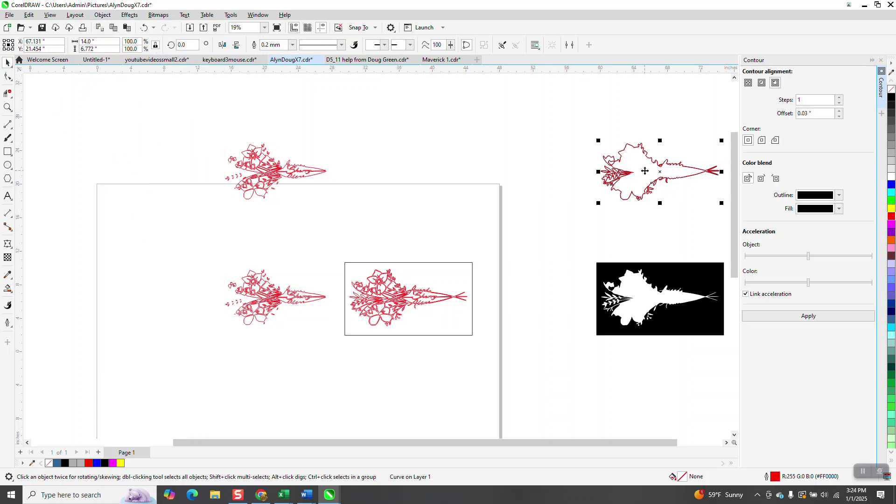
key("Left")
Move the black outer contour 45 inches left and 15 inches down onto the inner cut-out shapes
left_click(645, 171)
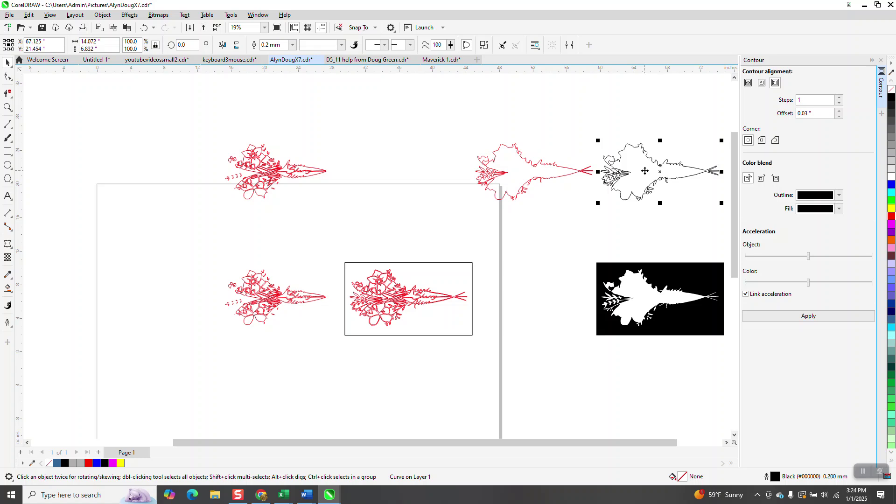
key("Left")
key("Left")
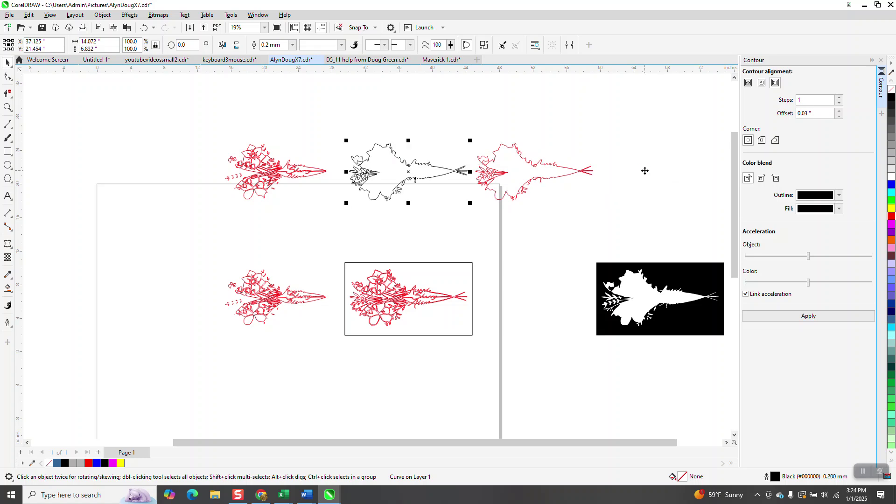
key("Left")
key("Down")
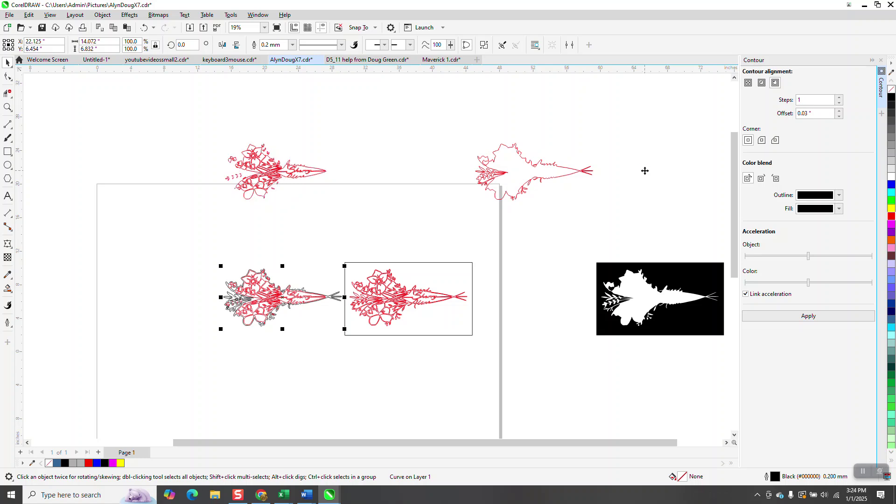
Give the outer contour around the bouquet and names a red hairline outline
right_click(892, 216)
left_click(8, 107)
left_click_drag(275, 282, 354, 314)
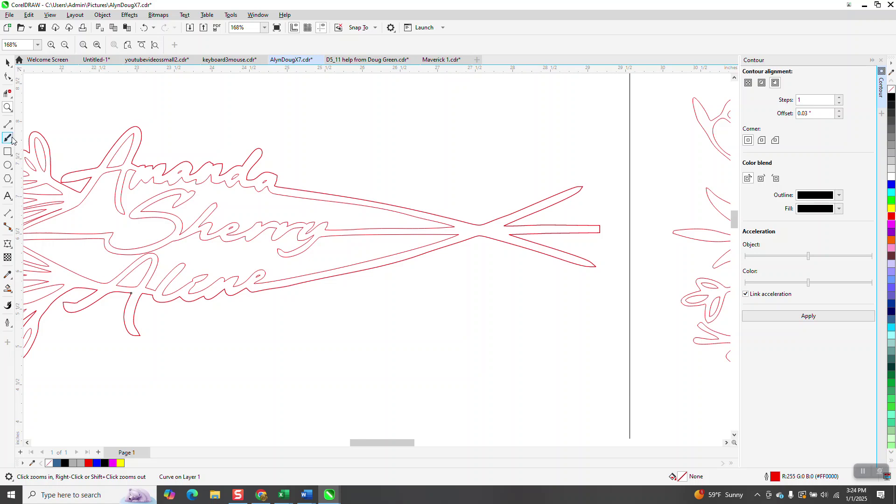
left_click(8, 62)
left_click(293, 46)
left_click(292, 44)
left_click(273, 61)
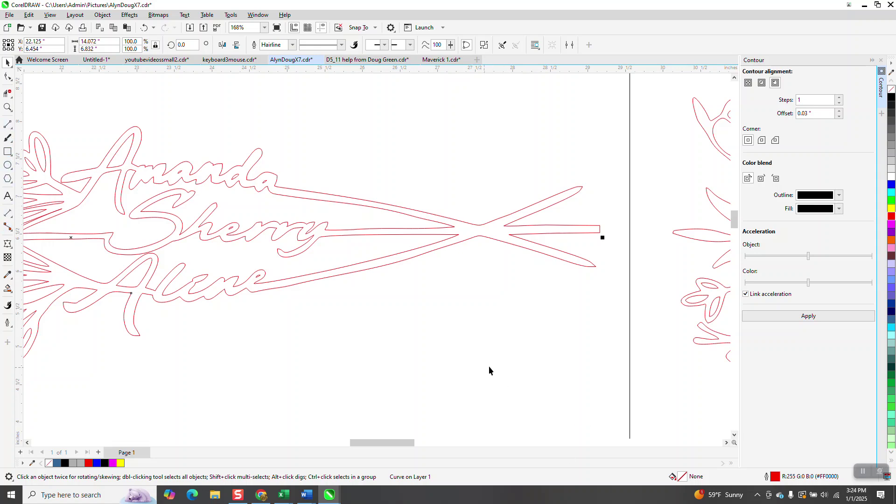
key("F12")
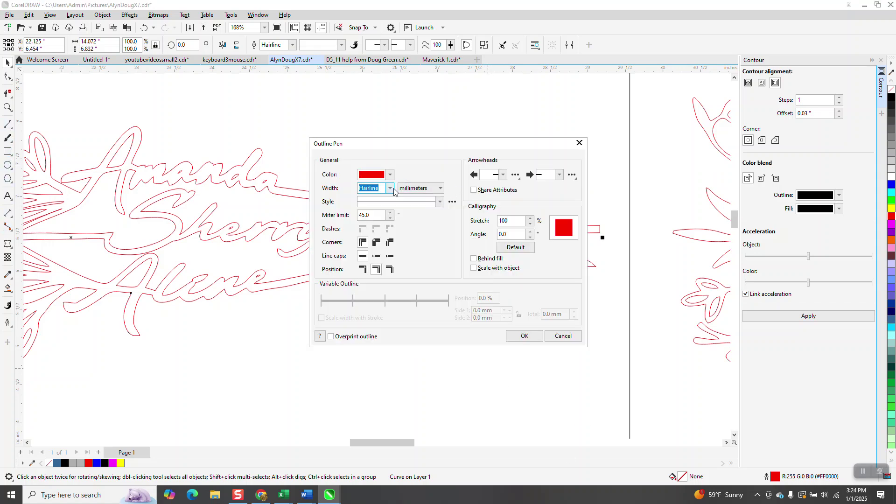
left_click(524, 336)
key("F12")
left_click(523, 336)
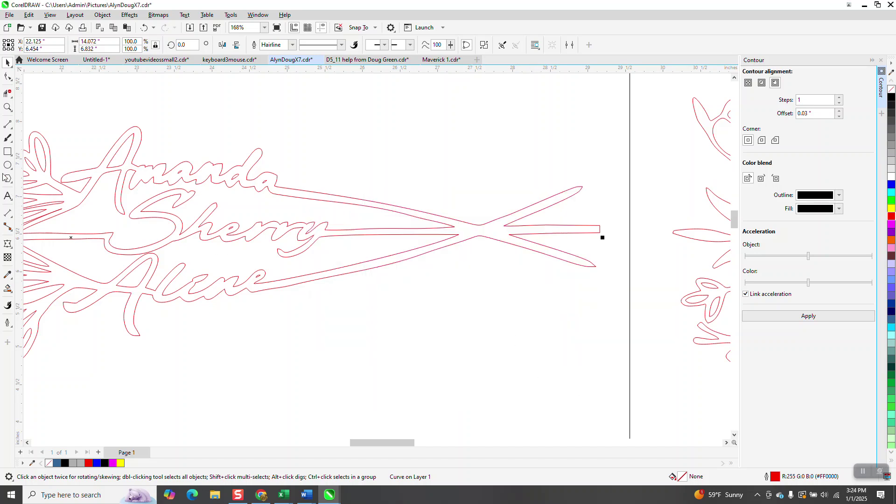
Dimension the thickness of the upper stem where it leaves the end of the top name
left_click(8, 107)
left_click_drag(271, 177, 353, 228)
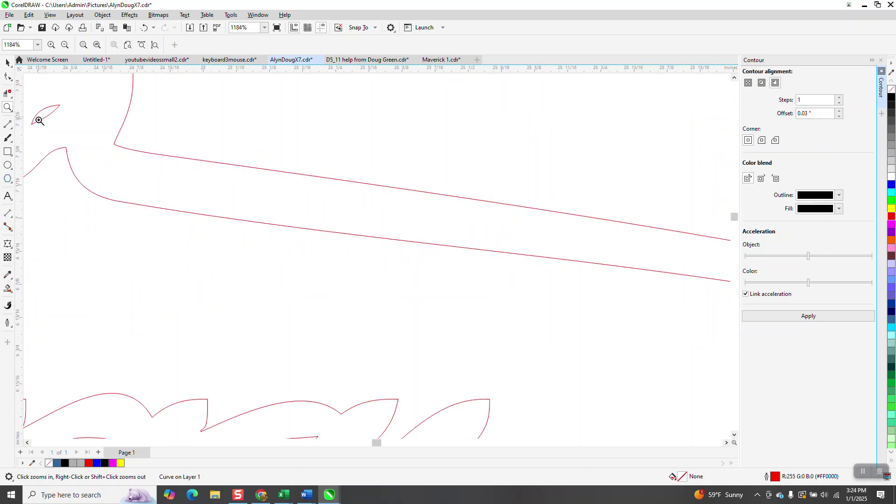
left_click(13, 222)
left_click(32, 212)
left_click_drag(203, 161, 191, 213)
scroll(283, 240, "down", 8)
scroll(583, 199, "down", 3)
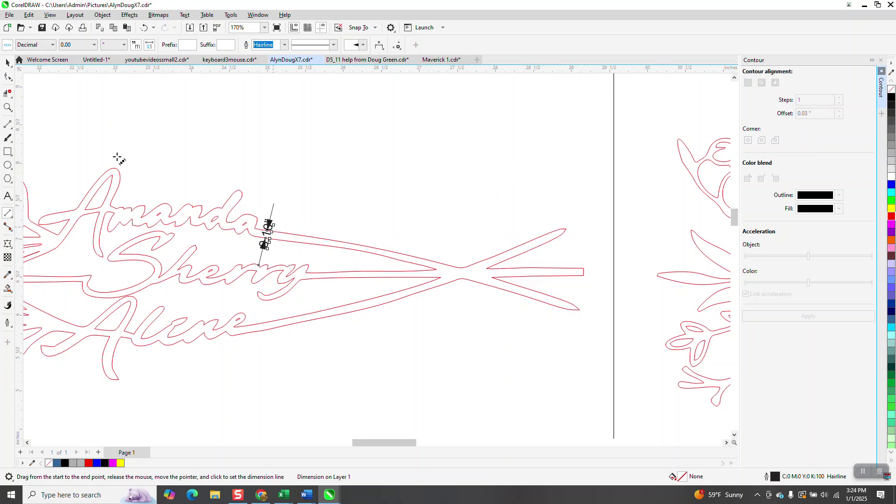
left_click(7, 107)
left_click_drag(241, 217, 443, 293)
scroll(481, 282, "down", 2)
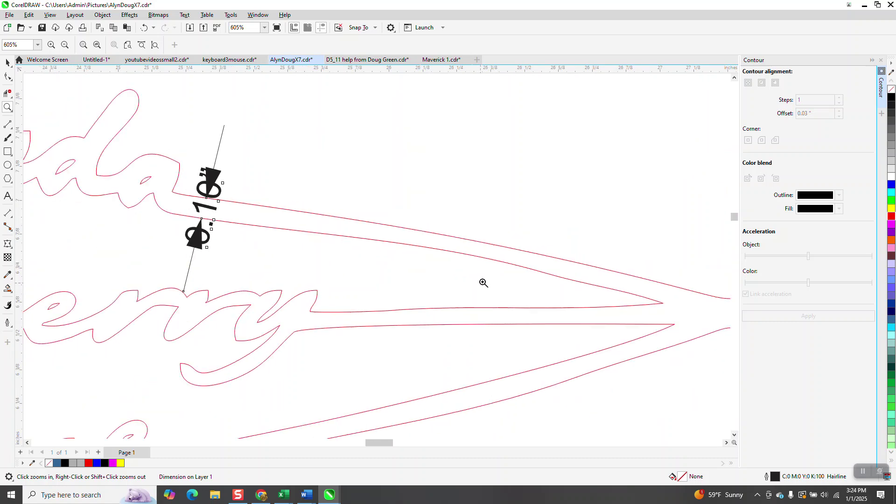
Delete the dimension placed across the upper stem
left_click(7, 64)
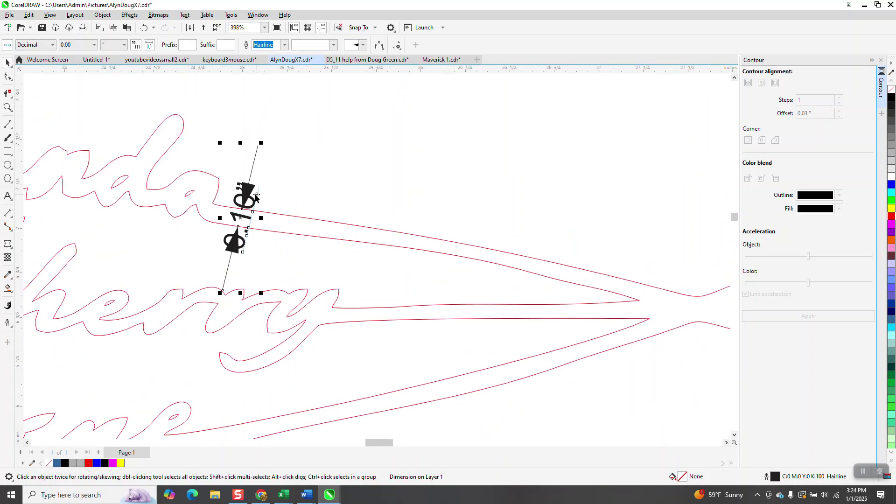
key("Delete")
scroll(260, 194, "down", 6)
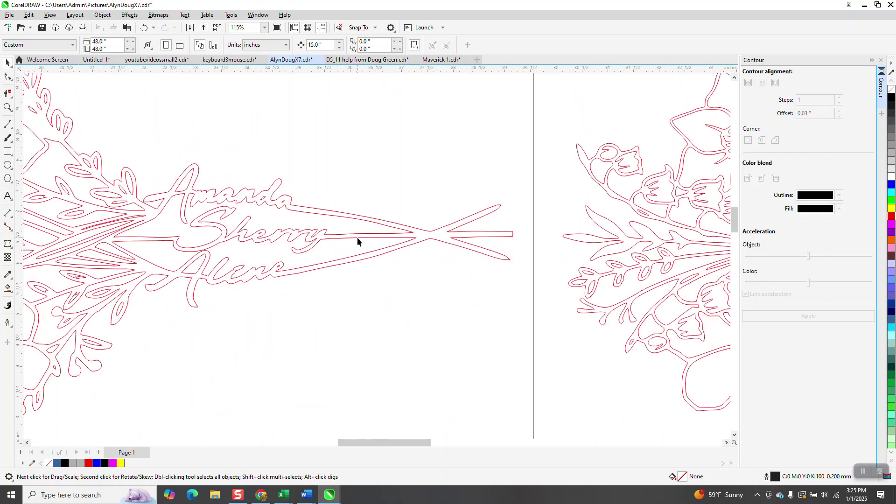
Ungroup the group containing the bouquet's inner cut-out shapes
scroll(364, 265, "down", 1)
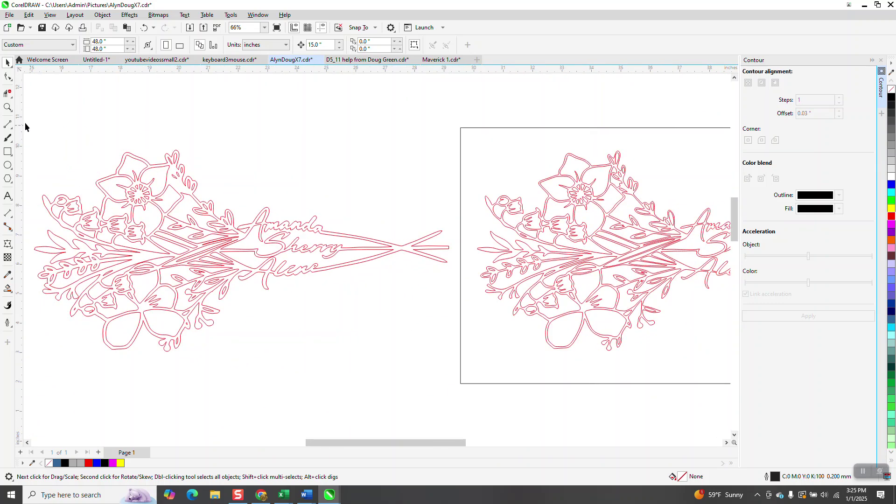
left_click(8, 107)
left_click_drag(177, 226, 277, 292)
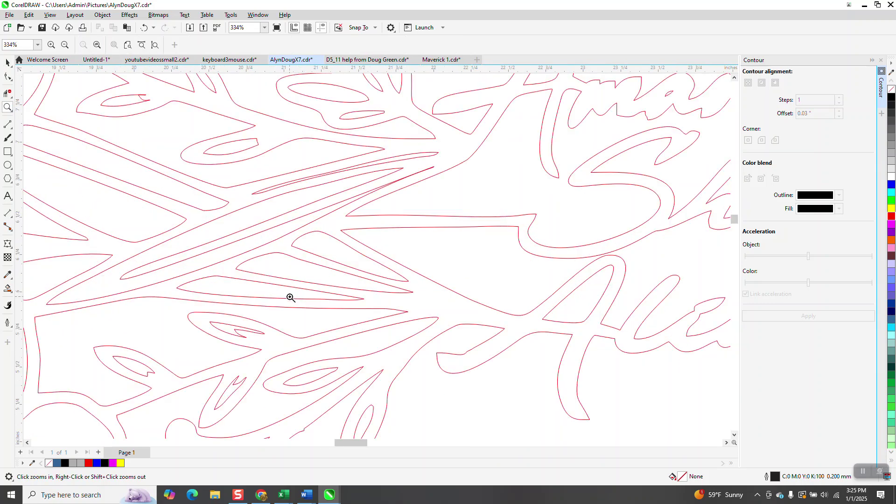
left_click_drag(381, 162, 464, 204)
scroll(472, 157, "down", 5)
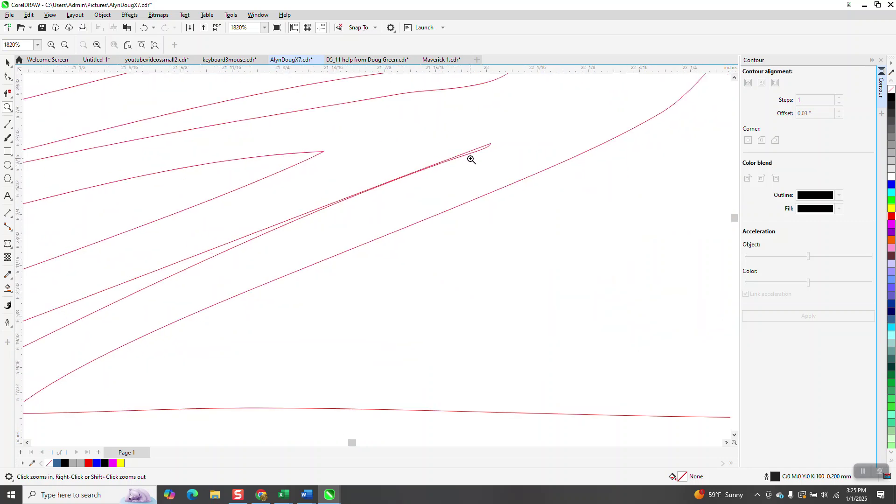
left_click(7, 77)
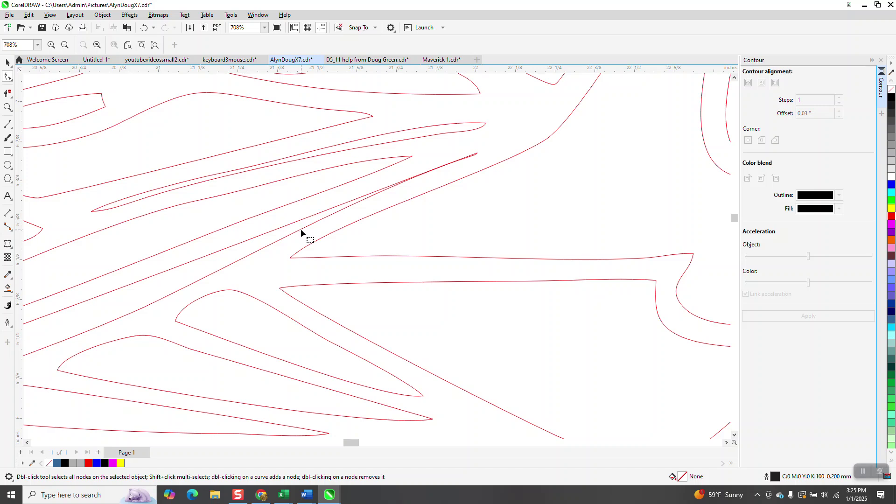
left_click(7, 62)
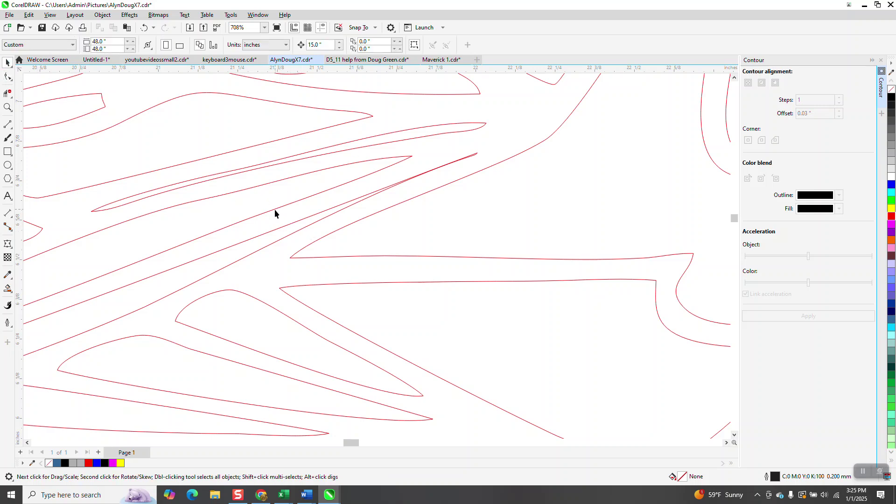
left_click(295, 231)
left_click(103, 15)
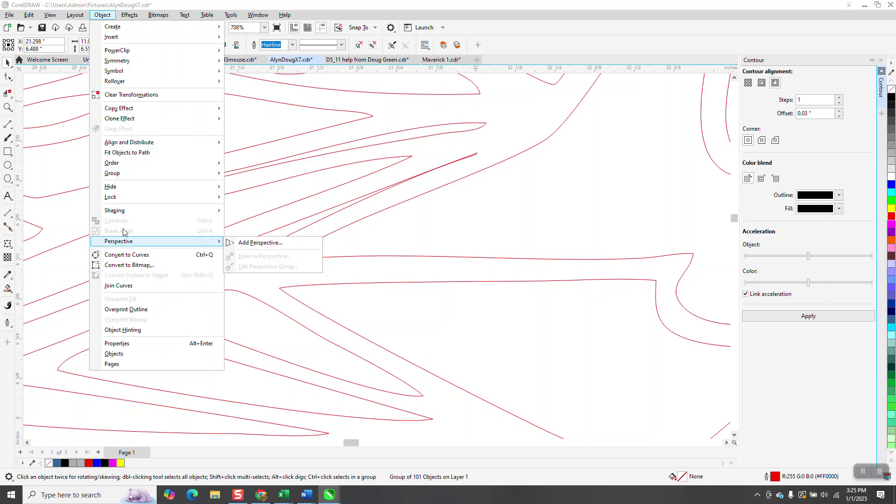
mouse_move(132, 174)
left_click(243, 186)
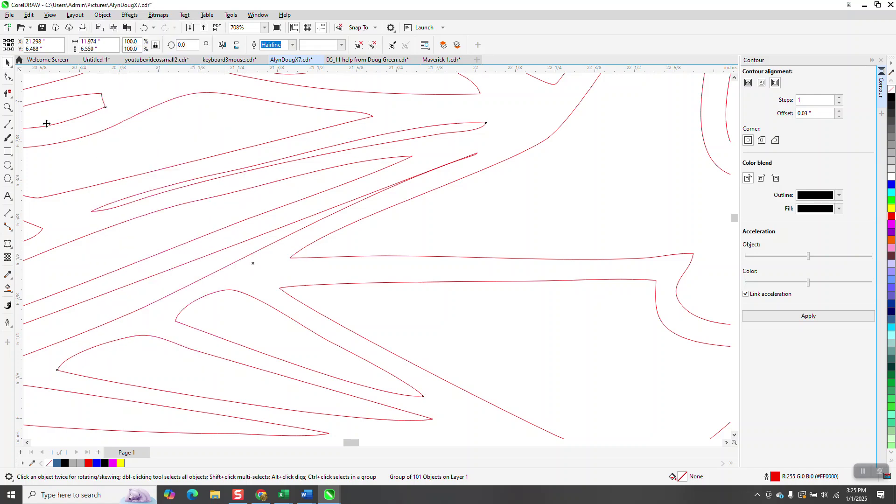
Fully ungroup the long, narrow stem cut-out that pinches together at its tip beside the names
key("F10")
left_click(357, 201)
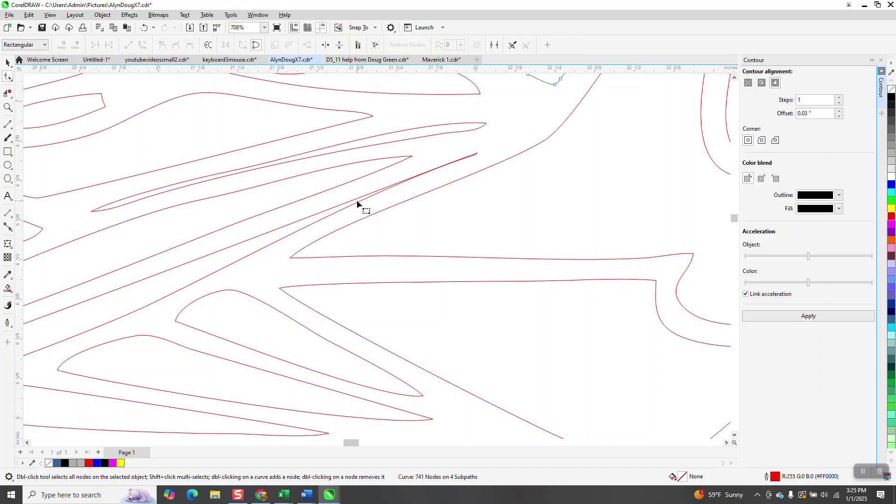
left_click(358, 201)
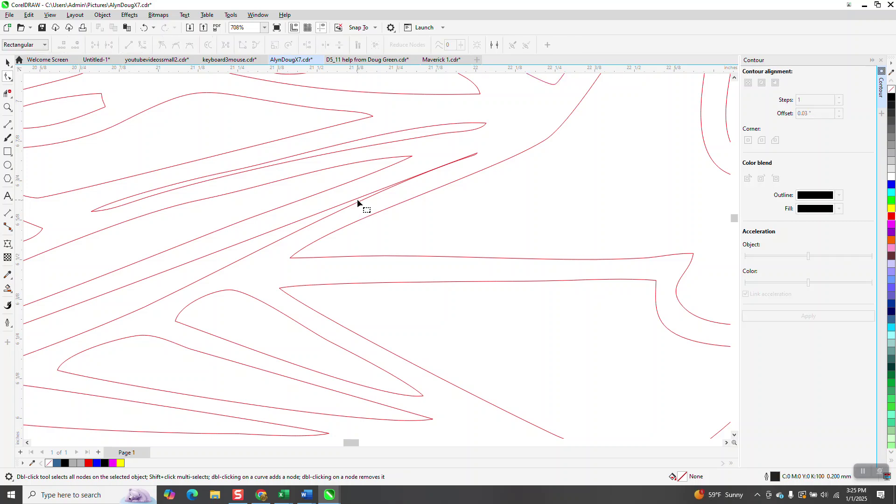
left_click(252, 141)
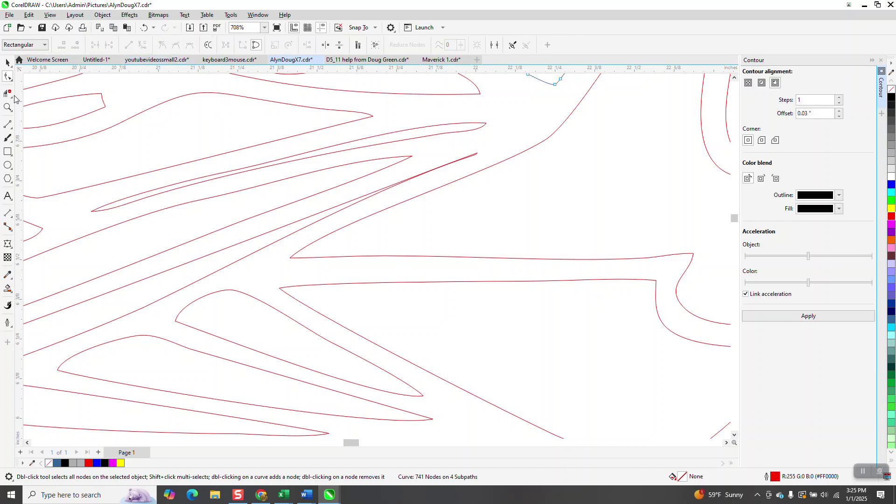
key("space")
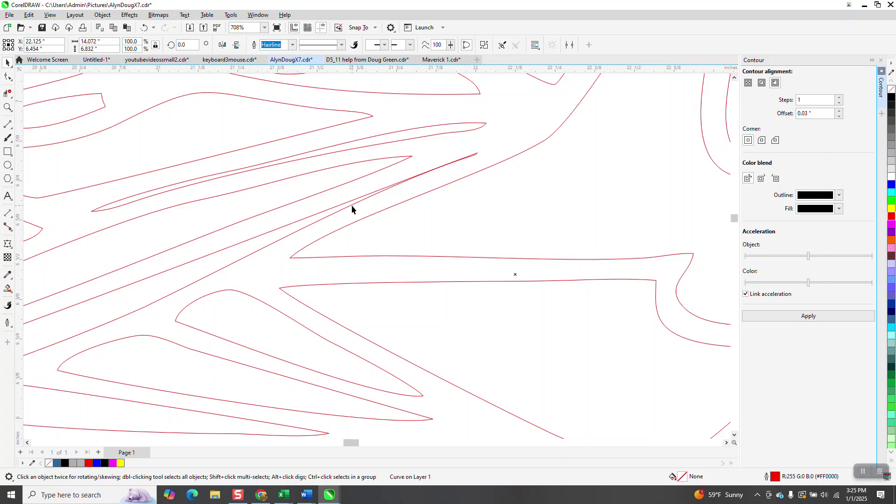
left_click(351, 205)
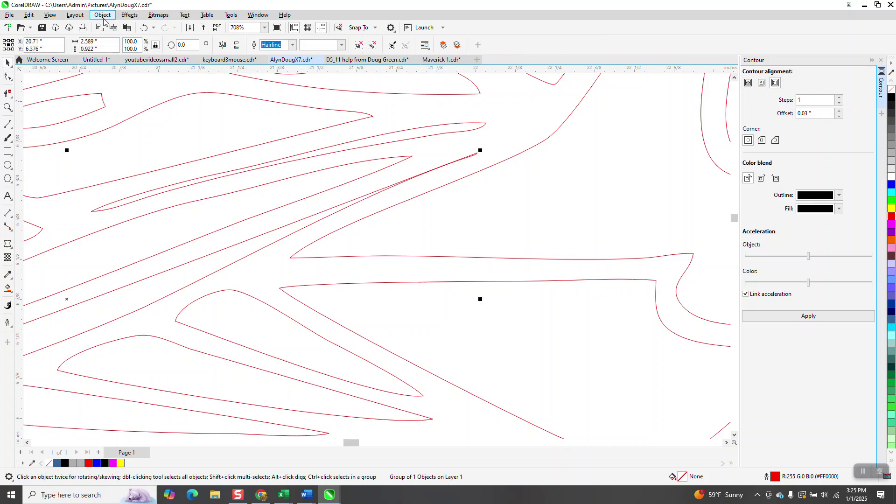
left_click(103, 16)
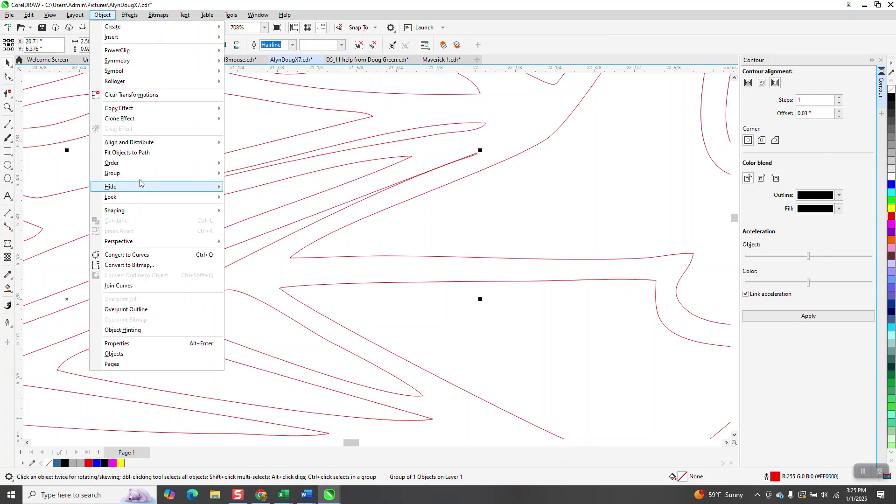
mouse_move(217, 174)
left_click(248, 195)
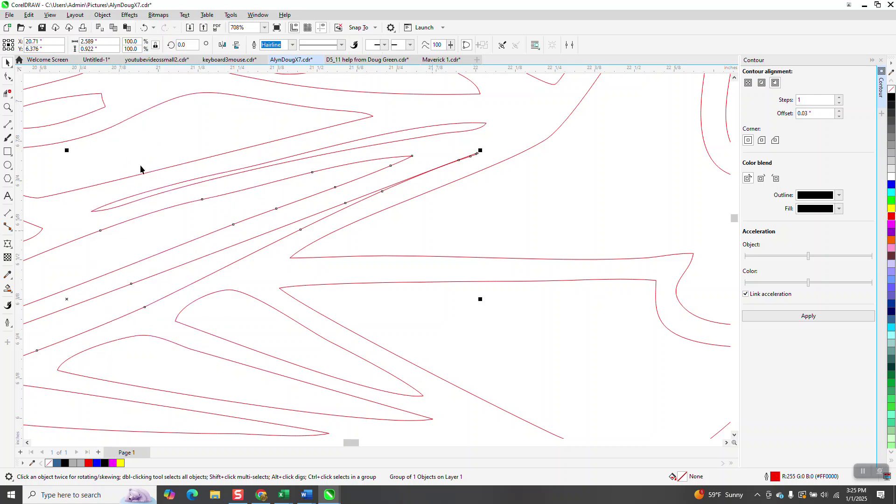
Delete the surplus nodes along the lower edge near the pinched tip of the stem cut-out
left_click(8, 77)
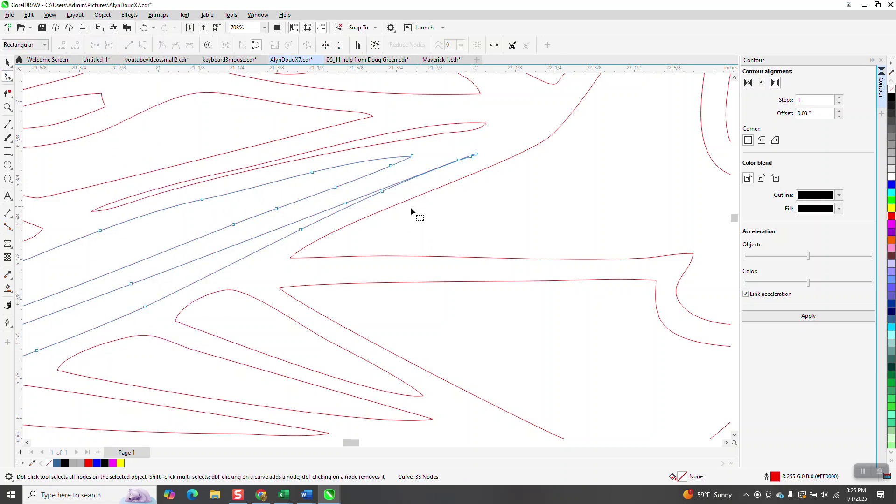
left_click(8, 107)
left_click_drag(391, 139, 524, 201)
right_click(422, 205)
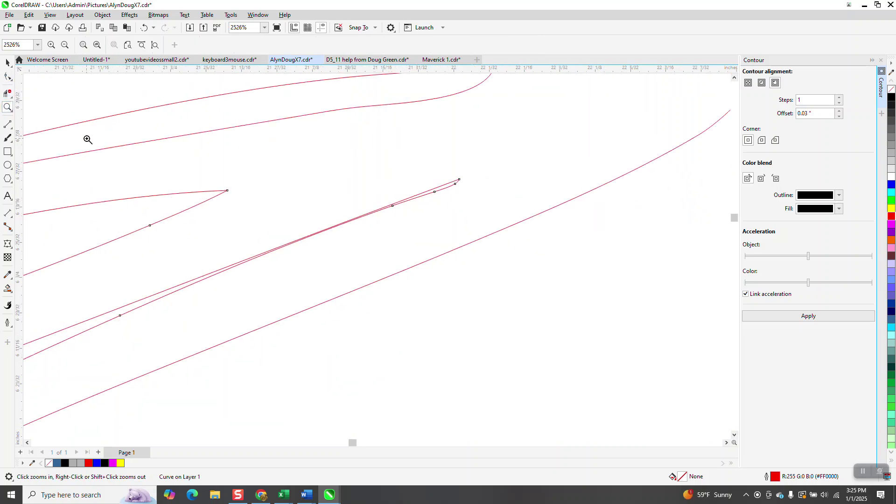
left_click(8, 77)
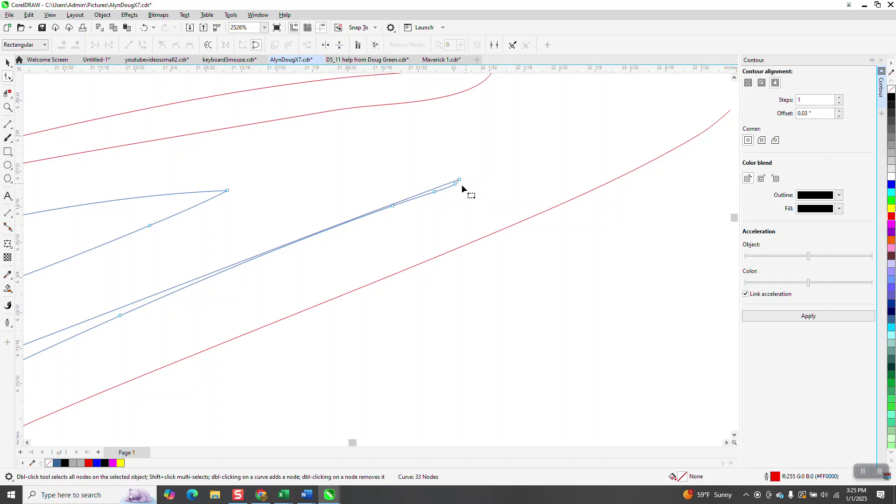
left_click_drag(325, 235, 328, 234)
key("Delete")
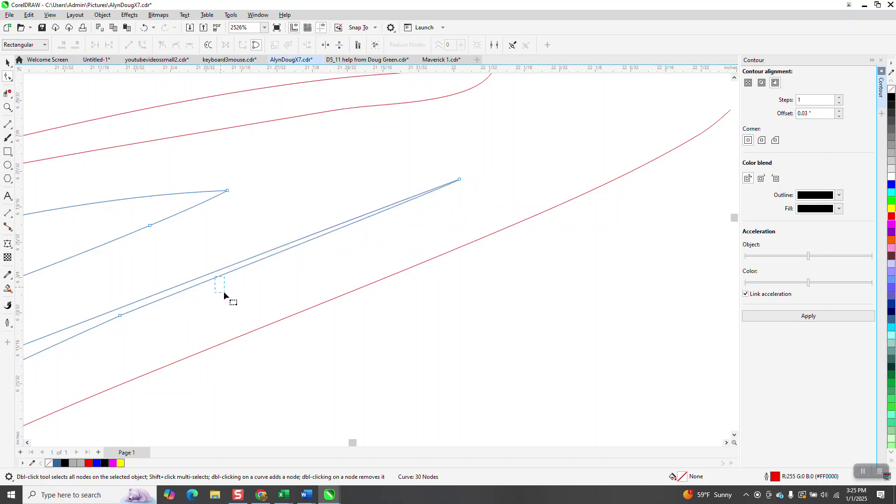
Bow the cut-out's lower edge slightly outward near the tip and delete the next node along that edge
left_click_drag(220, 276, 226, 287)
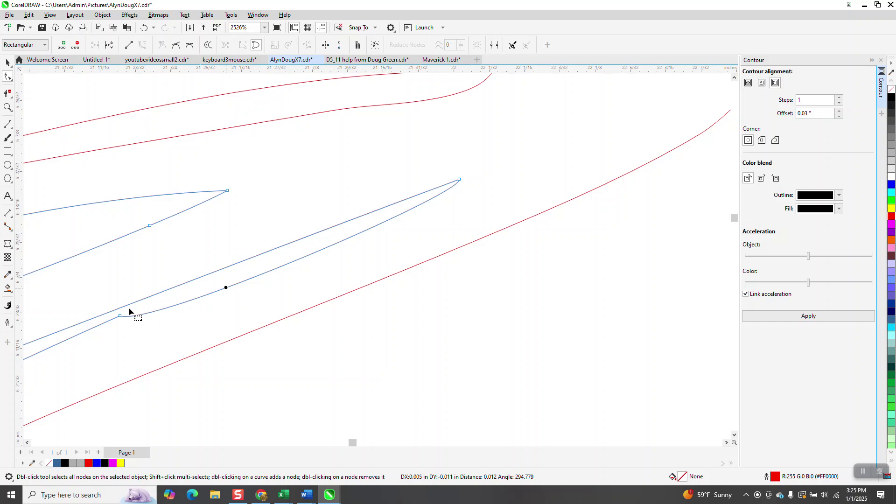
double_click(120, 318)
scroll(309, 276, "down", 5)
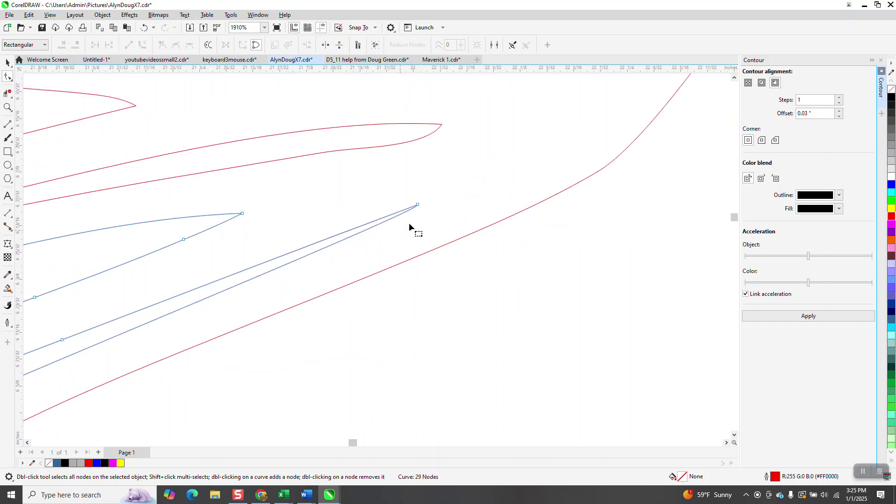
scroll(429, 275, "down", 1)
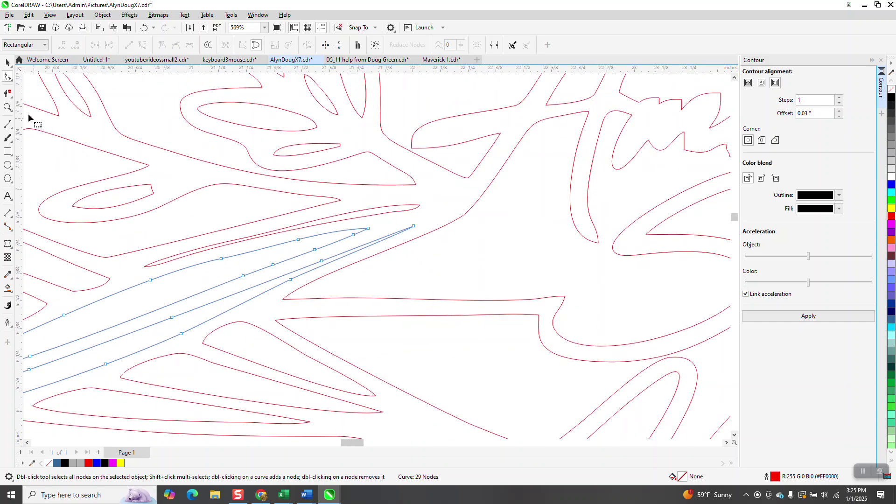
Pull the tip node's curve handle outward to widen the pinched end of the stem cut-out
key("z")
left_click_drag(330, 204, 458, 288)
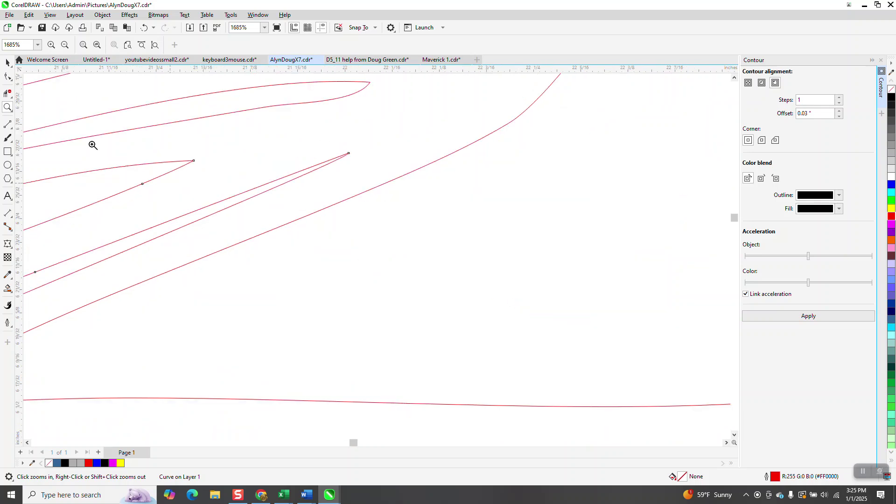
left_click(6, 76)
left_click(349, 154)
left_click_drag(350, 160, 367, 177)
scroll(423, 181, "down", 2)
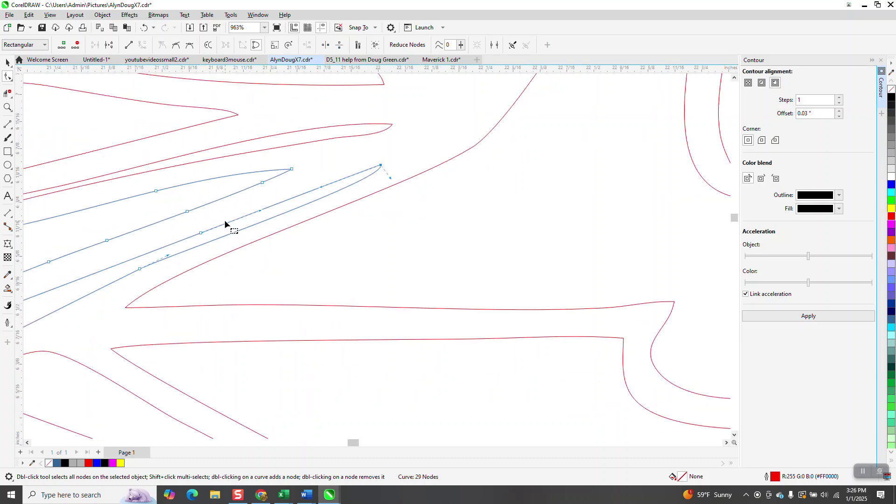
Delete the extra nodes along the middle and upper edges of the stem cut-out
left_click_drag(127, 242, 89, 247)
key("Delete")
left_click(262, 183)
key("Delete")
scroll(327, 227, "down", 2)
scroll(332, 222, "down", 2)
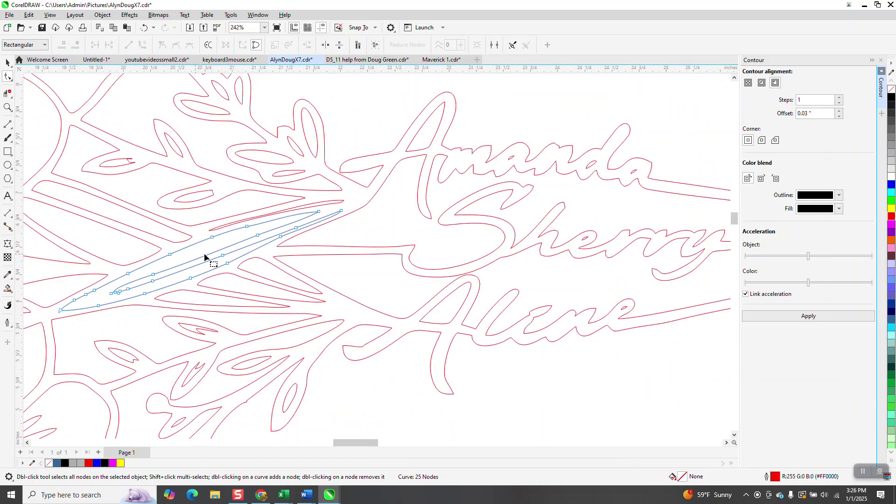
Select all nodes of the stem cut-out and set their curve smoothness to 5
scroll(205, 258, "down", 1)
left_click_drag(69, 199, 367, 309)
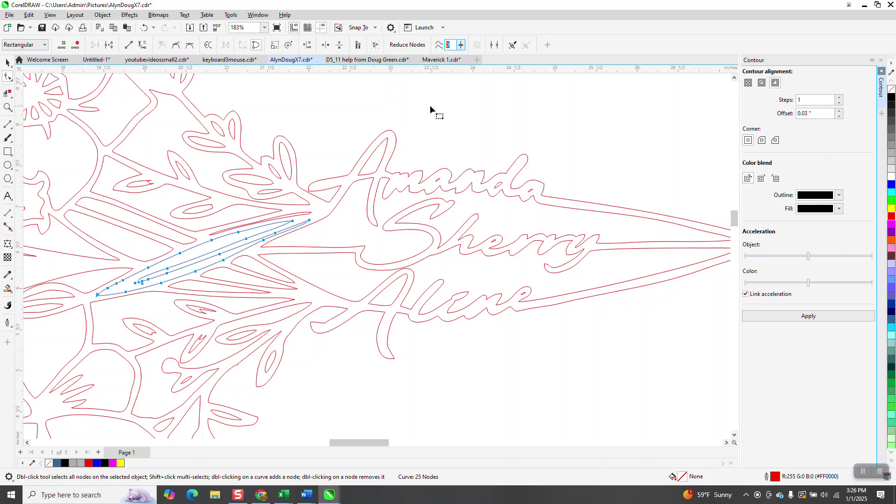
type("5")
key("Return")
left_click(428, 196)
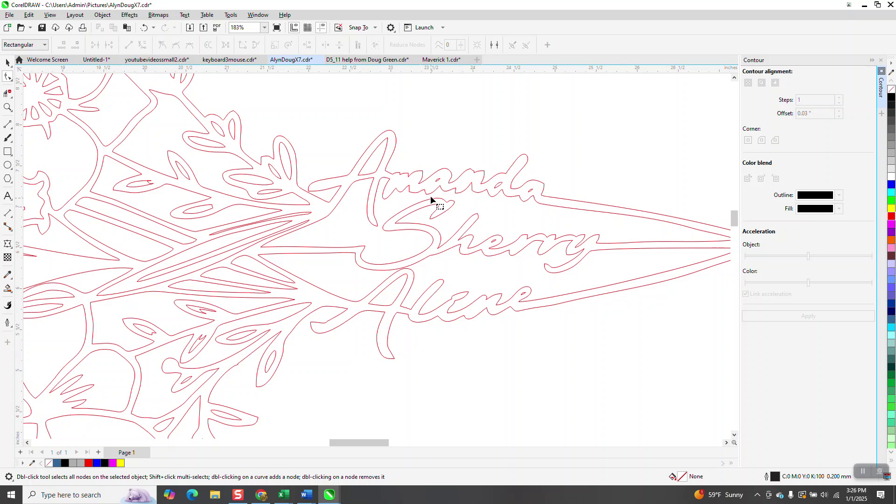
Break apart the main bouquet curve around the small leaf cut-outs on the middle sprig into separate objects
left_click(6, 63)
scroll(166, 154, "down", 3)
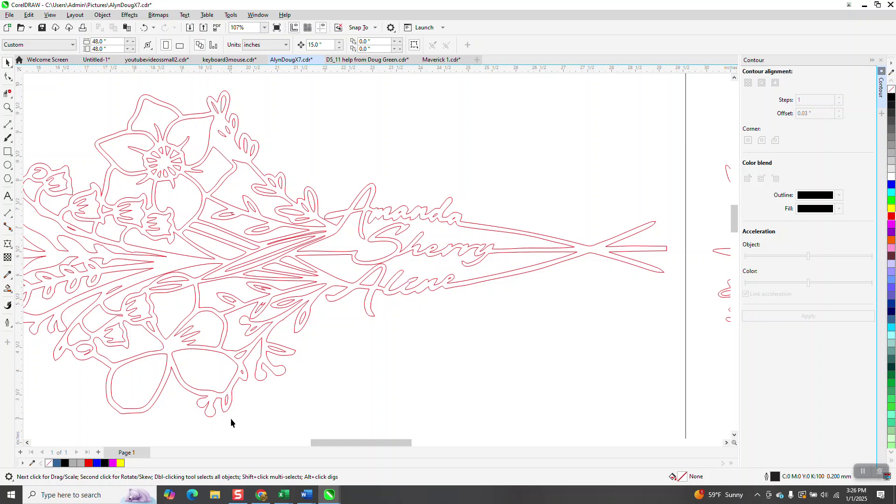
left_click(7, 107)
left_click_drag(223, 361, 287, 393)
scroll(256, 267, "down", 6)
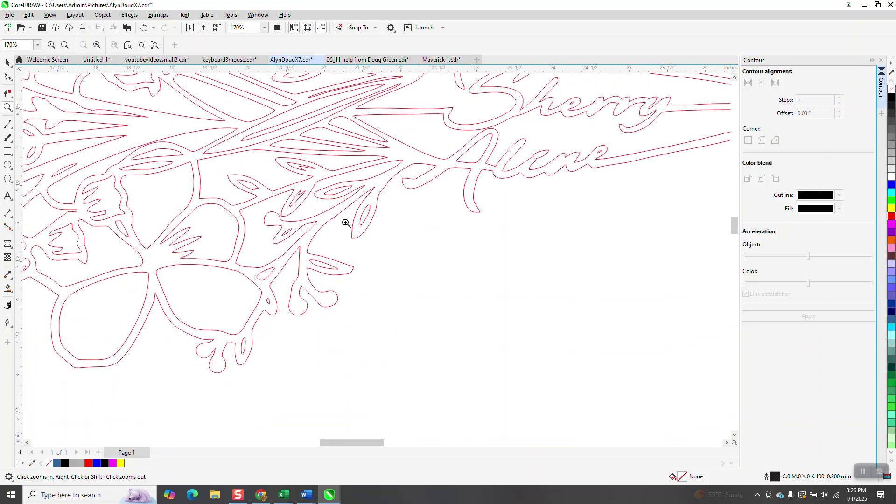
scroll(408, 296, "down", 2)
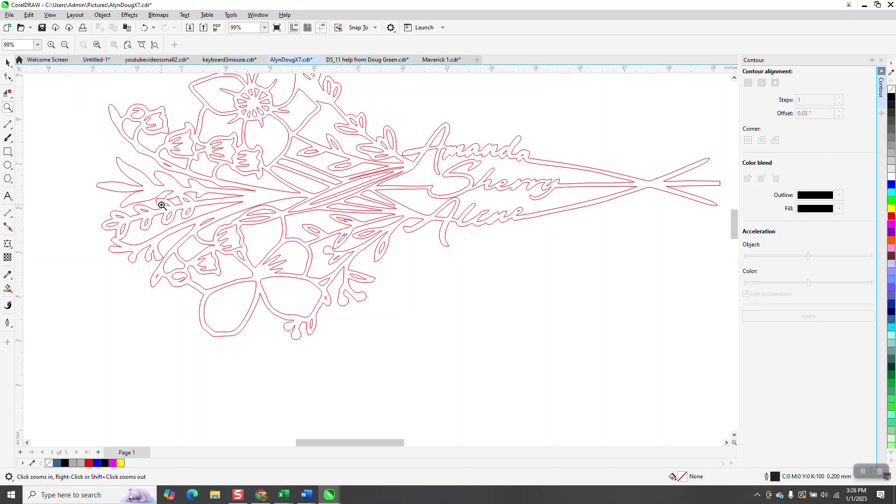
left_click(186, 226)
left_click(8, 77)
left_click(254, 166)
key("Escape")
left_click(8, 62)
left_click(276, 169)
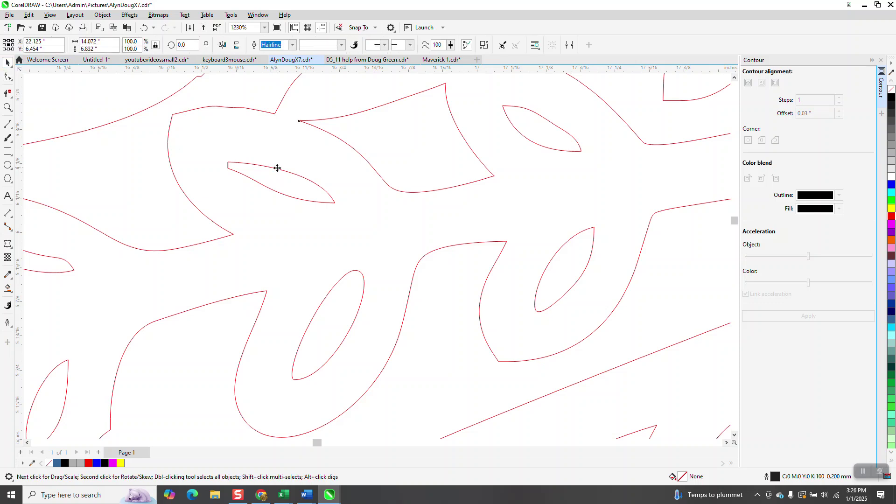
left_click(111, 17)
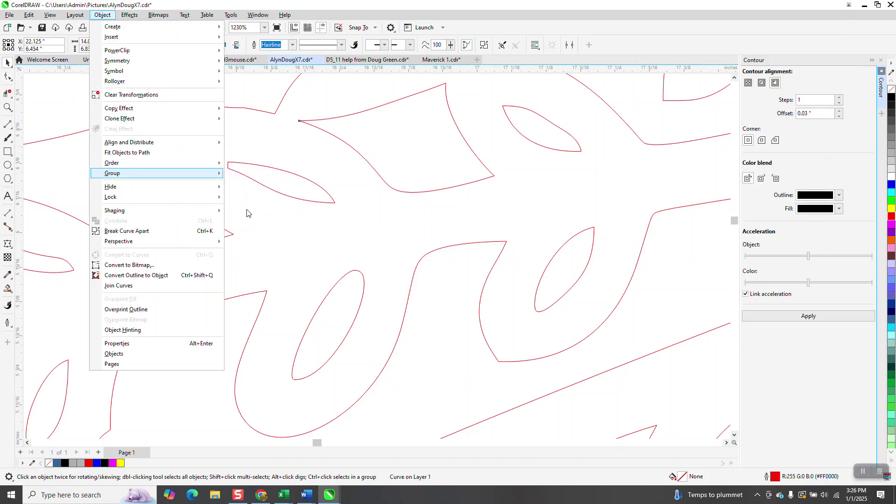
left_click(160, 231)
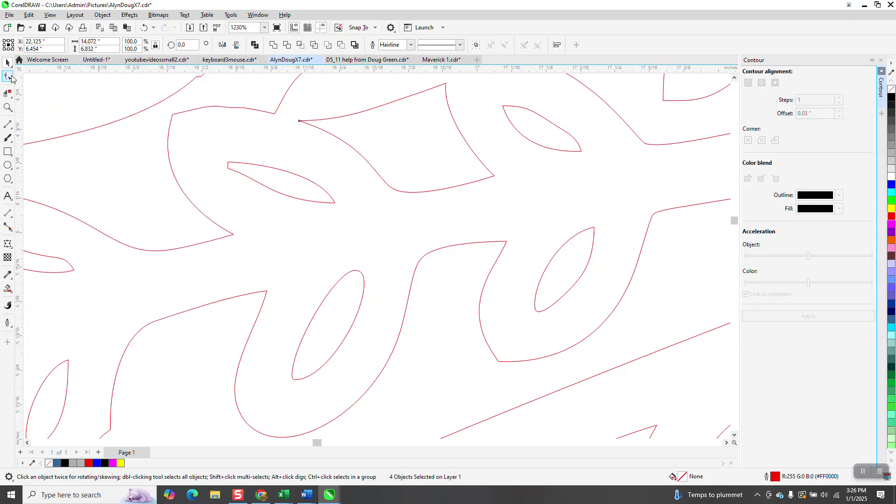
Try to node-edit the small blunt-ended leaf cut-out on the sprig
key("F10")
left_click(308, 184)
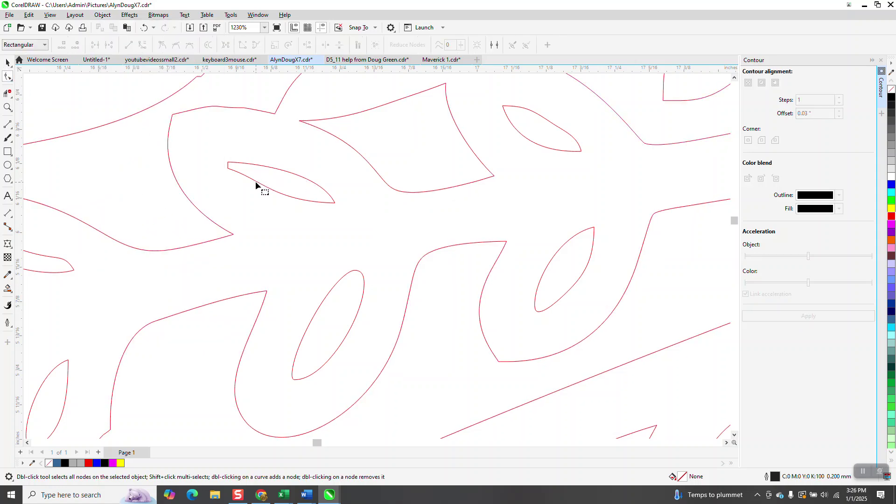
left_click(7, 62)
left_click(291, 175)
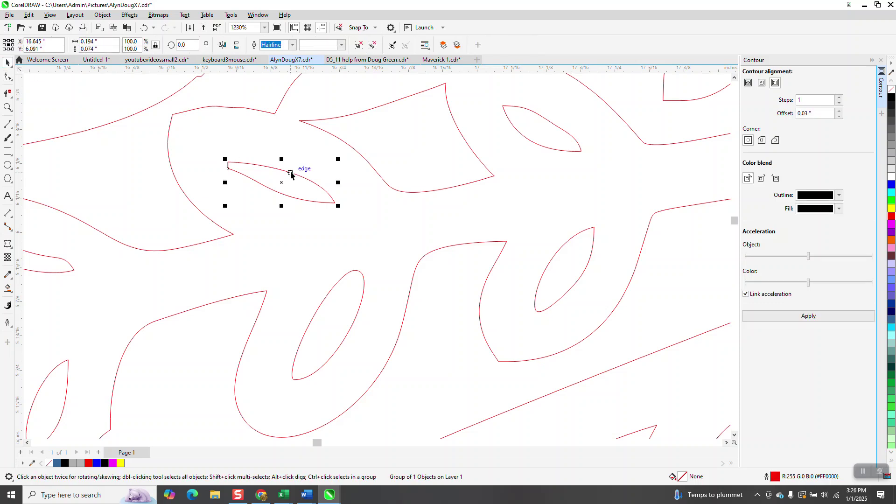
left_click(8, 77)
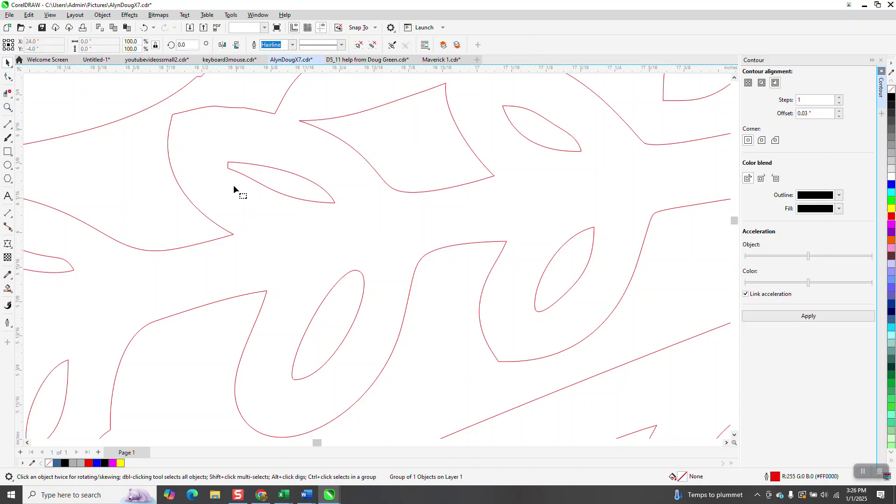
left_click(265, 190)
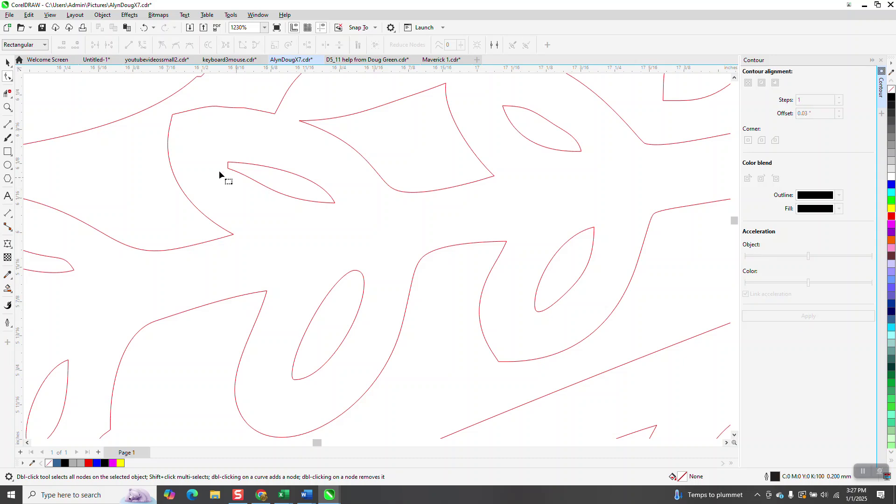
Select the blunt-ended leaf cut-out and shift it slightly down and to the right
left_click(8, 62)
scroll(216, 169, "down", 2)
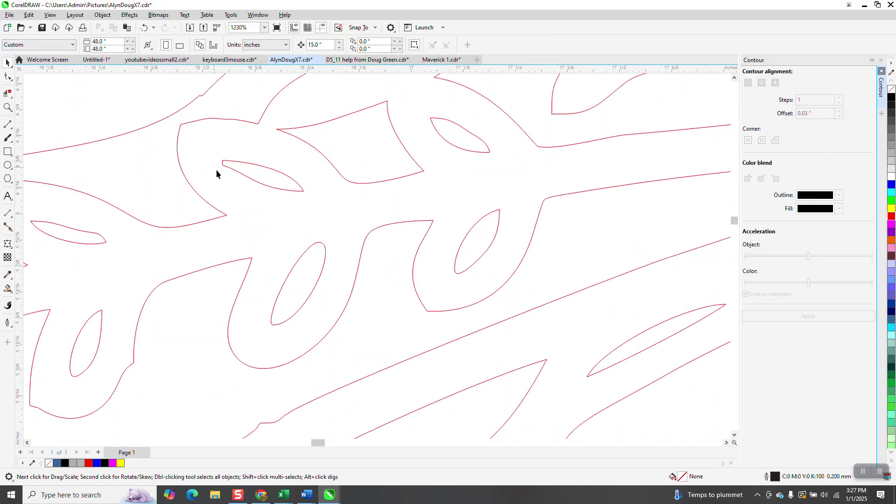
left_click(272, 186)
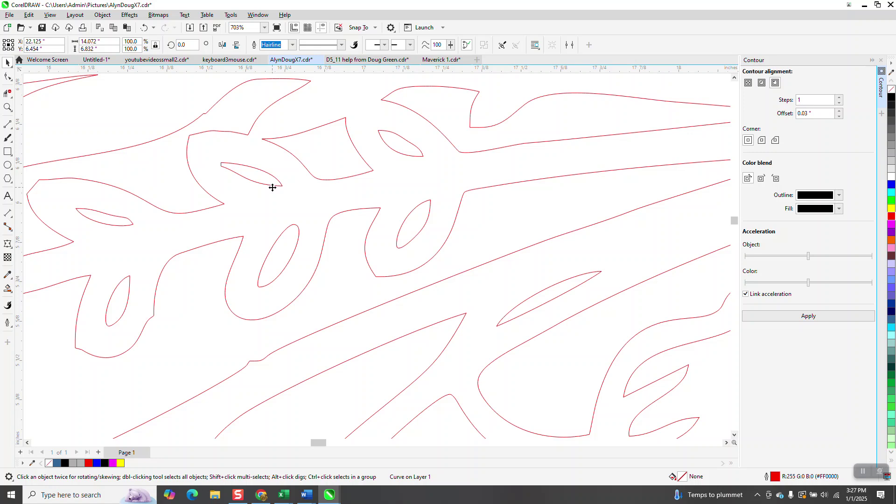
key("ctrl+g")
mouse_move(273, 187)
left_mouse_down()
mouse_move(274, 202)
mouse_move(275, 188)
left_mouse_up()
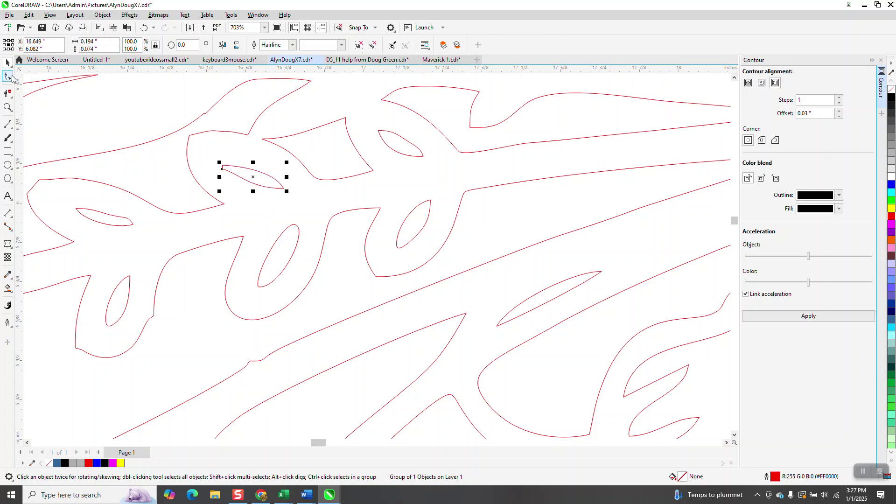
Try again to open the shifted leaf cut-out for node editing
left_click(12, 76)
scroll(256, 209, "down", 2)
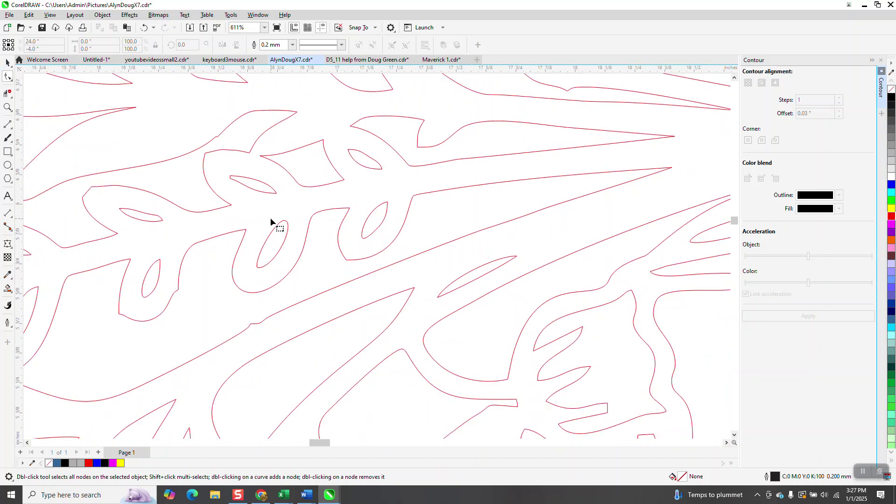
left_click(269, 189)
left_click(273, 190)
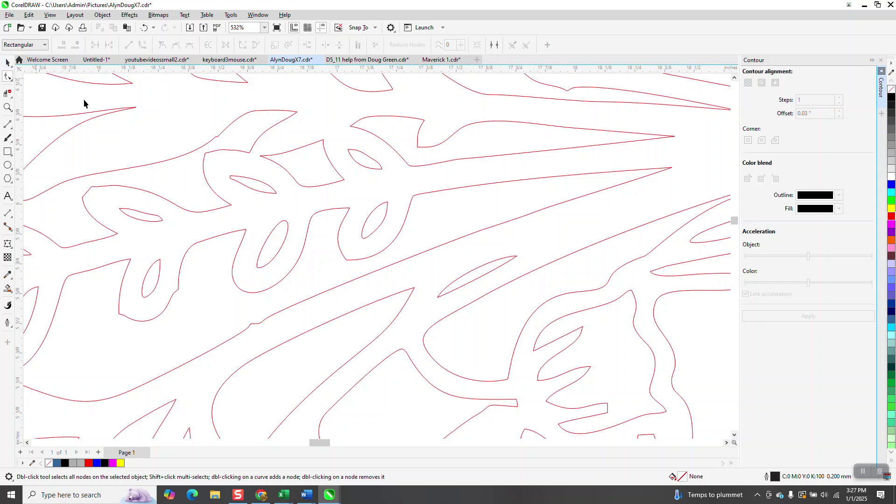
Select the shifted leaf cut-out and ungroup it
left_click(7, 62)
scroll(238, 177, "down", 2)
left_click(248, 188)
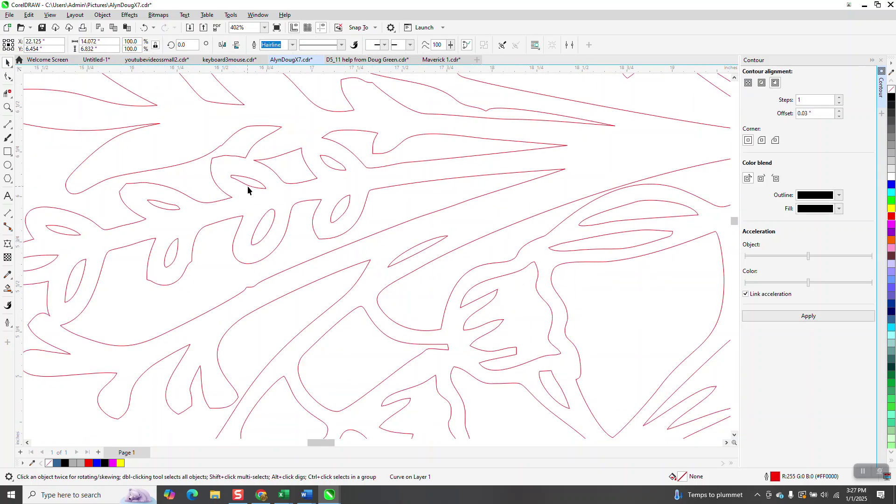
key("ctrl+g")
left_click(102, 14)
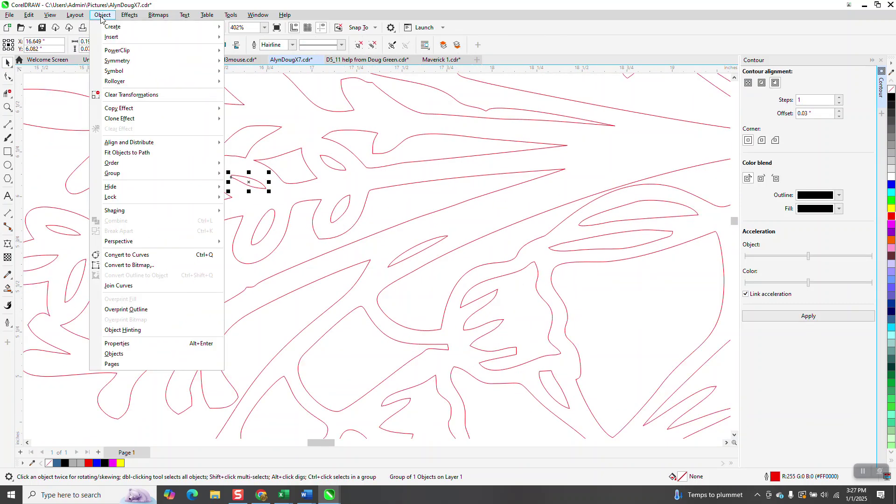
mouse_move(131, 173)
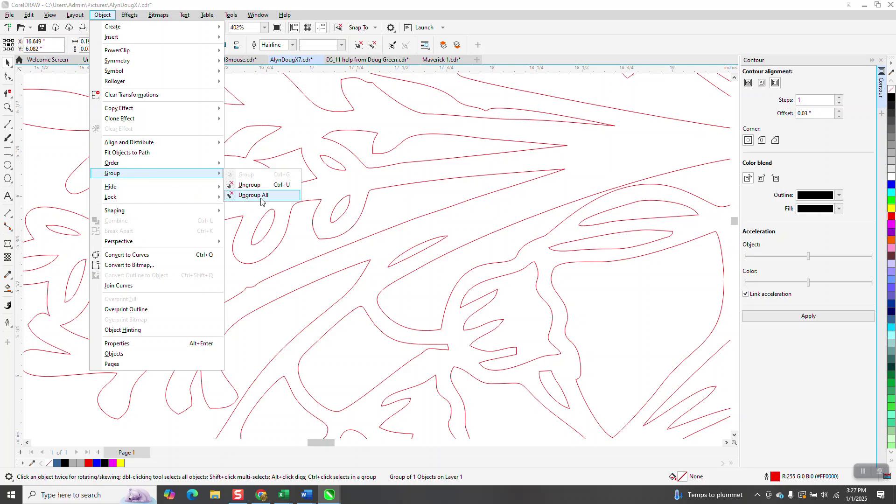
left_click(250, 184)
Pull the leaf cut-out's lower-edge node outward to widen the shape and delete the extra node at its blunt end
left_click(8, 107)
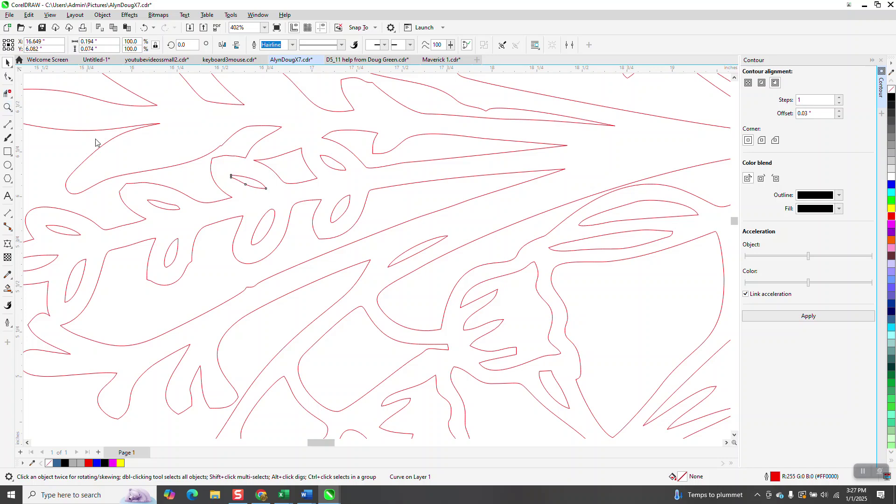
left_click_drag(200, 156, 347, 236)
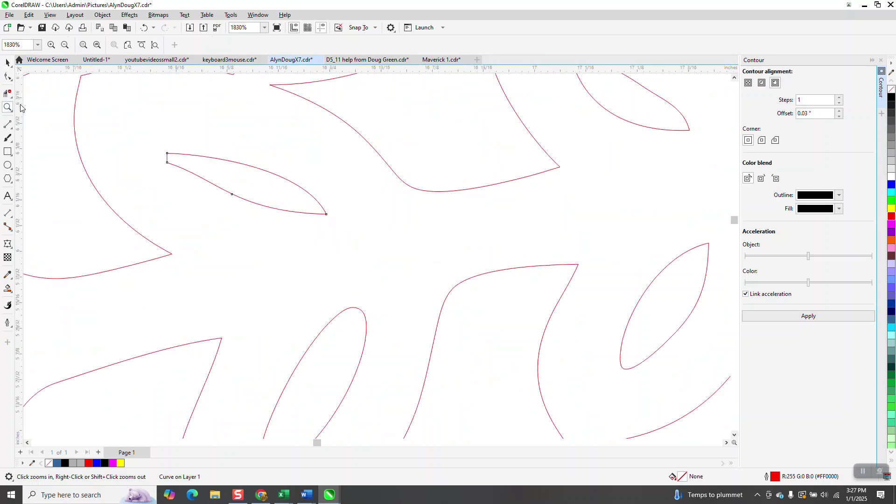
left_click(8, 76)
left_click(235, 199)
left_click_drag(234, 199, 212, 201)
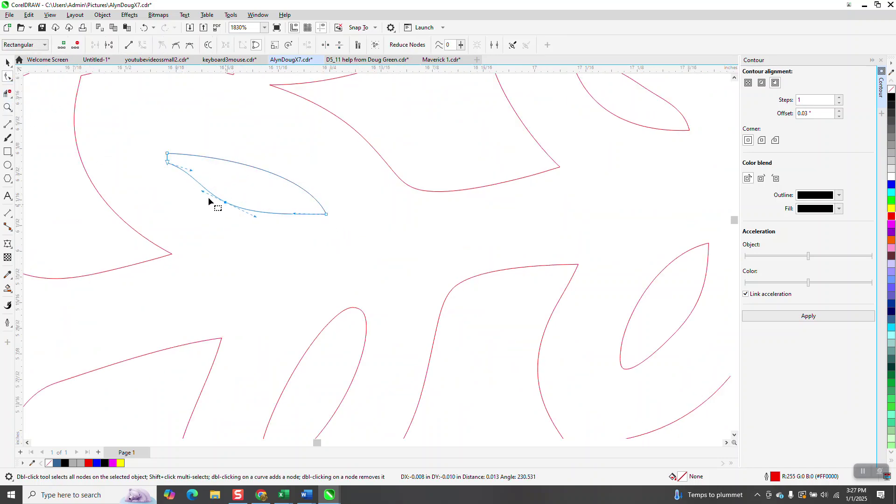
double_click(171, 164)
Set the Smooth tool's nib size to 0.1 inch and try smoothing the tip of the adjacent wavy leaf cut-out
scroll(265, 195, "down", 1)
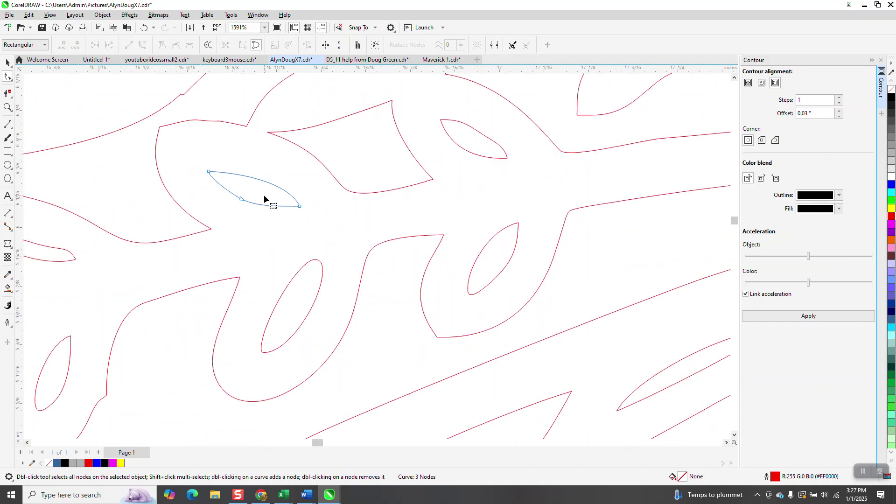
scroll(336, 206, "down", 1)
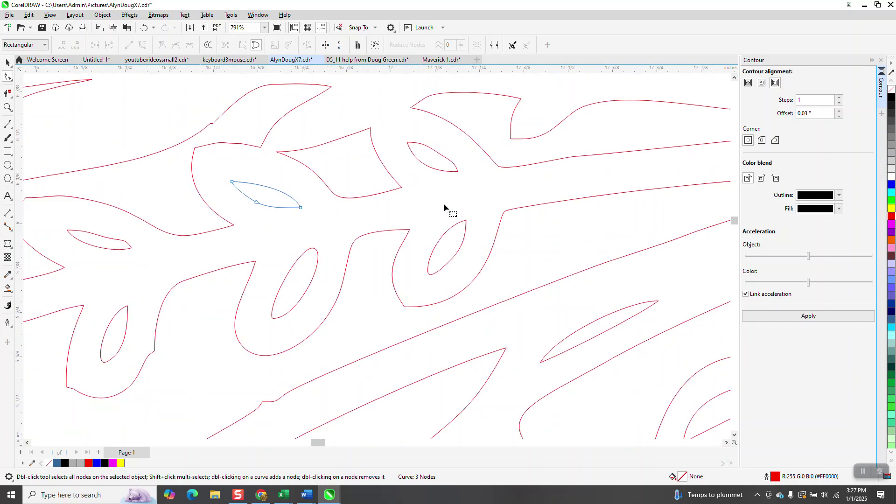
left_click(7, 106)
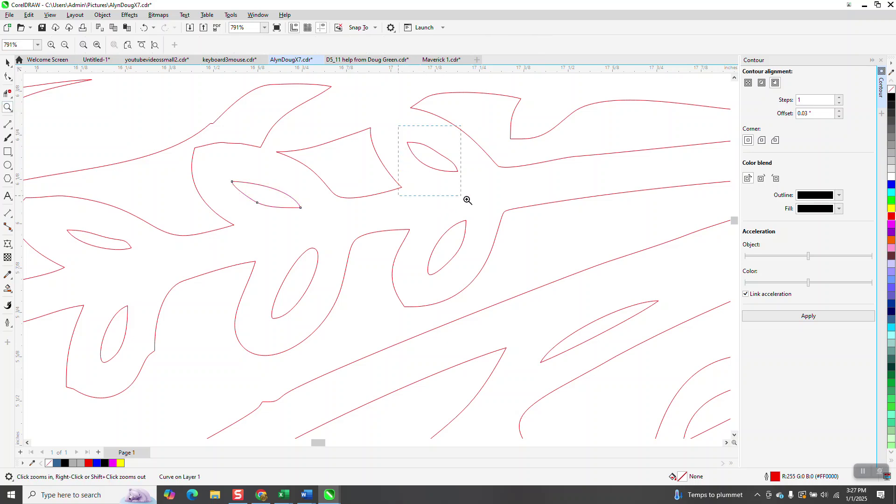
left_click_drag(468, 200, 468, 200)
left_click(10, 79)
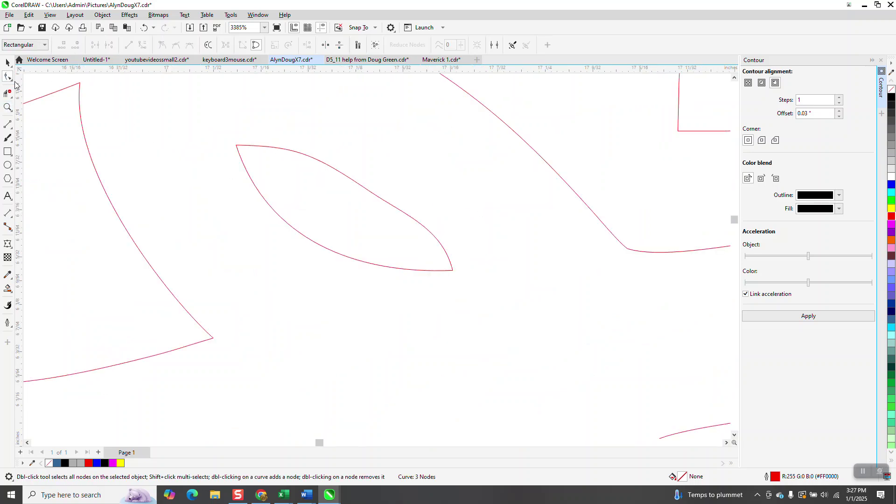
left_click(11, 80)
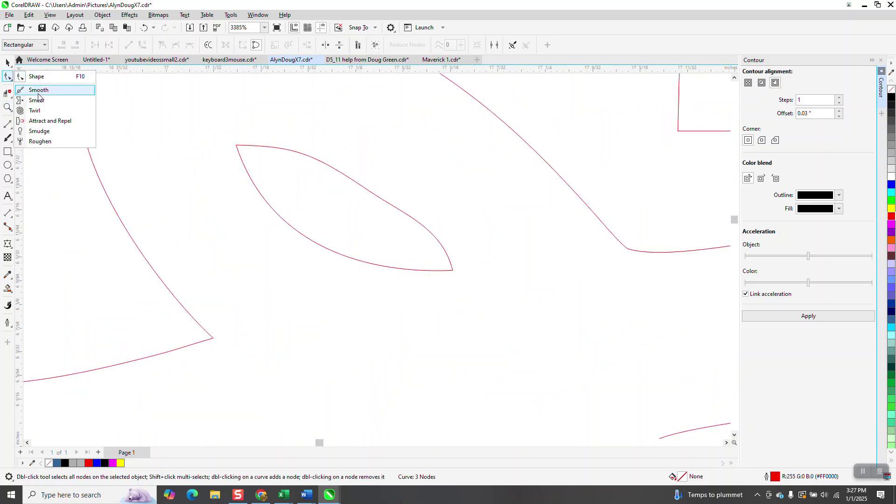
left_click(42, 90)
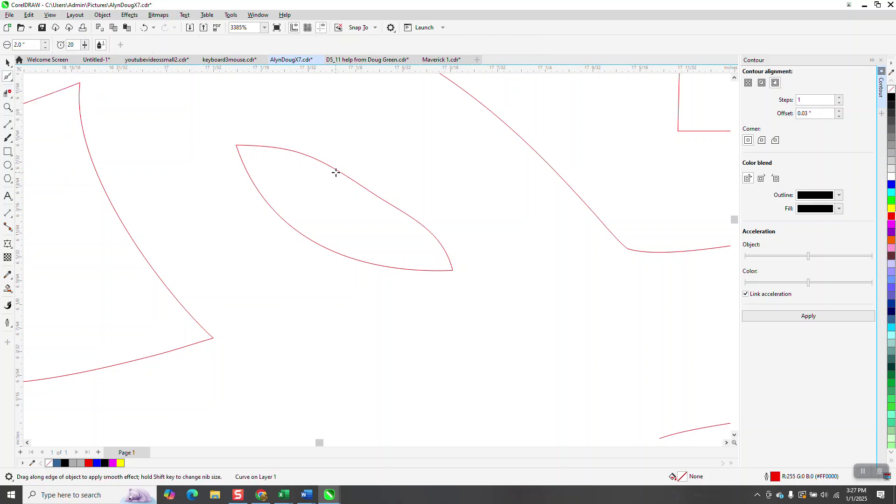
scroll(174, 154, "down", 2)
scroll(103, 124, "down", 2)
left_click(27, 44)
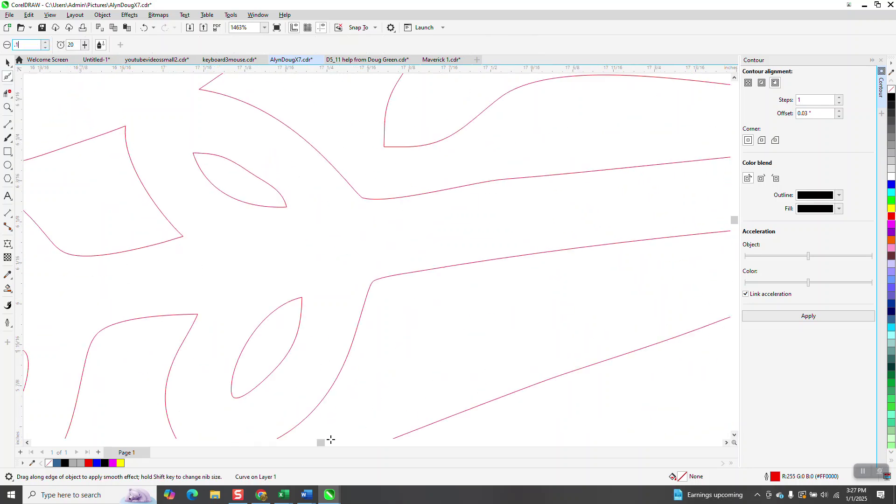
key("Return")
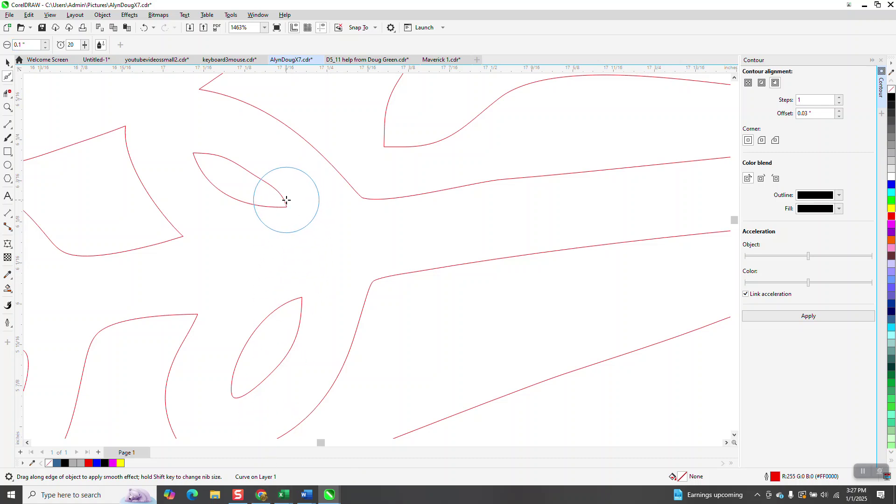
left_click_drag(278, 198, 282, 197)
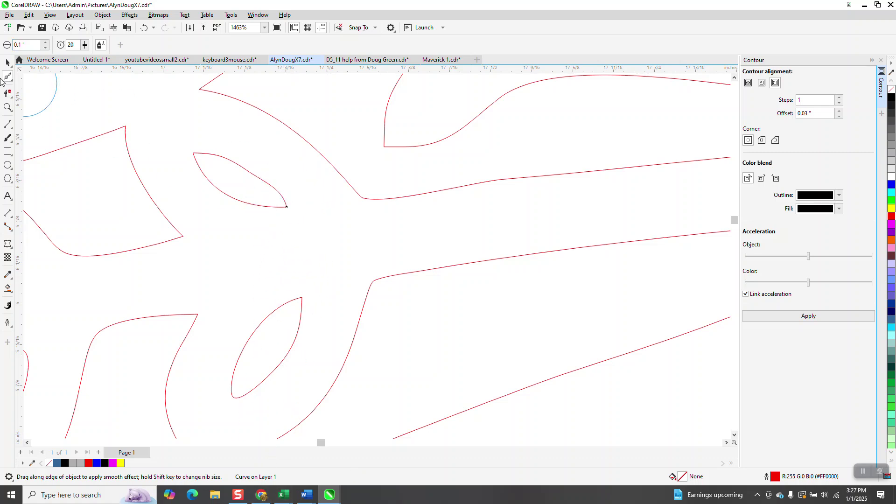
Select the adjacent wavy leaf cut-out and ungroup it
left_click(7, 62)
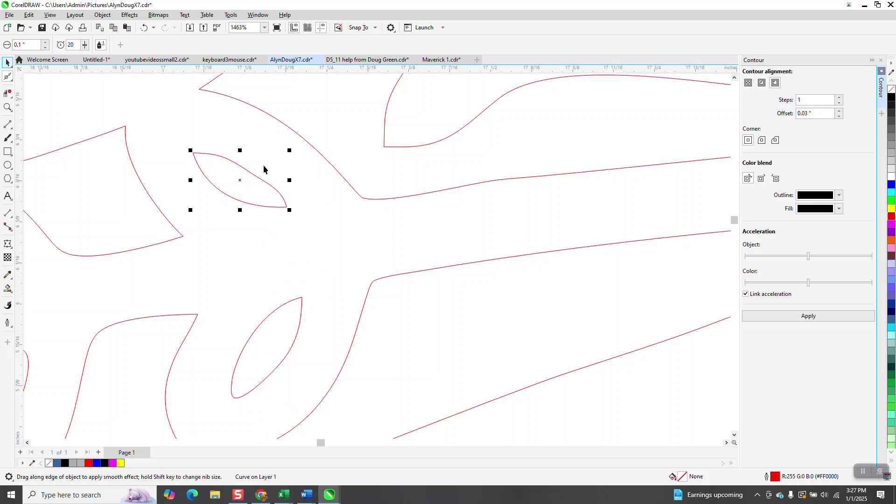
left_click(102, 14)
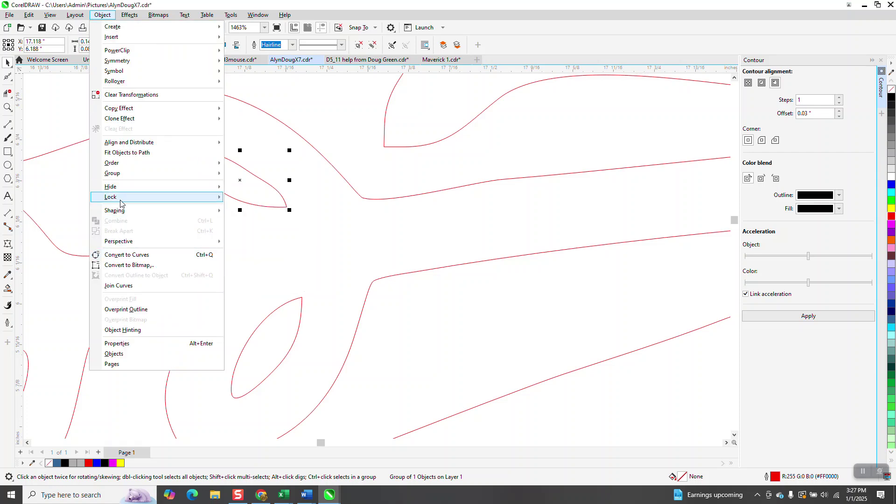
mouse_move(124, 176)
left_click(247, 180)
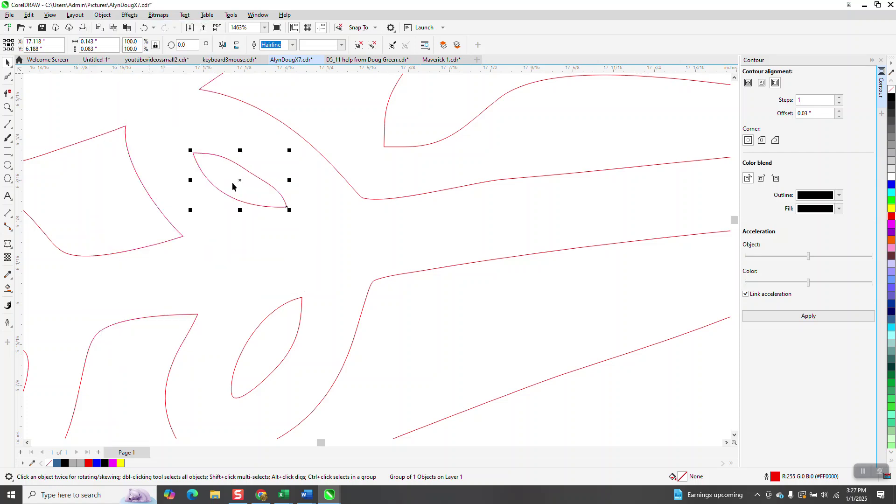
Brush over the wavy leaf cut-out with the Smooth tool to round its pointed ends and even its edges
left_click(12, 83)
left_click(37, 86)
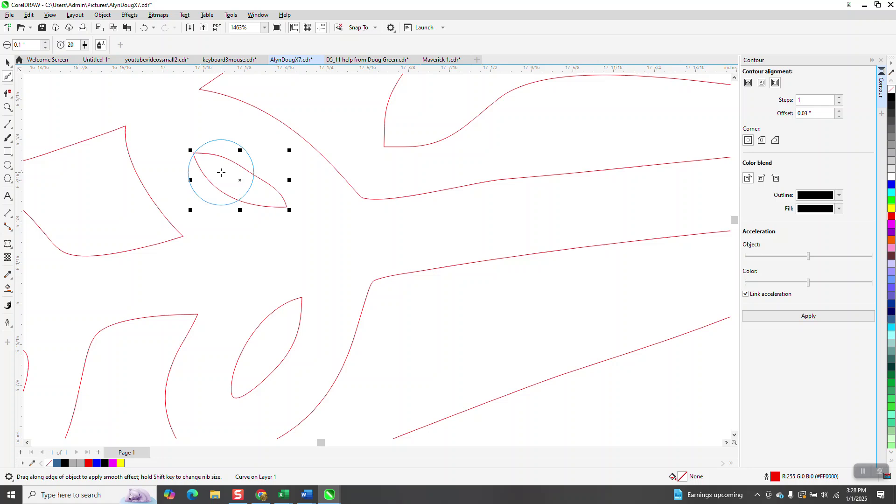
mouse_move(243, 173)
left_mouse_down()
mouse_move(270, 203)
mouse_move(271, 188)
mouse_move(238, 160)
mouse_move(183, 146)
mouse_move(197, 161)
mouse_move(213, 157)
mouse_move(251, 175)
mouse_move(284, 208)
mouse_move(268, 220)
mouse_move(237, 208)
mouse_move(214, 180)
left_mouse_up()
scroll(280, 240, "down", 3)
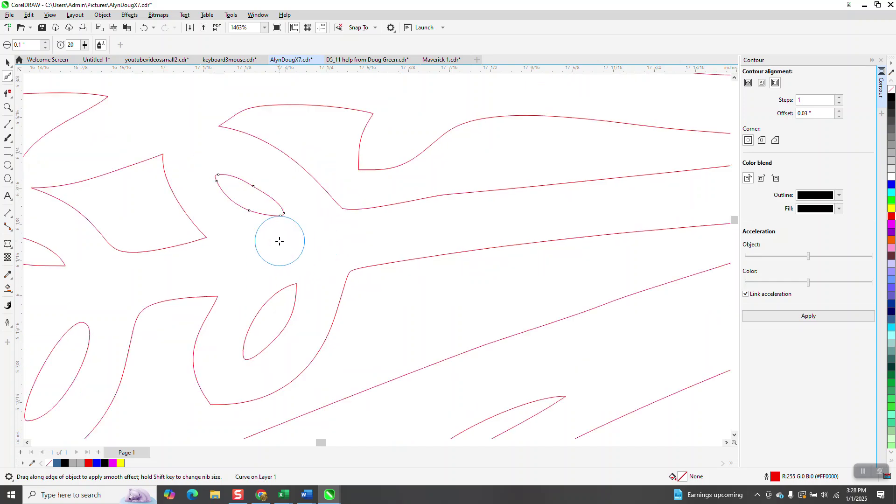
Inspect the whole bouquet as a selection of separate pieces, and examine the nodes of its outer outline on its own
scroll(347, 302, "down", 10)
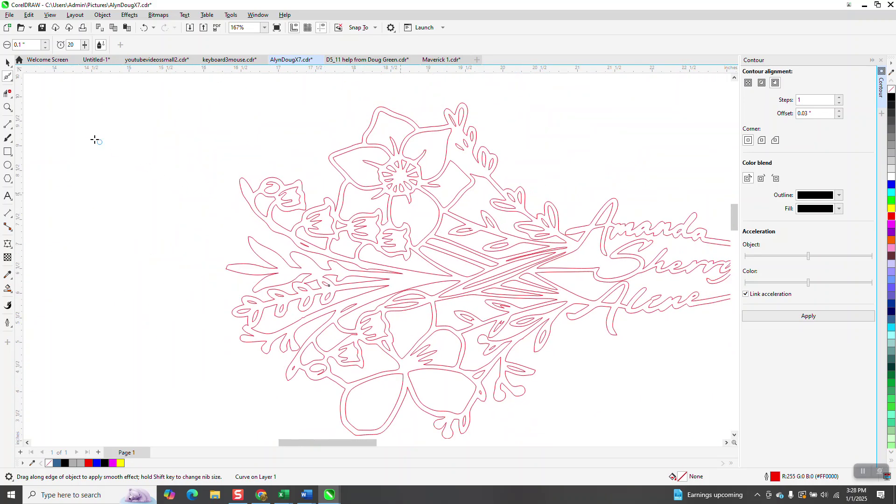
left_click(7, 62)
scroll(262, 147, "down", 2)
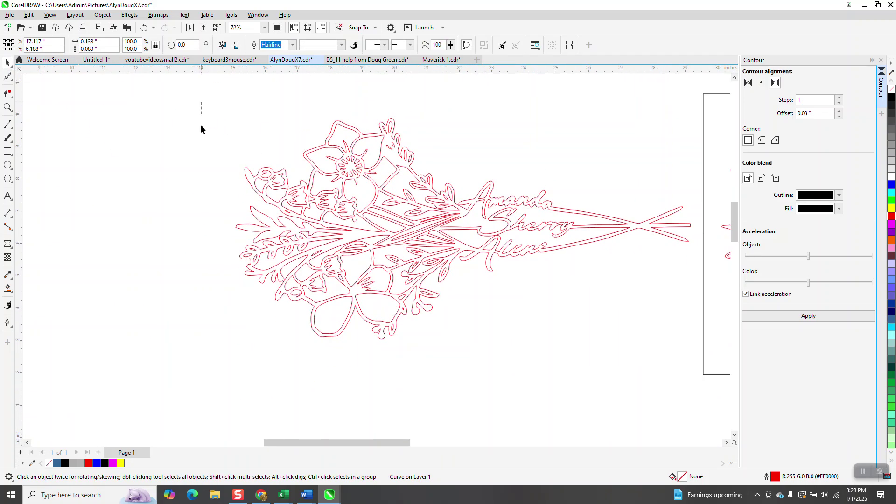
left_click_drag(668, 332, 694, 341)
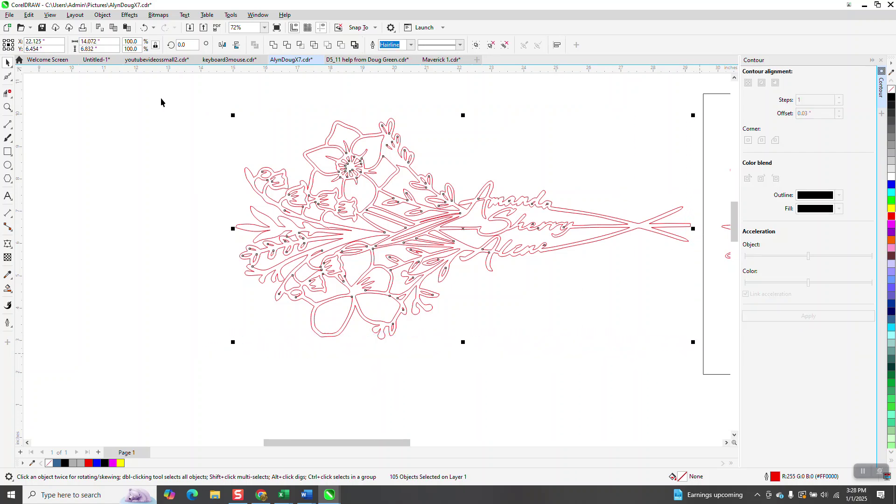
left_click(8, 77)
left_click(27, 80)
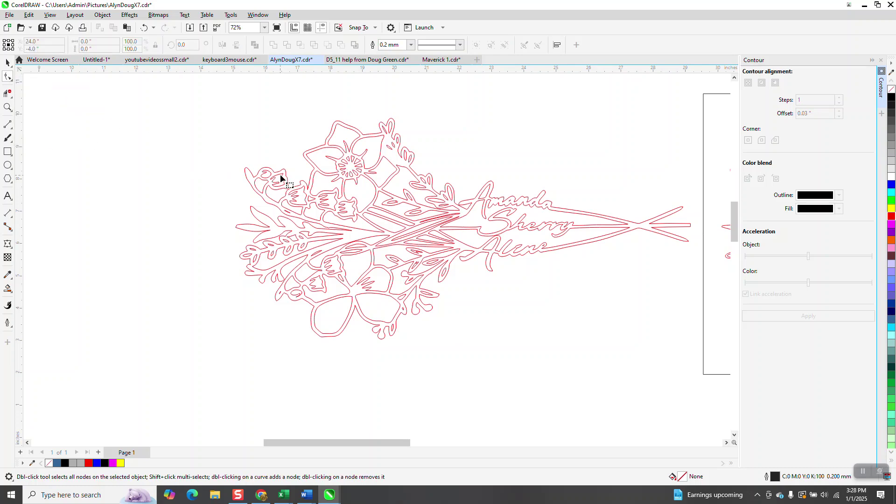
left_click(346, 181)
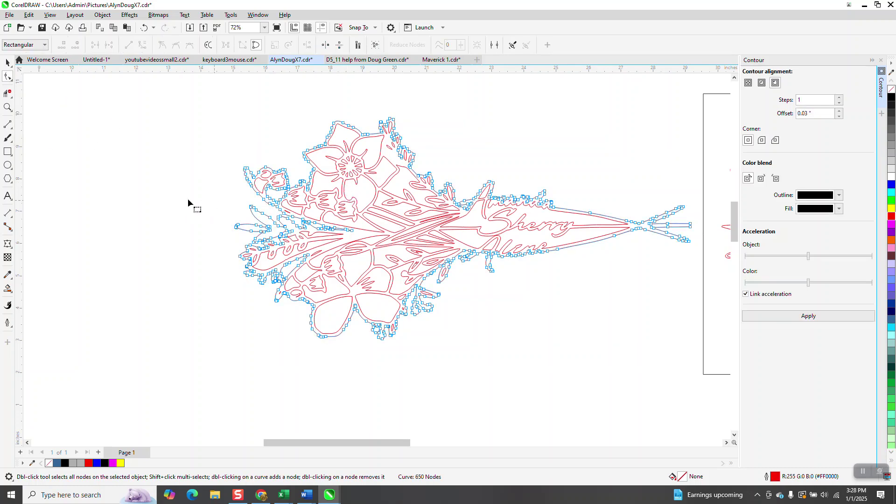
Try to move the bouquet's outer outline 15 inches to the left of the inner cut-outs, and undo the move
scroll(243, 221, "down", 2)
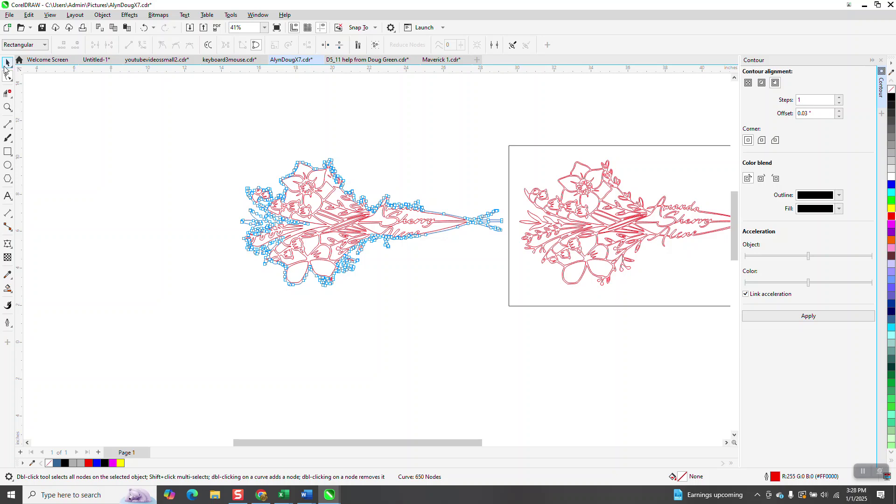
left_click(7, 62)
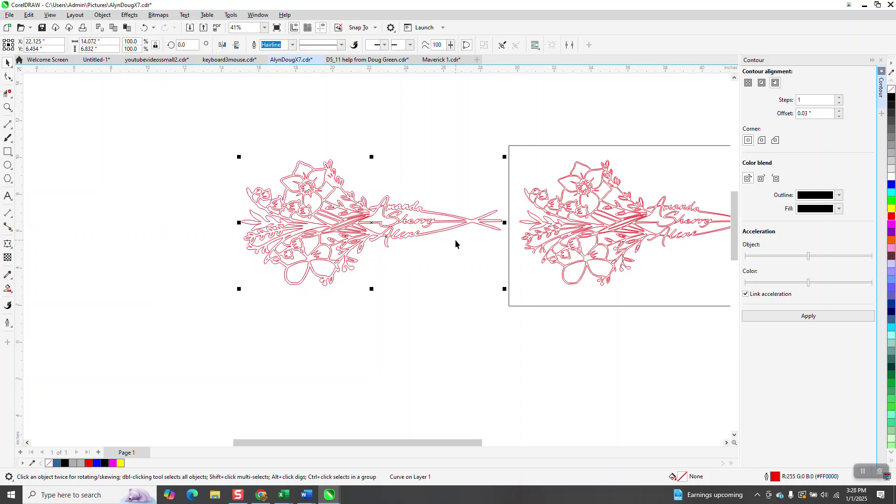
key("Left")
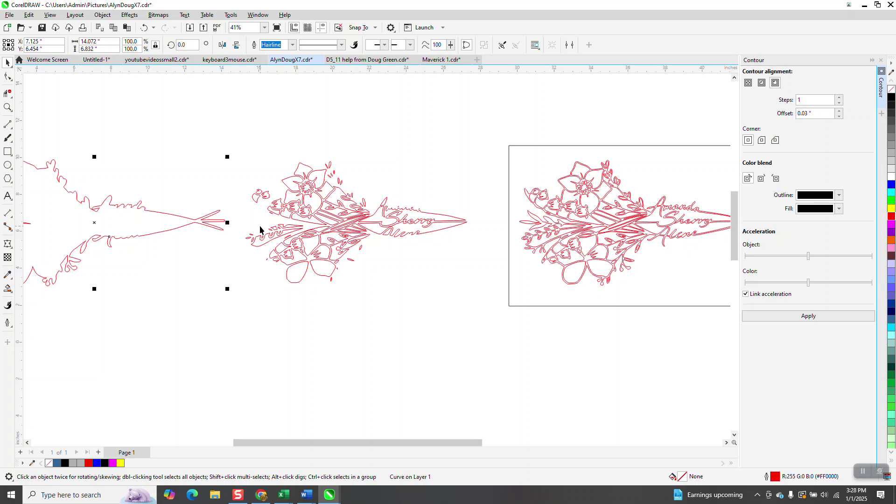
key("ctrl+z")
Create one filled shape from the bouquet with Smart Fill and move it 15 inches to the left
left_click(8, 290)
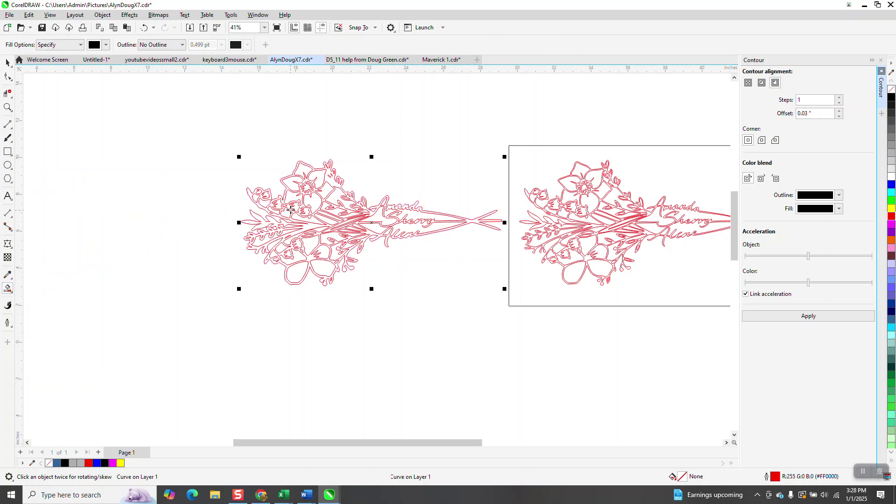
left_click(474, 221)
key("ctrl+r")
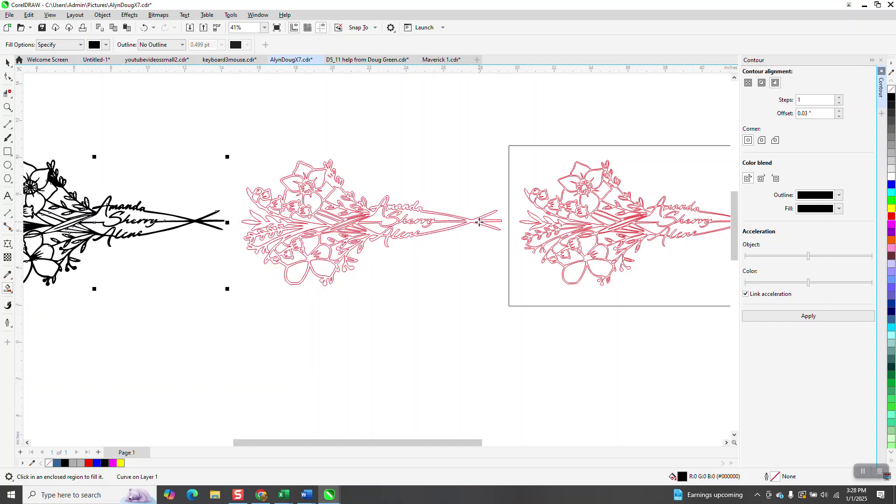
Remove the fill from the new bouquet shape, give it a red outline, and inspect its nodes
left_click(892, 89)
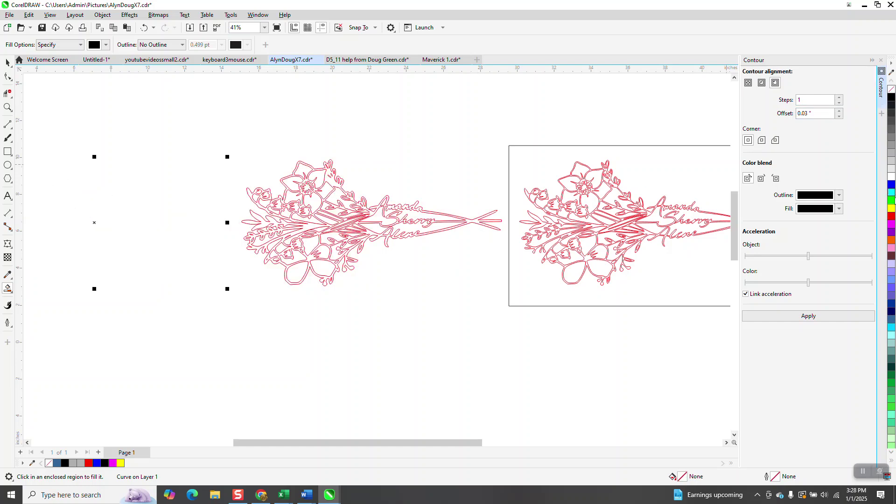
right_click(891, 217)
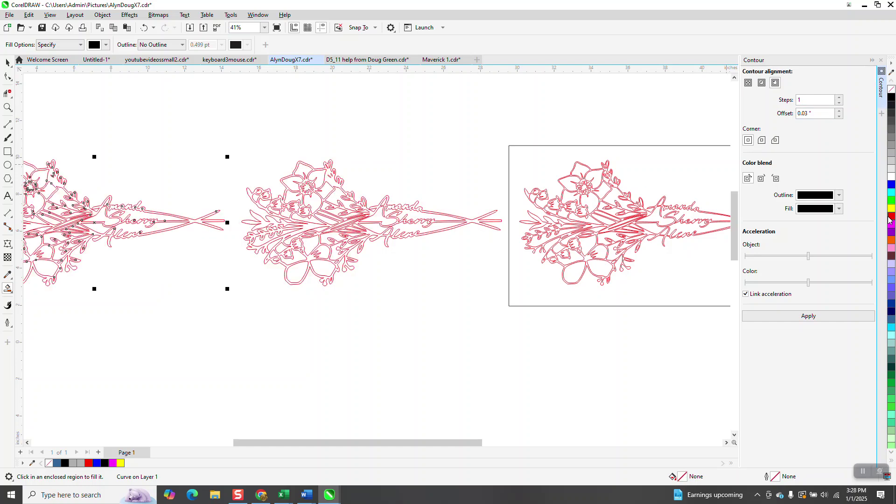
left_click(7, 107)
right_click(227, 225)
left_click_drag(86, 189, 319, 288)
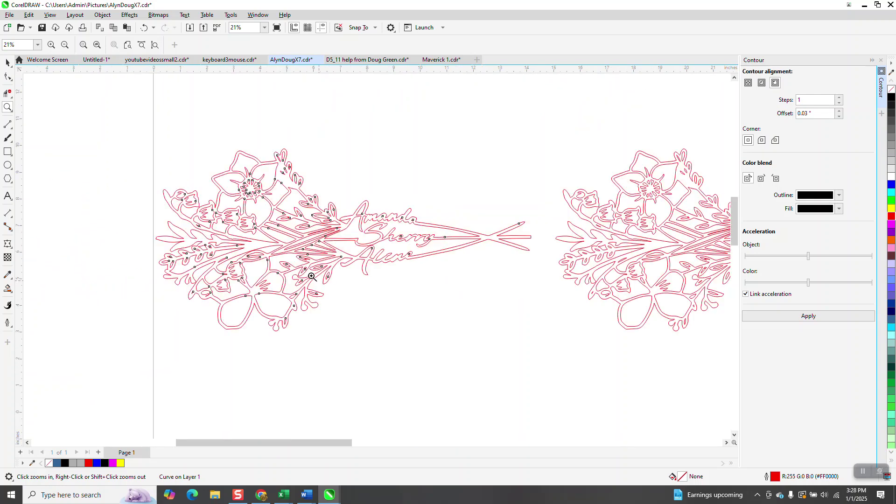
left_click(7, 77)
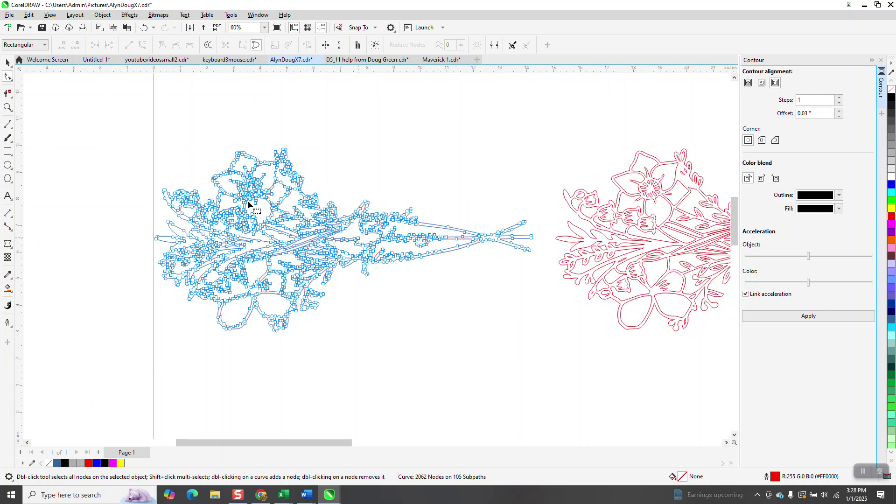
left_click(2, 58)
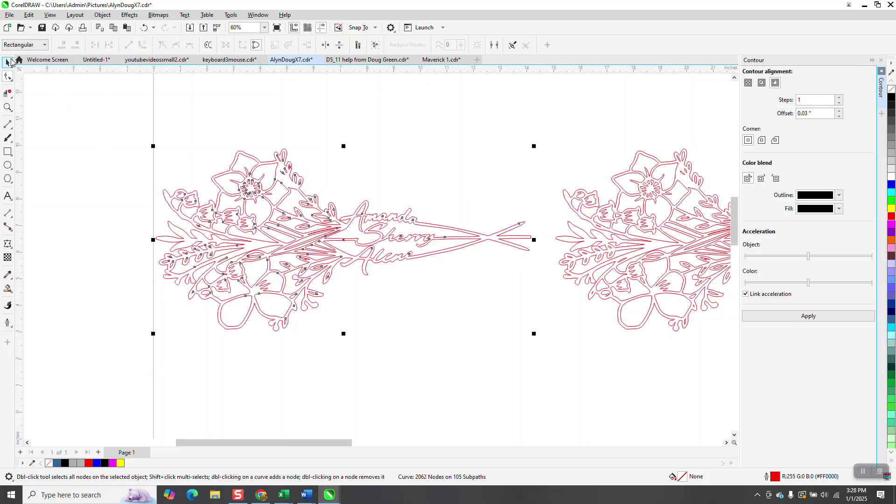
key("Escape")
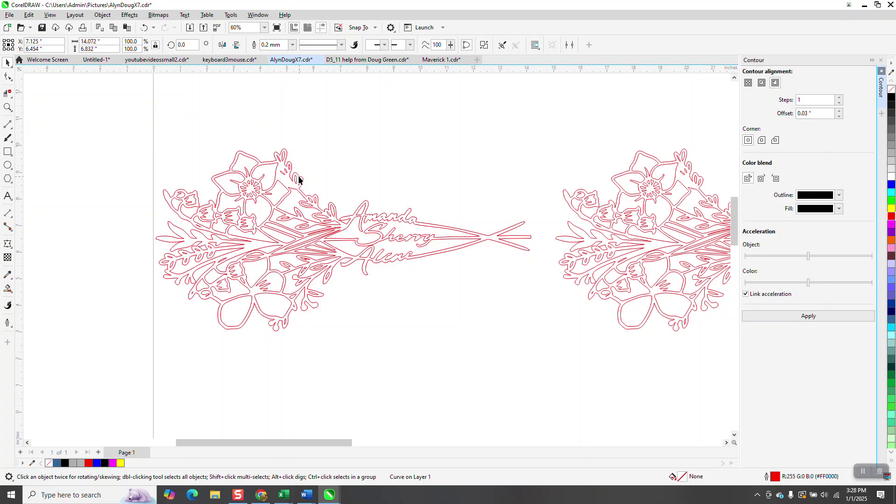
Place a duplicate of the combined bouquet curve 15 inches below, and apply Reduce Nodes to all nodes of the upper one
scroll(246, 195, "down", 5)
left_click(231, 199)
left_click(7, 76)
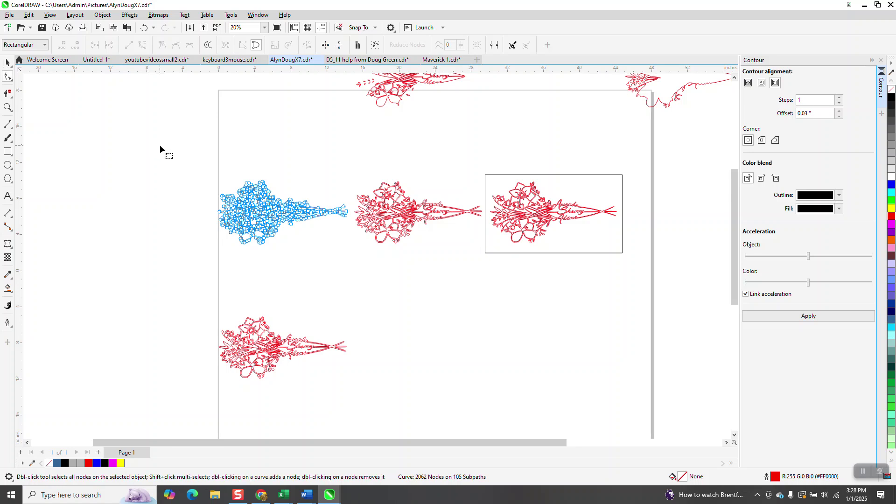
left_click_drag(366, 250, 365, 250)
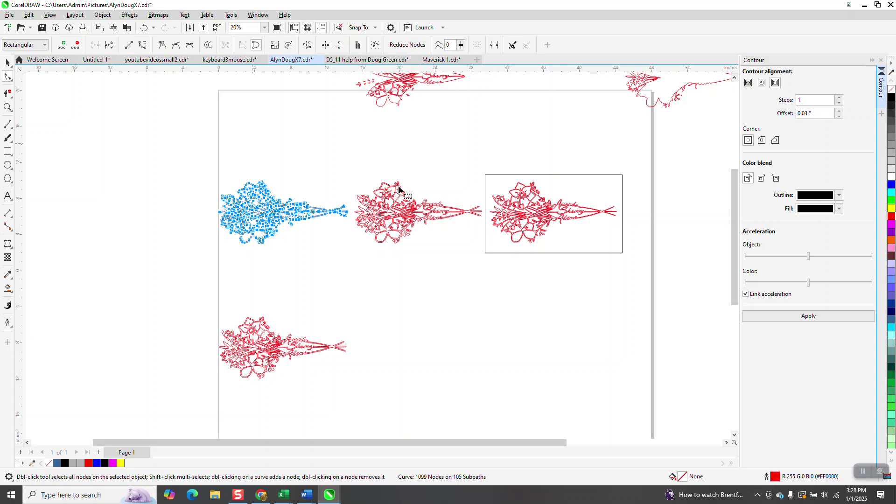
Examine the reduced bouquet's nodes up close and compare its node count with that of the unreduced copy below
left_click(8, 107)
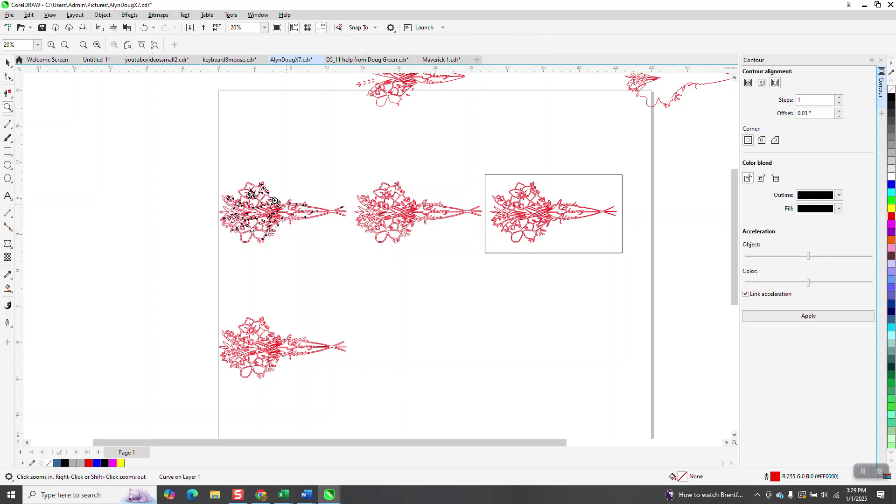
left_click_drag(268, 215, 337, 231)
left_click(8, 76)
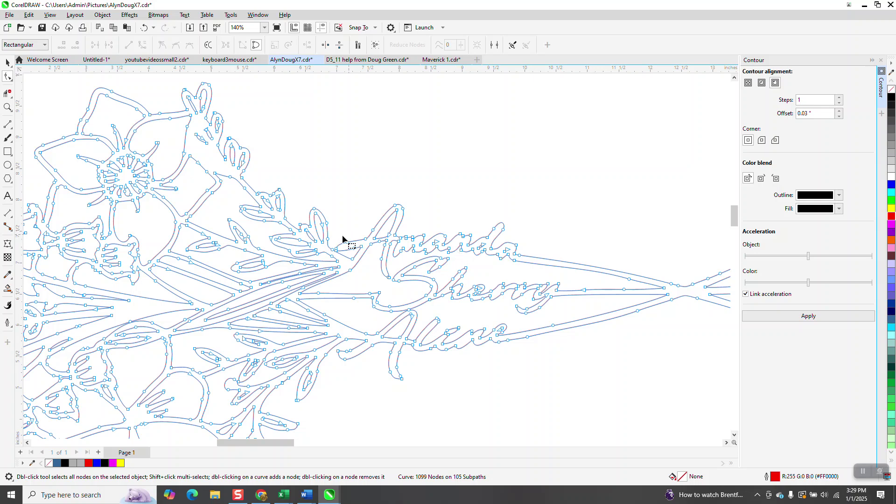
scroll(343, 238, "down", 5)
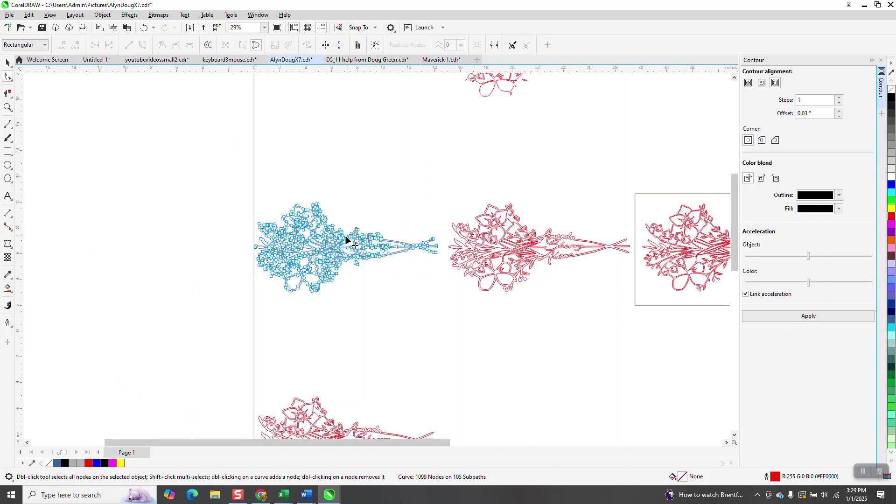
scroll(332, 229, "down", 1)
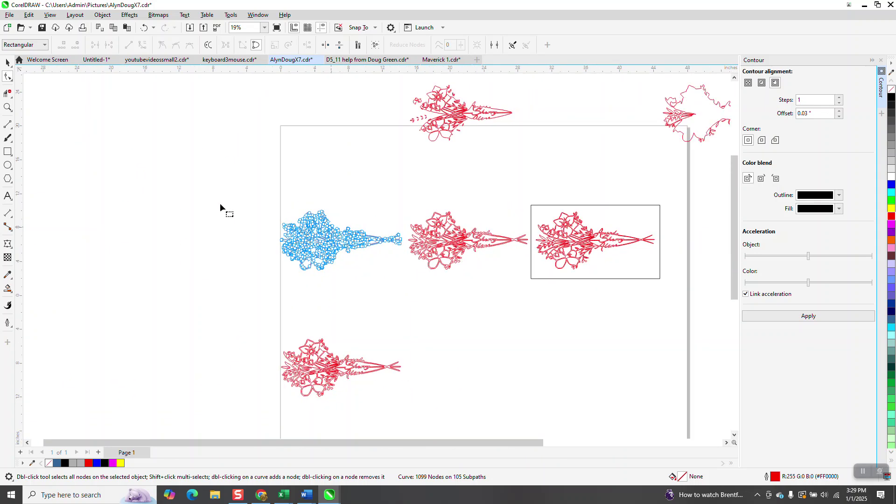
left_click(8, 63)
left_click(8, 77)
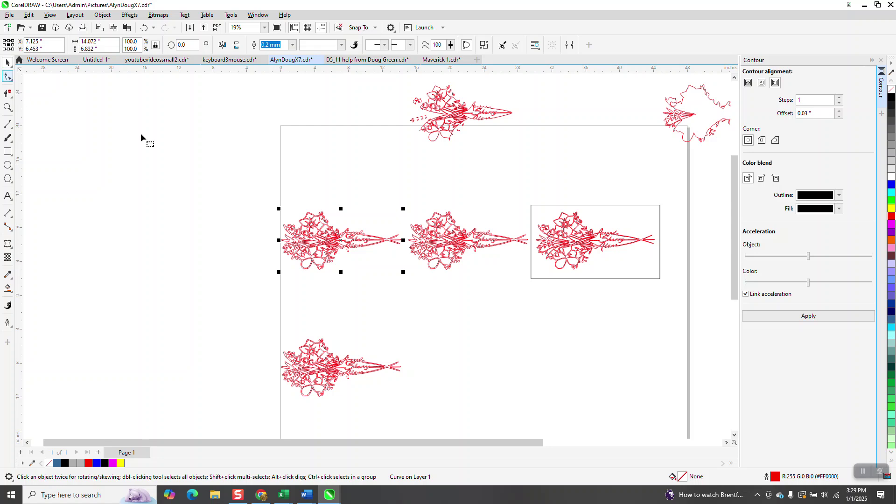
left_click_drag(406, 277, 406, 278)
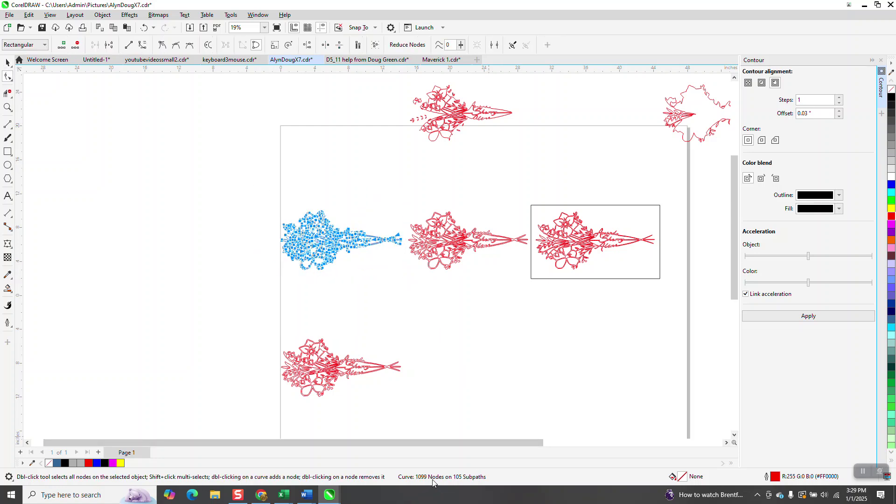
left_click(344, 388)
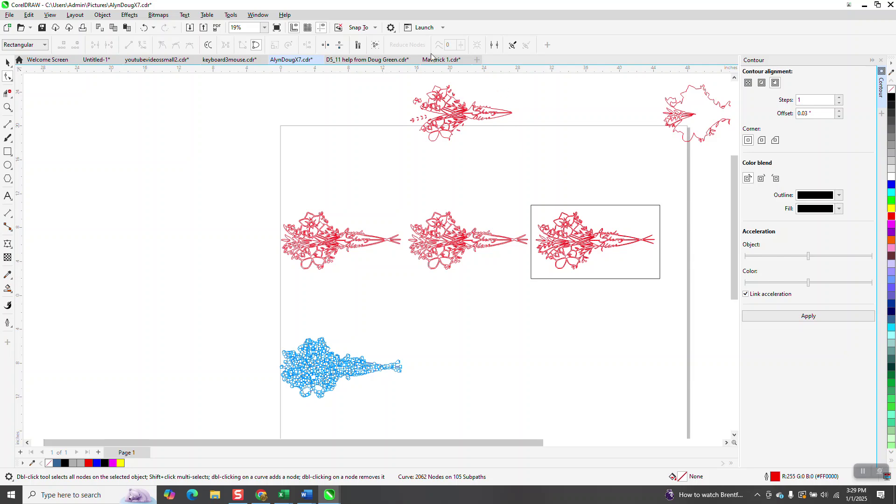
Select all nodes of the reduced bouquet curve and reduce them further with the curve smoothness setting
left_click(7, 108)
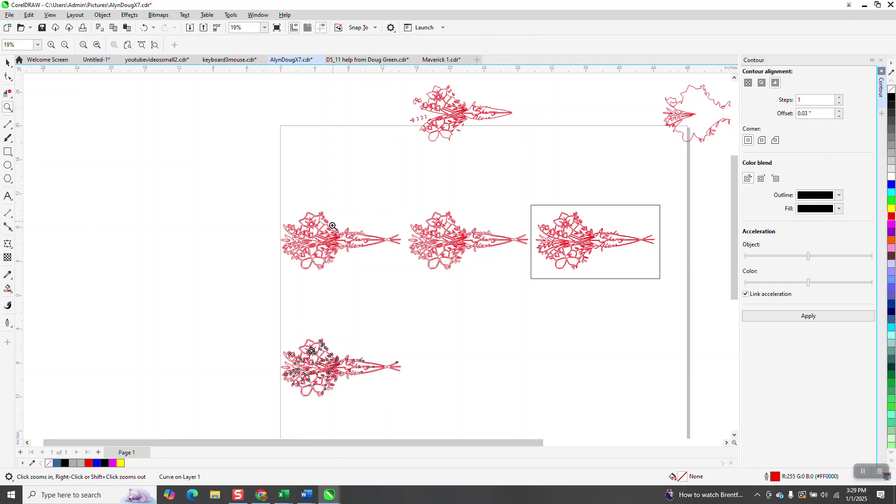
left_click_drag(267, 218, 451, 297)
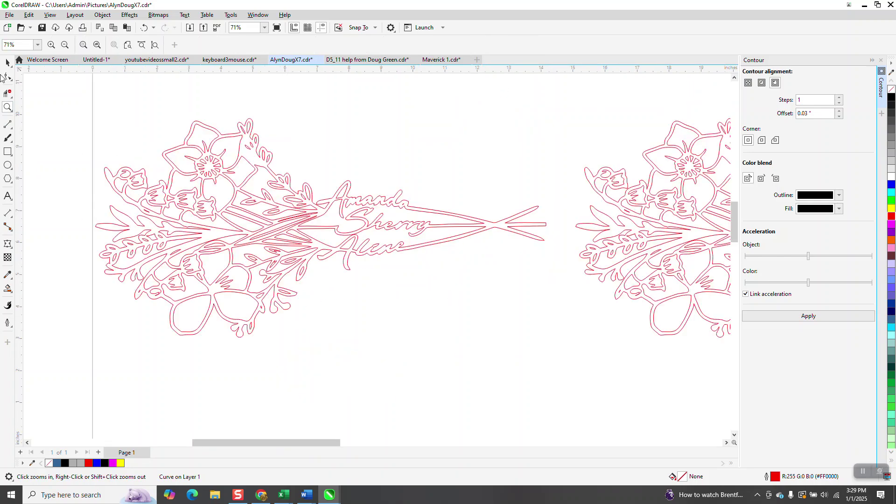
left_click(8, 62)
left_click(263, 161)
left_click(7, 77)
left_click_drag(74, 106, 467, 306)
left_click_drag(573, 336, 574, 338)
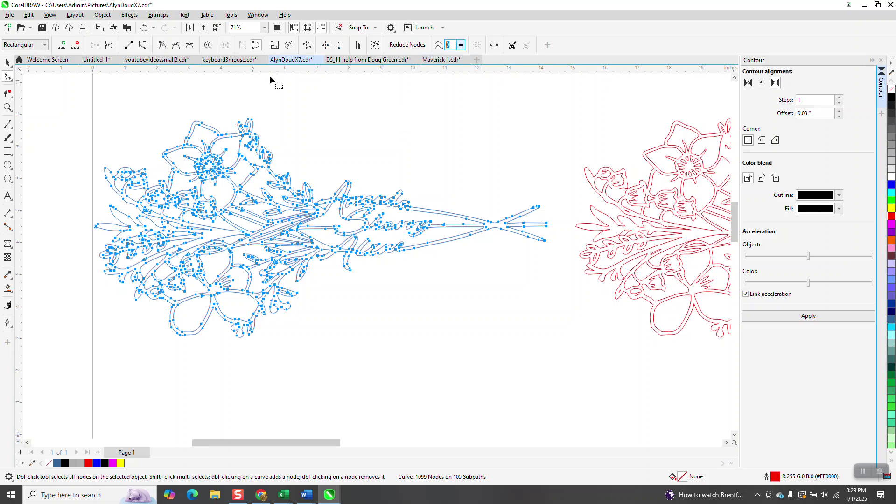
key("BackSpace")
type("0")
Apply a curve smoothness of 5 to all selected nodes of the bouquet curve
scroll(278, 151, "down", 1)
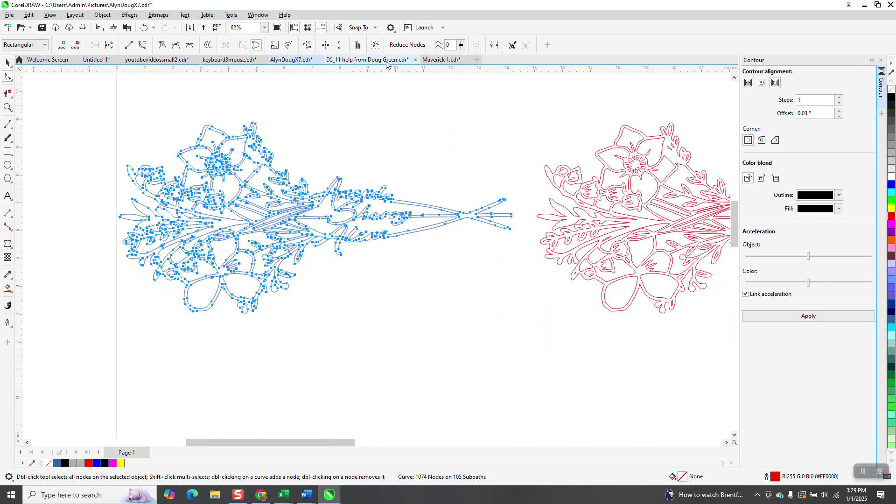
double_click(449, 45)
type("5")
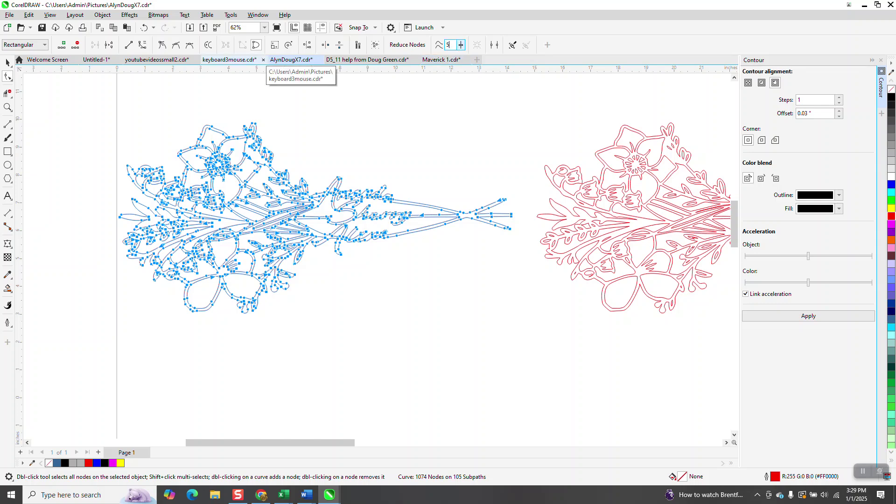
key("Return")
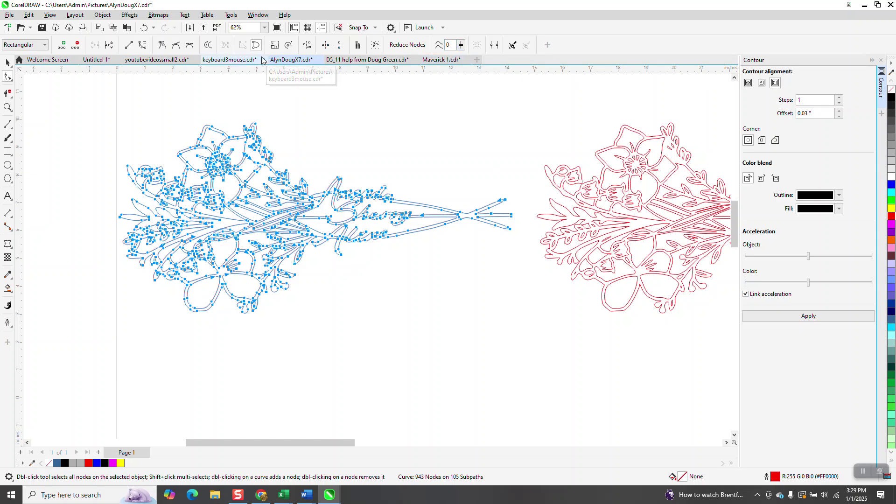
Reselect all nodes of the smoothed bouquet curve to check its new node count
left_click(7, 63)
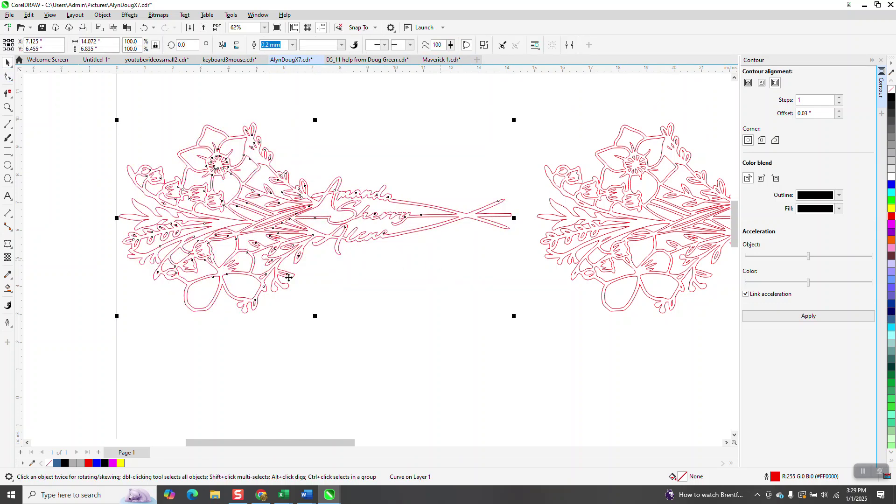
left_click(7, 77)
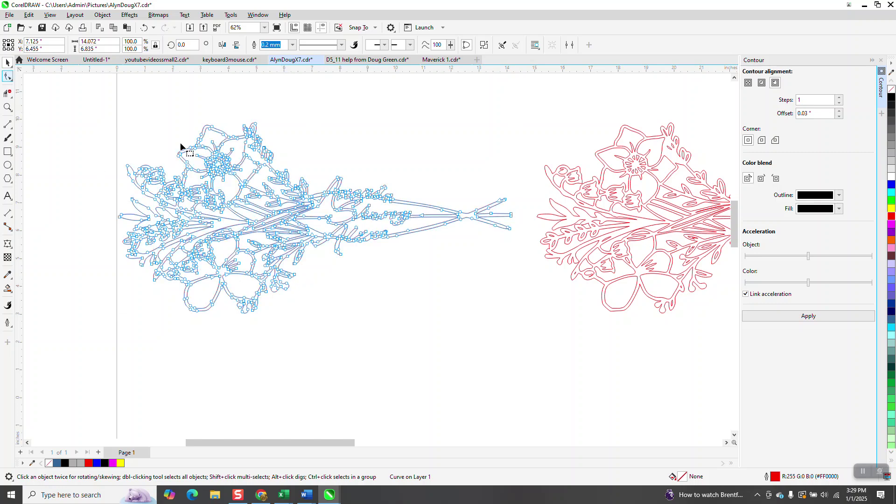
left_click_drag(94, 114, 523, 316)
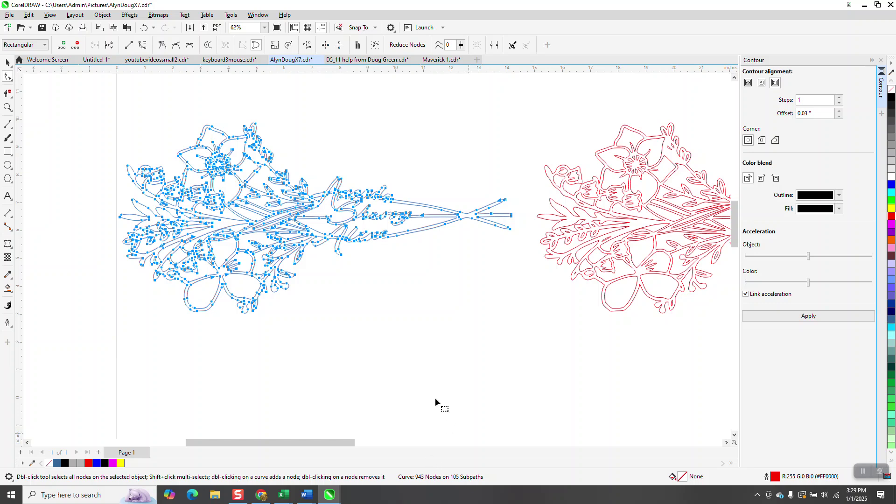
scroll(415, 367, "down", 2)
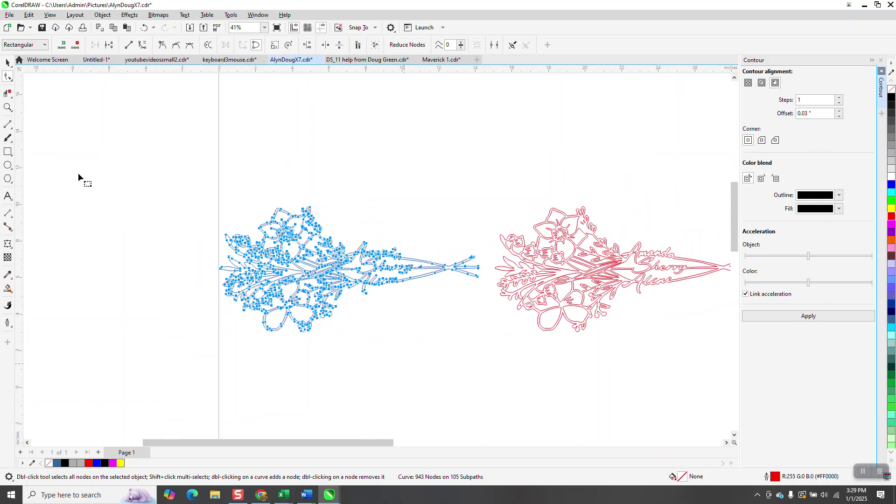
Give the smoothed bouquet curve a hairline outline and shift it slightly down and left
key("z")
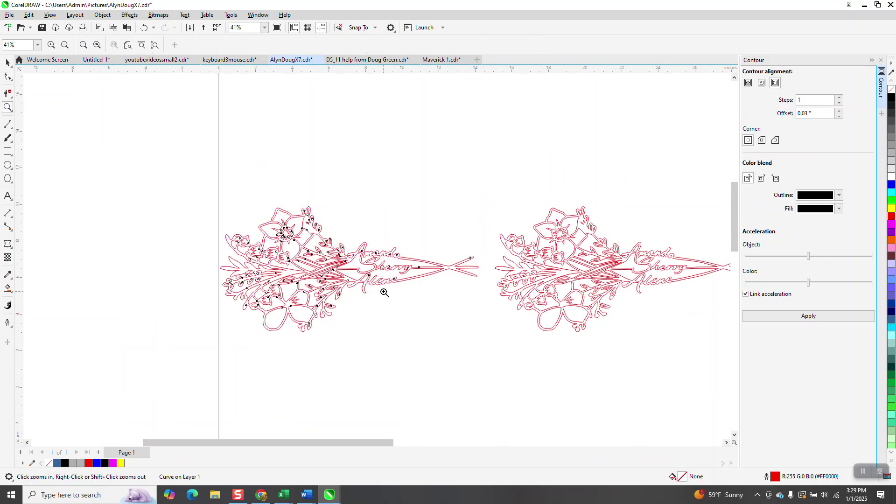
left_click_drag(366, 251, 465, 310)
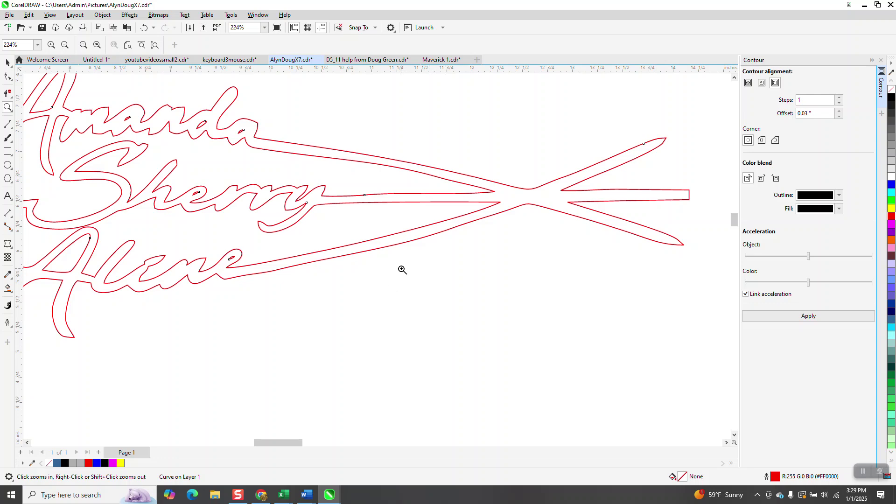
scroll(402, 270, "down", 8)
left_click(9, 65)
left_click(290, 49)
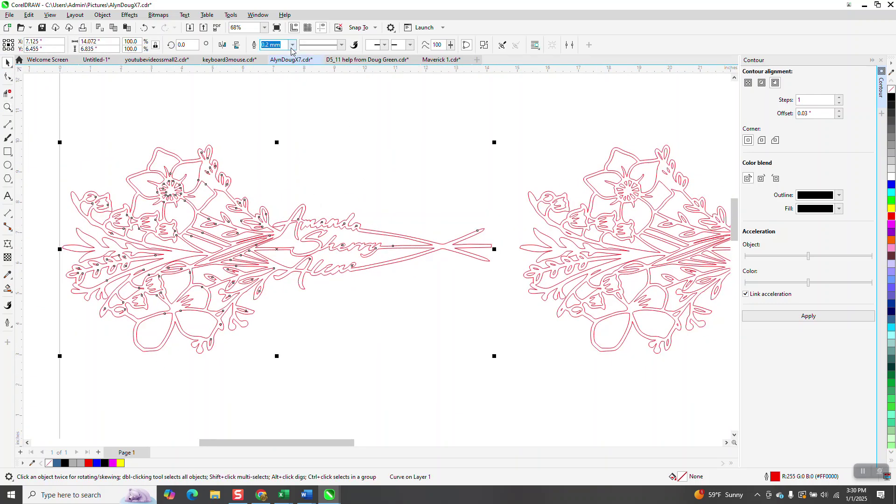
left_click(292, 47)
left_click(282, 66)
mouse_move(361, 227)
left_mouse_down()
mouse_move(369, 172)
mouse_move(369, 238)
mouse_move(356, 267)
left_mouse_up()
Try to reshape the small outer bud at the bouquet's upper sprig by bulging its curve outward, and undo the change
left_click(7, 108)
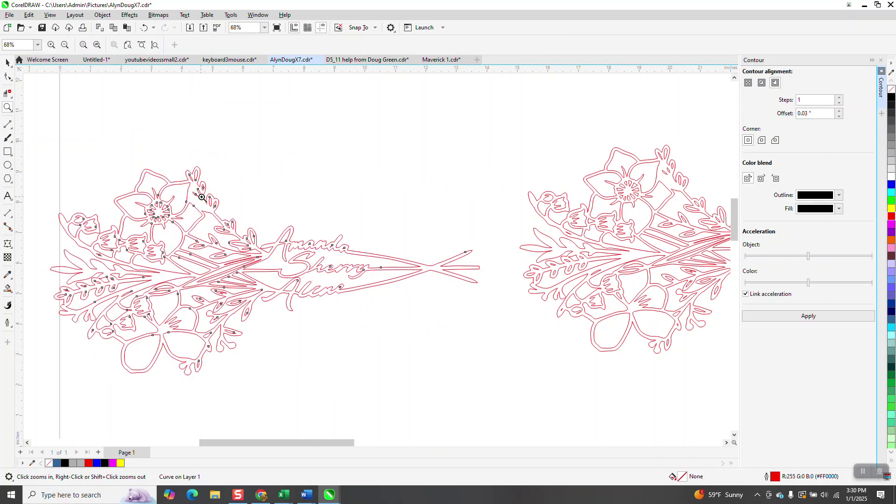
left_click_drag(201, 198, 241, 217)
key("F10")
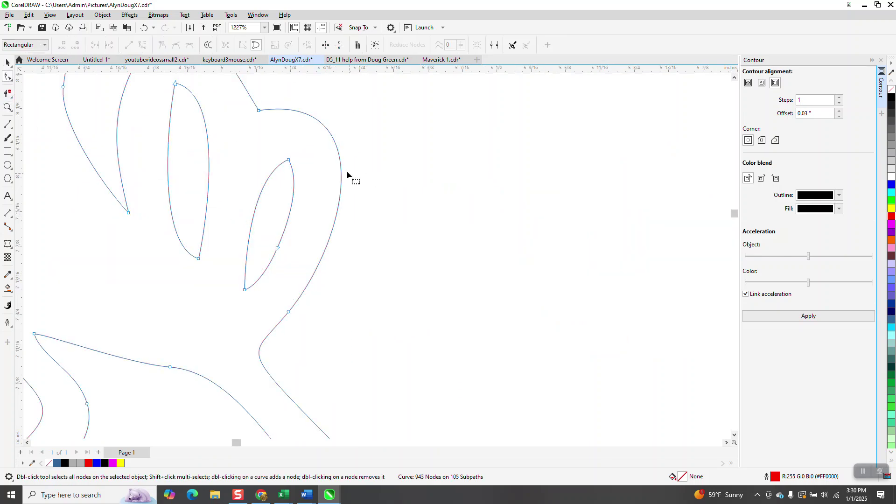
left_click_drag(342, 171, 380, 178)
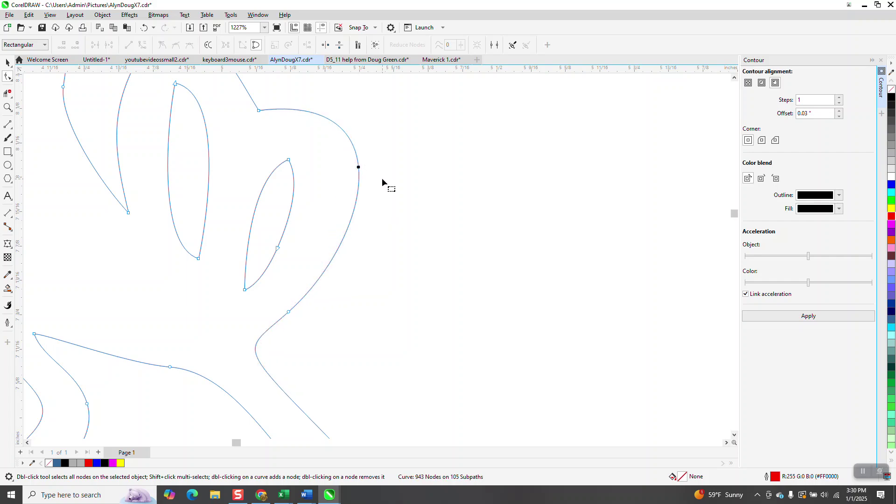
left_click(144, 28)
scroll(367, 232, "down", 3)
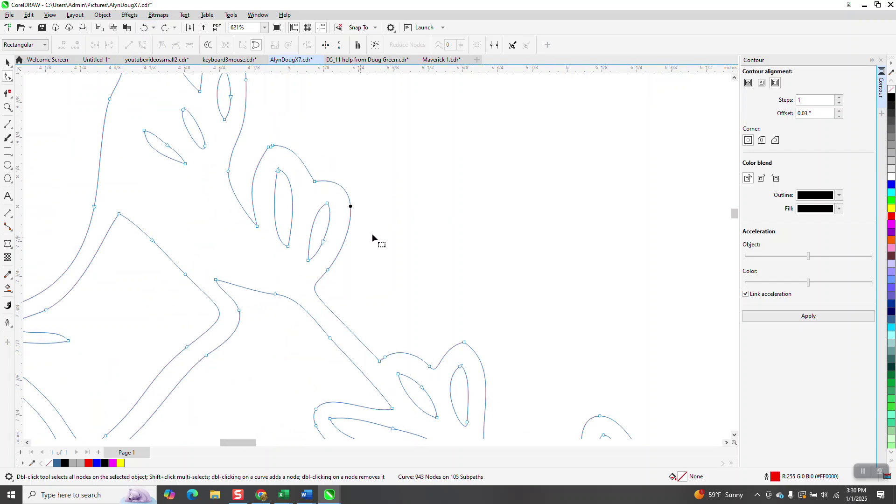
scroll(514, 280, "down", 4)
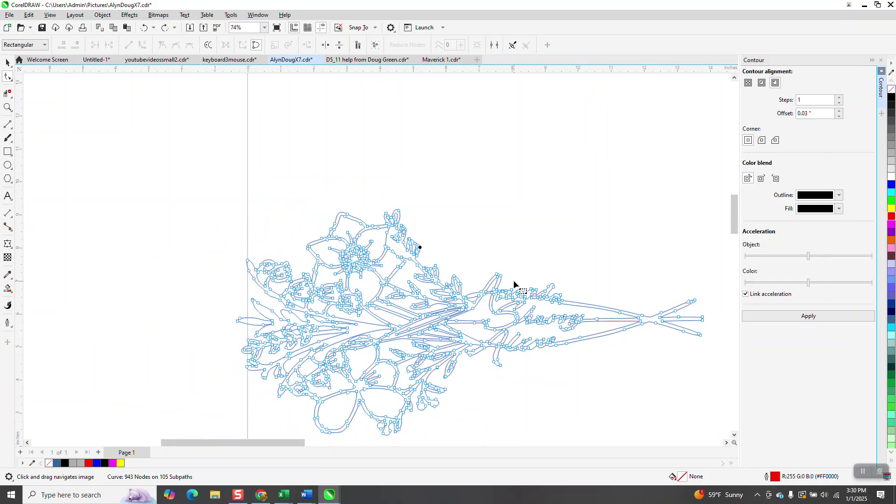